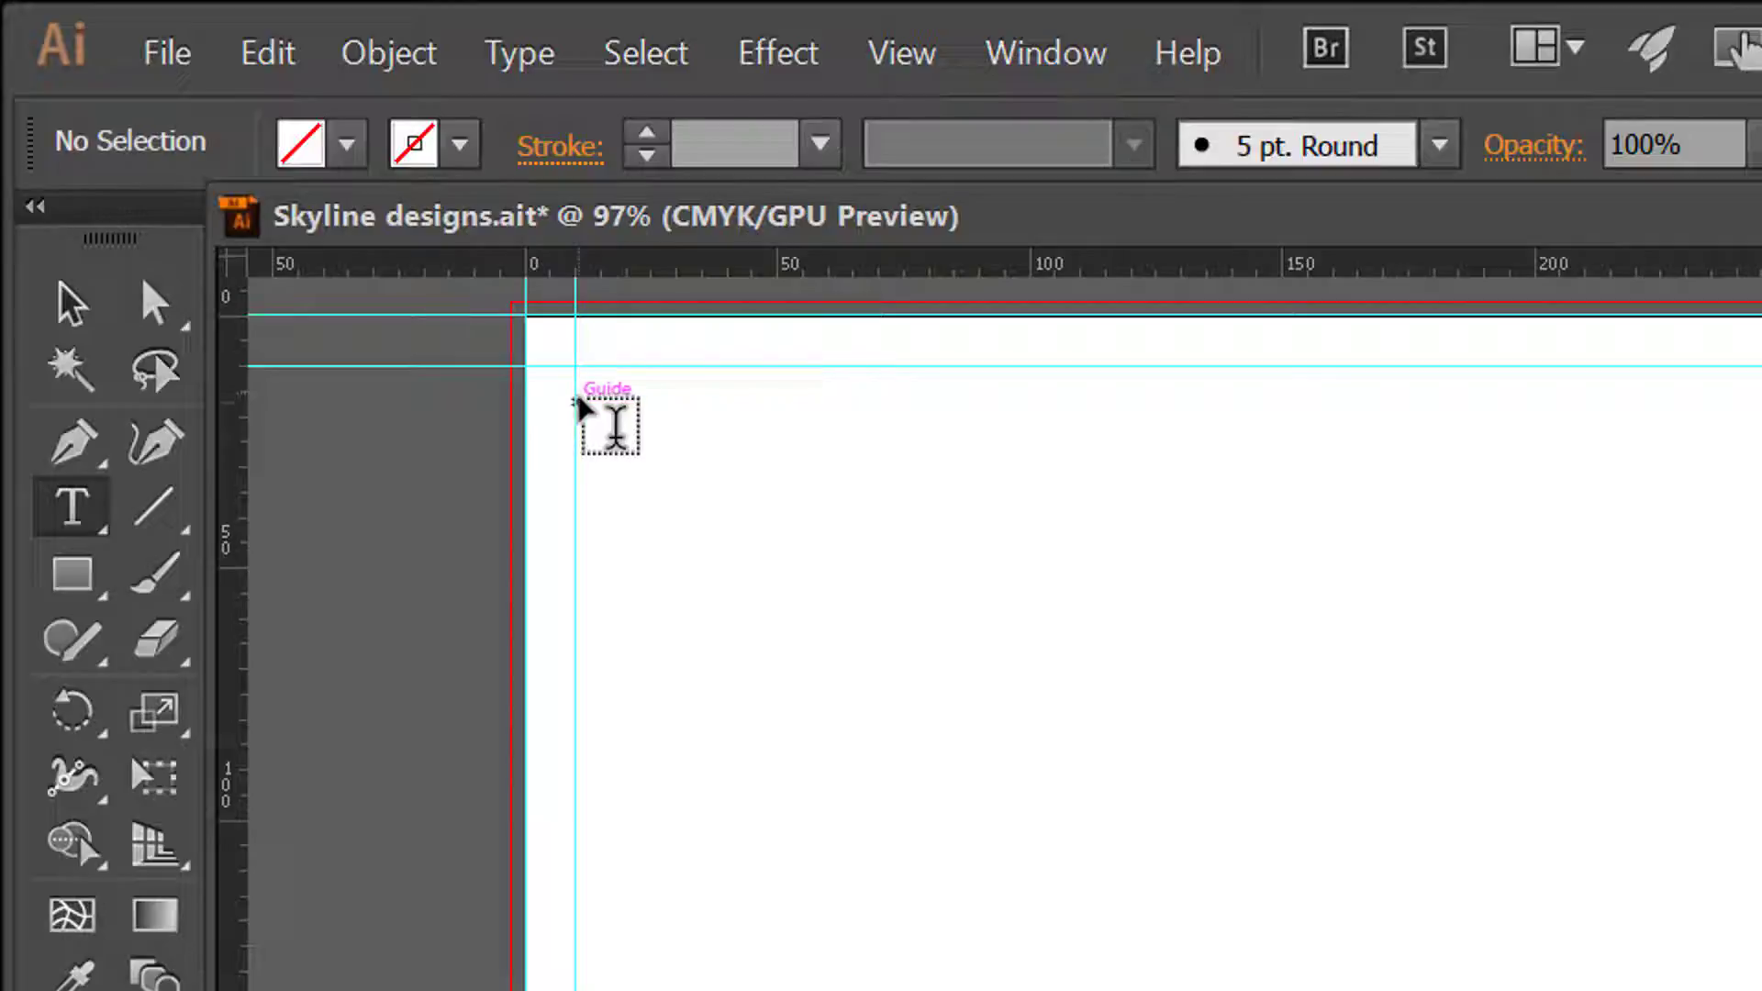
# Step: Add the title "SKYLINE DESIGNS 2021" at the page's upper-left margin guides and scale it proportionally to about 106 pt
pyautogui.click(618, 420)
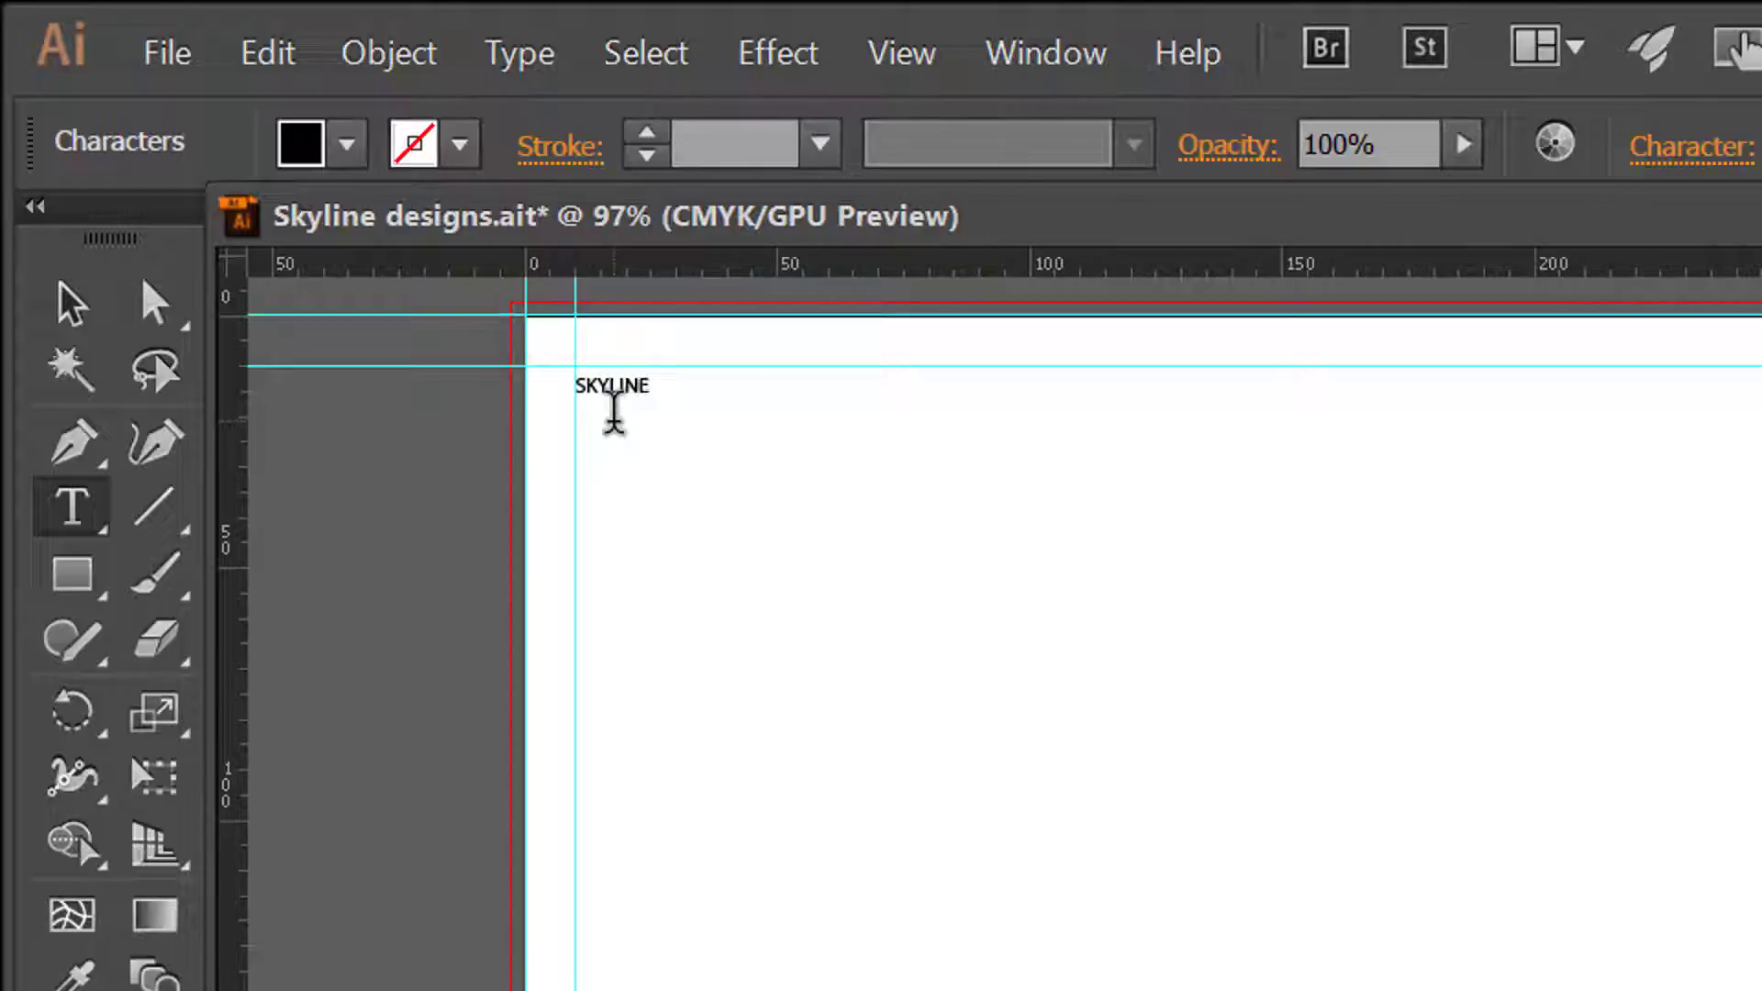
pyautogui.write('SKYLINE DESIGNS 2021')
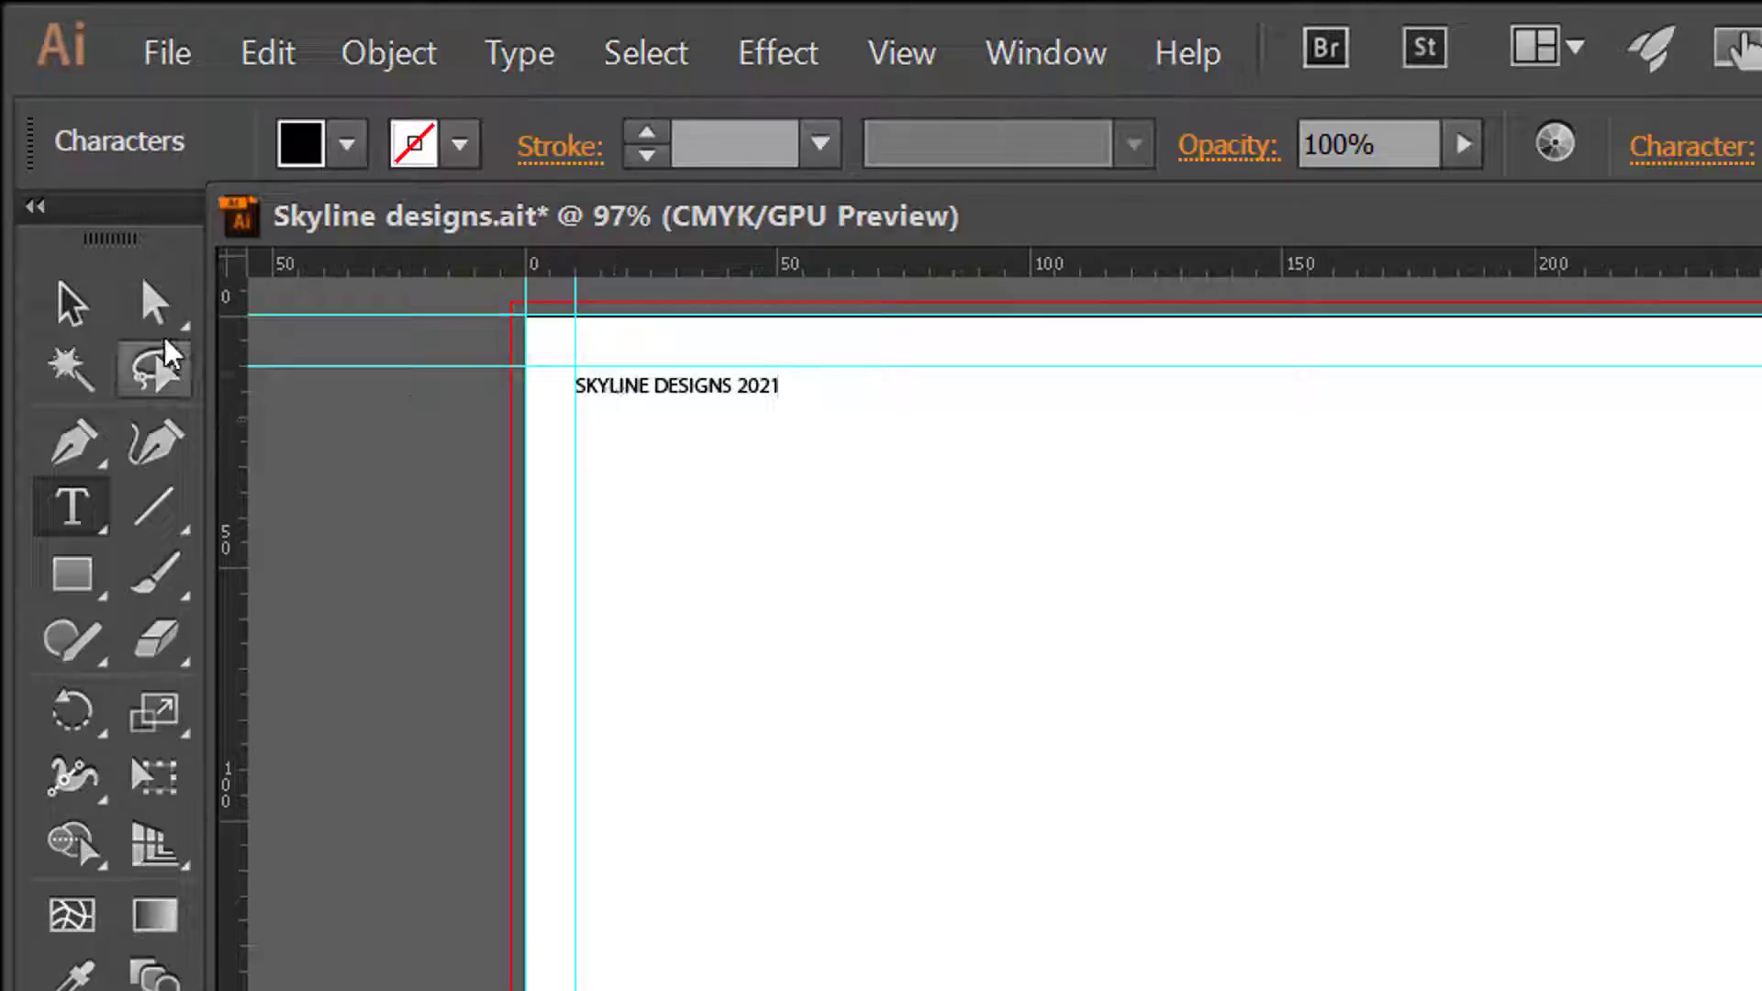
pyautogui.click(71, 307)
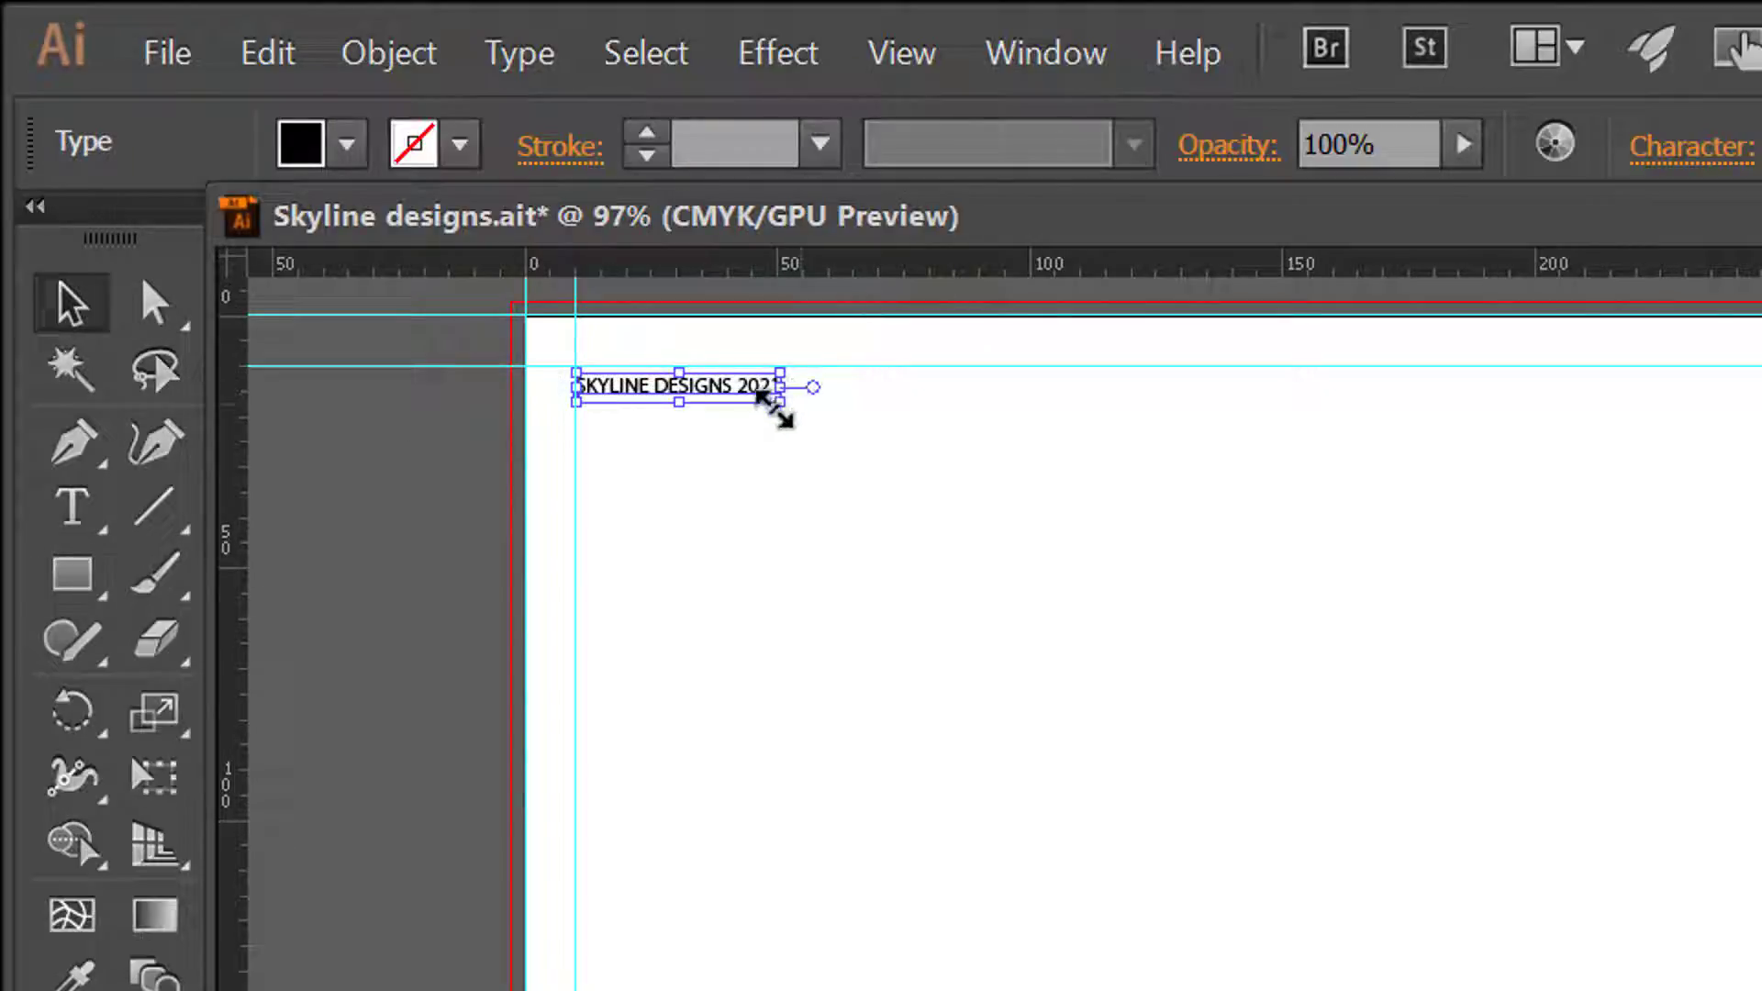
pyautogui.press('shift')
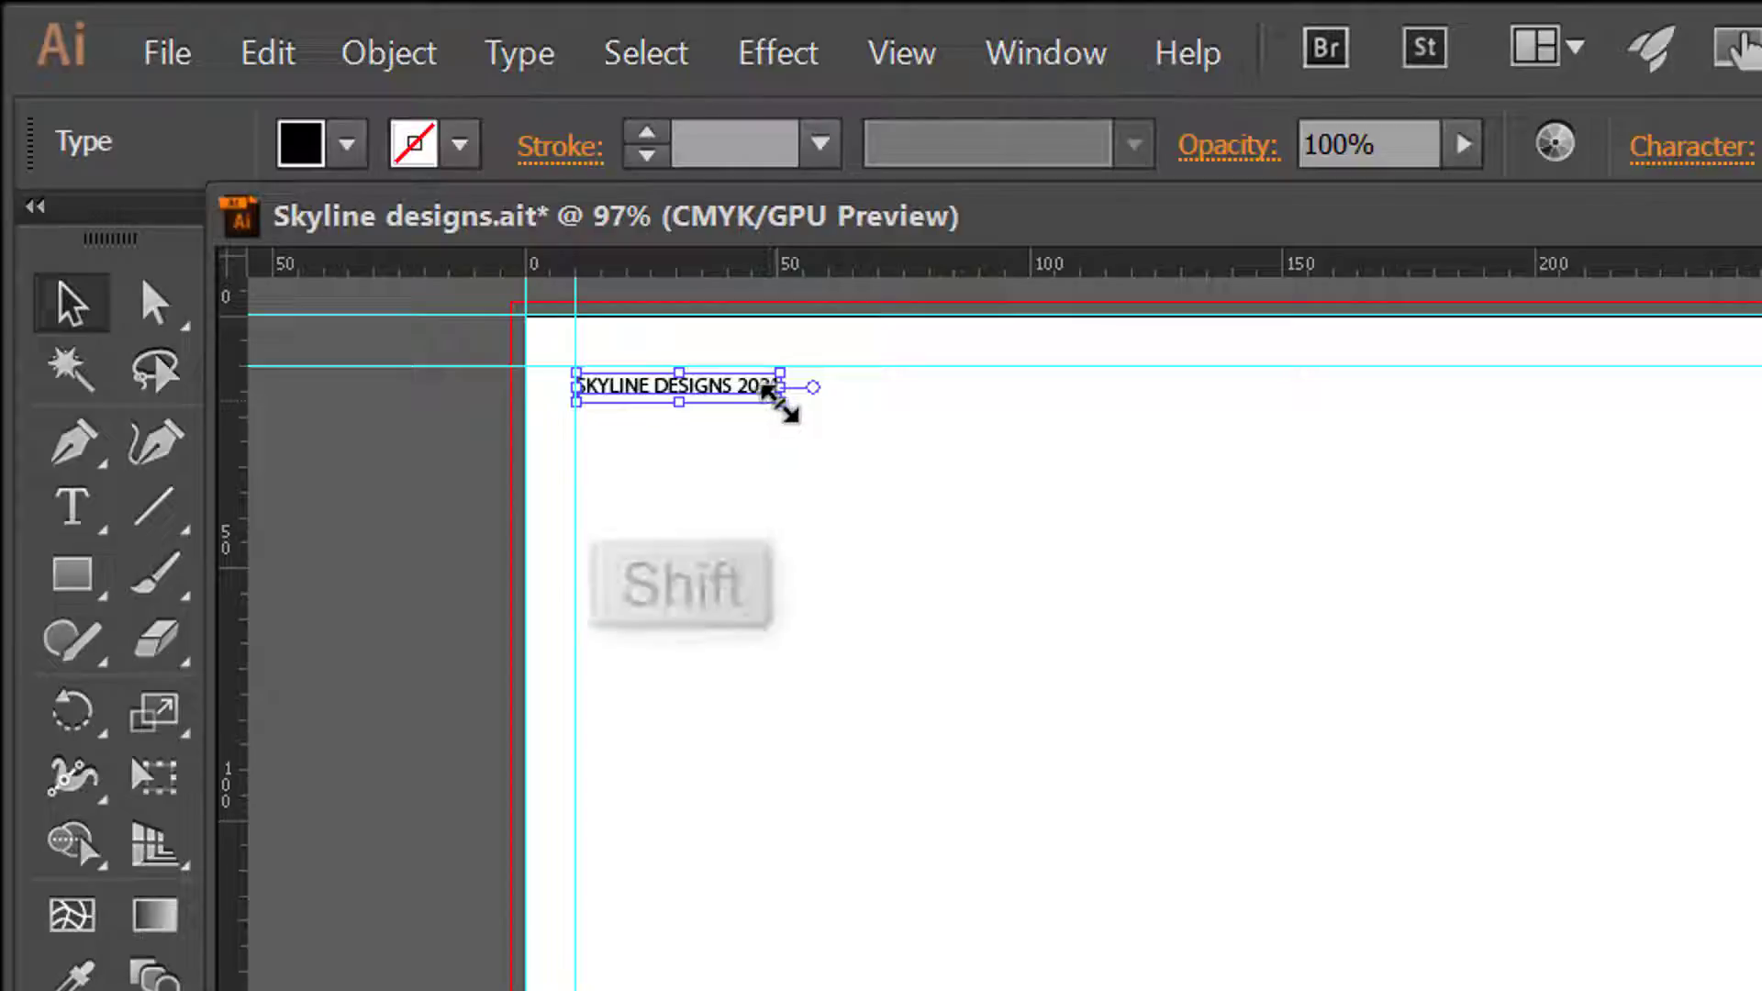
pyautogui.moveTo(780, 401); pyautogui.dragTo(1761, 720)
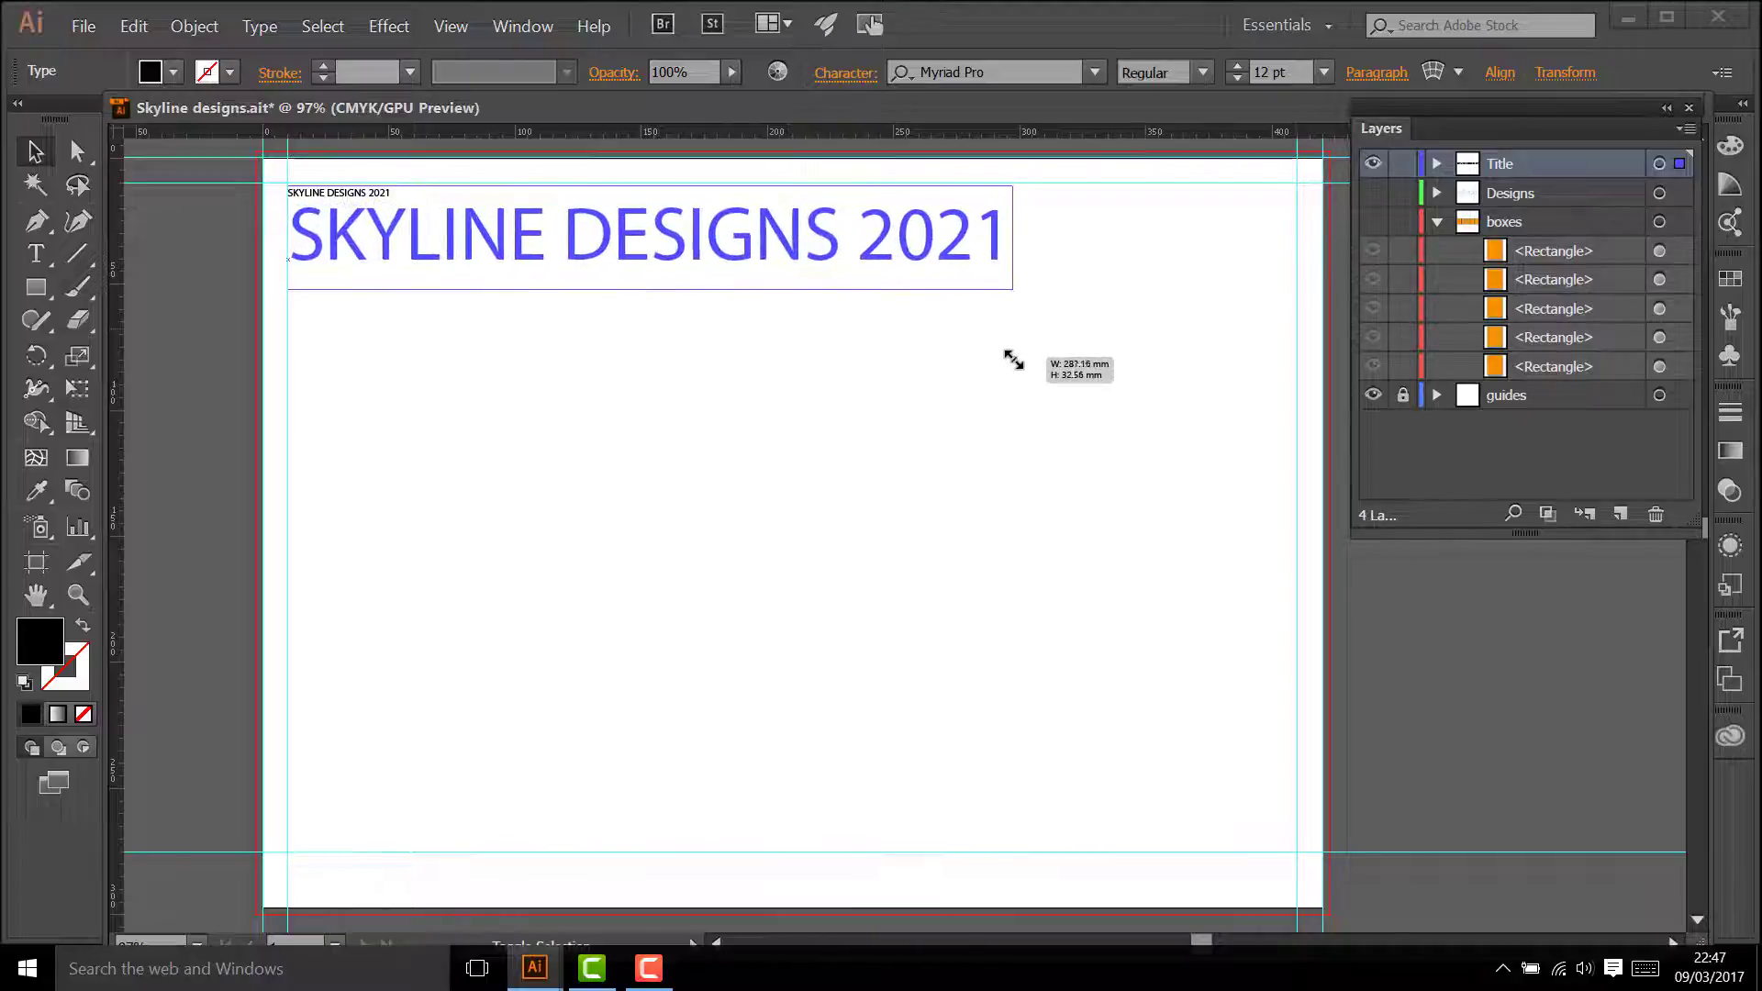
pyautogui.moveTo(1013, 360); pyautogui.dragTo(1182, 377)
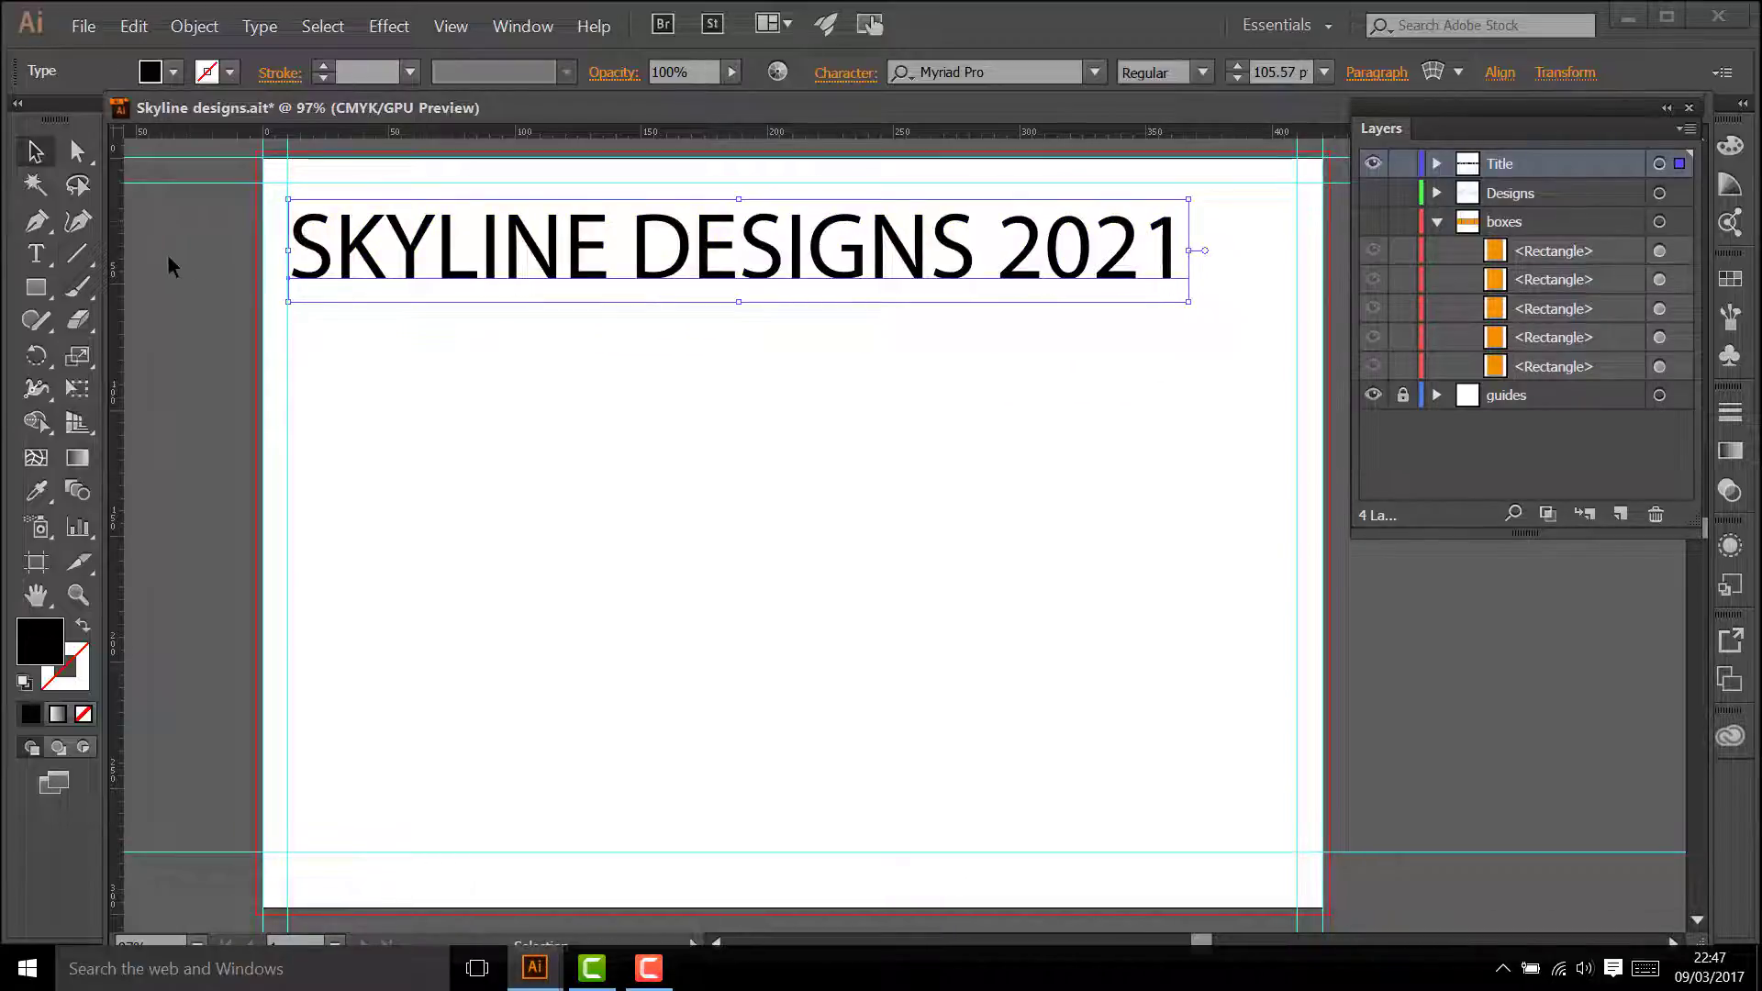
# Step: Change the font style of the whole title text to Bold
pyautogui.click(36, 253)
pyautogui.moveTo(292, 246); pyautogui.dragTo(1227, 283)
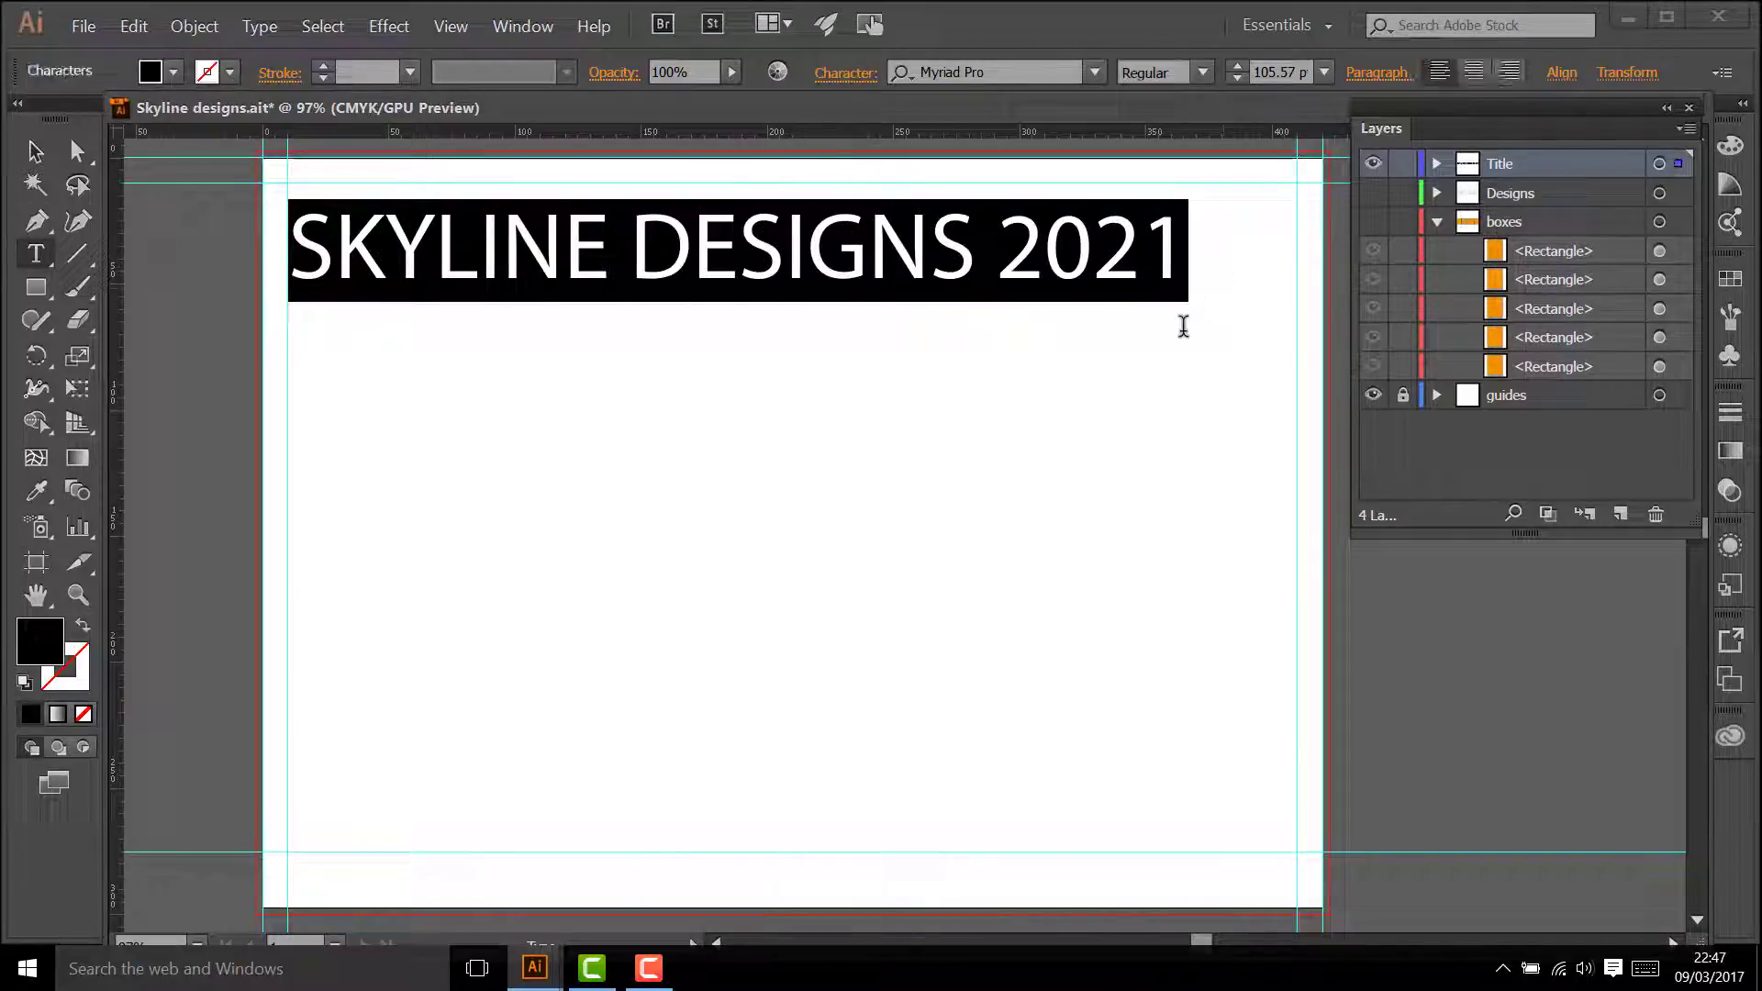
pyautogui.click(1203, 72)
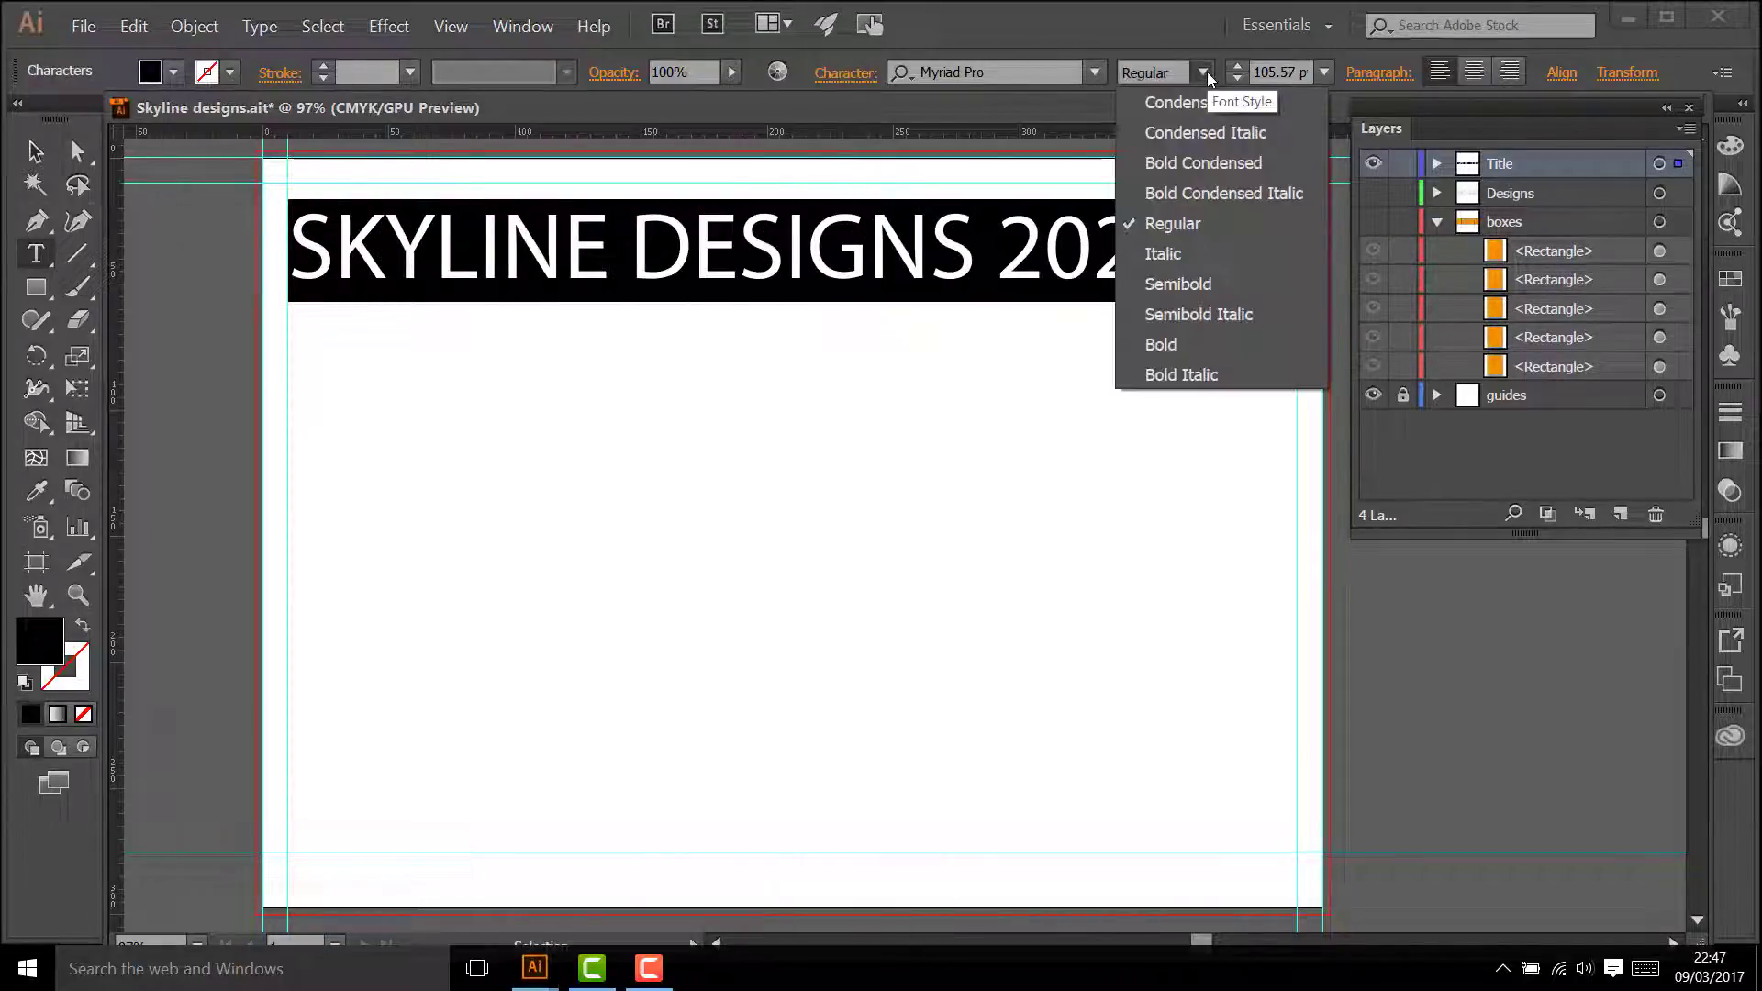
pyautogui.click(1174, 348)
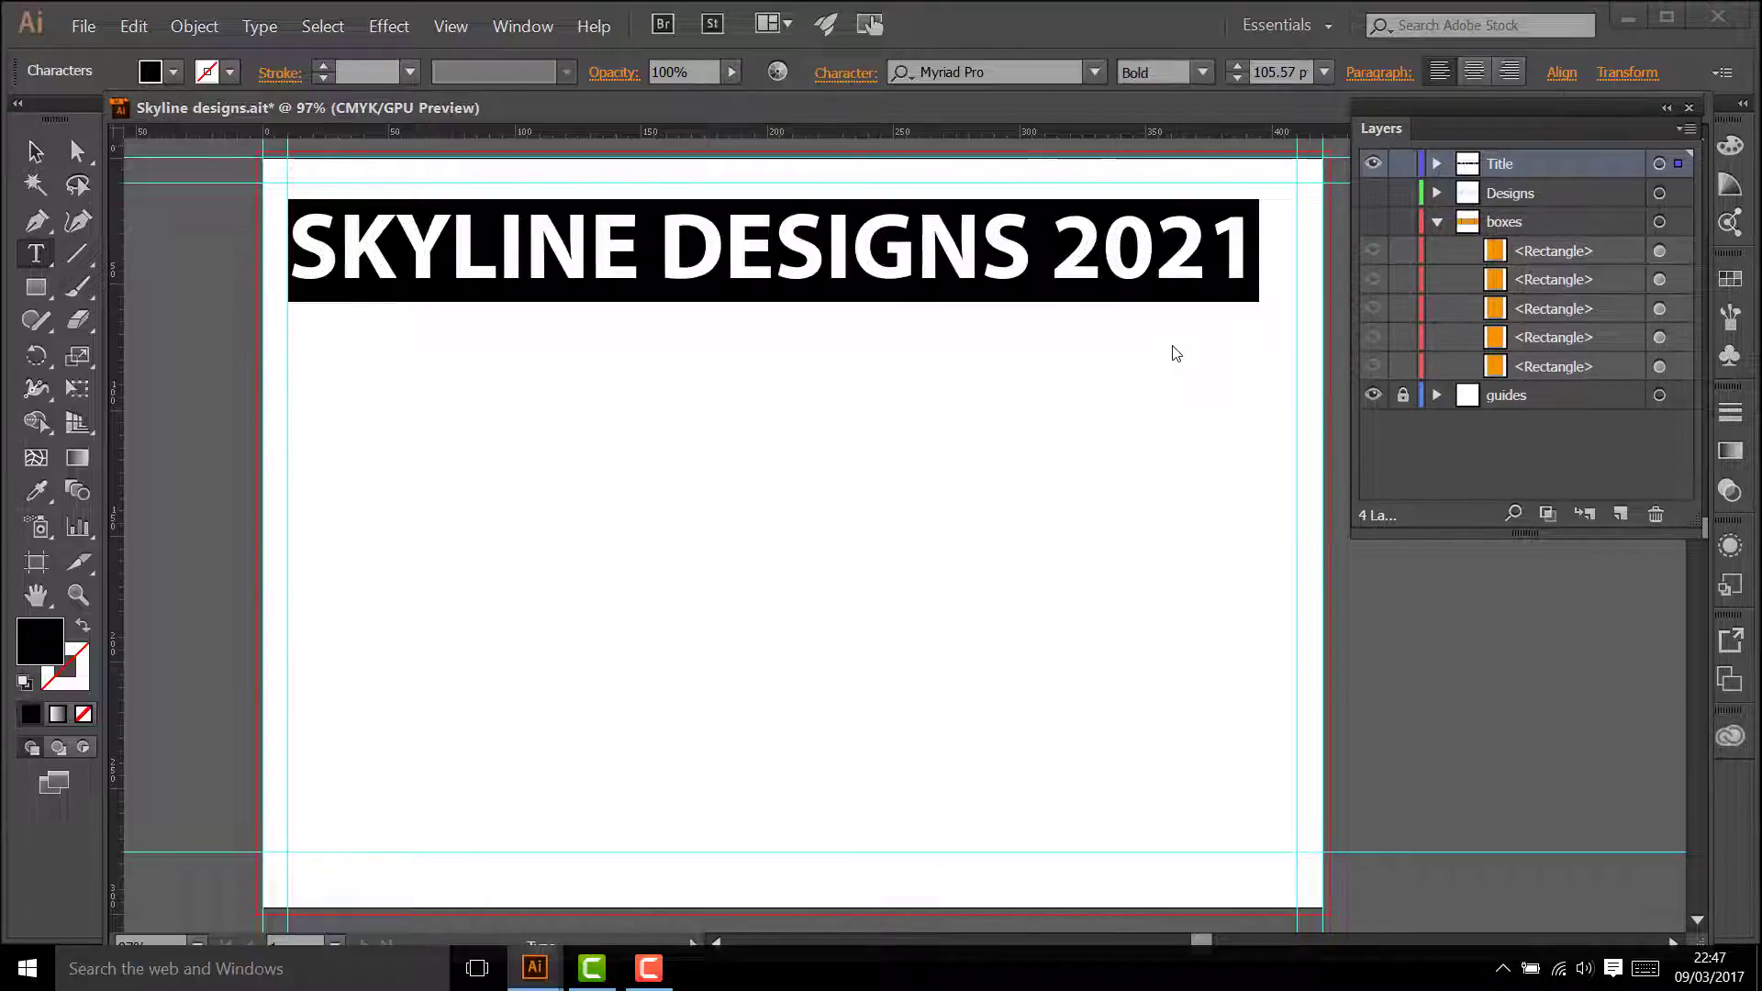
pyautogui.click(1031, 363)
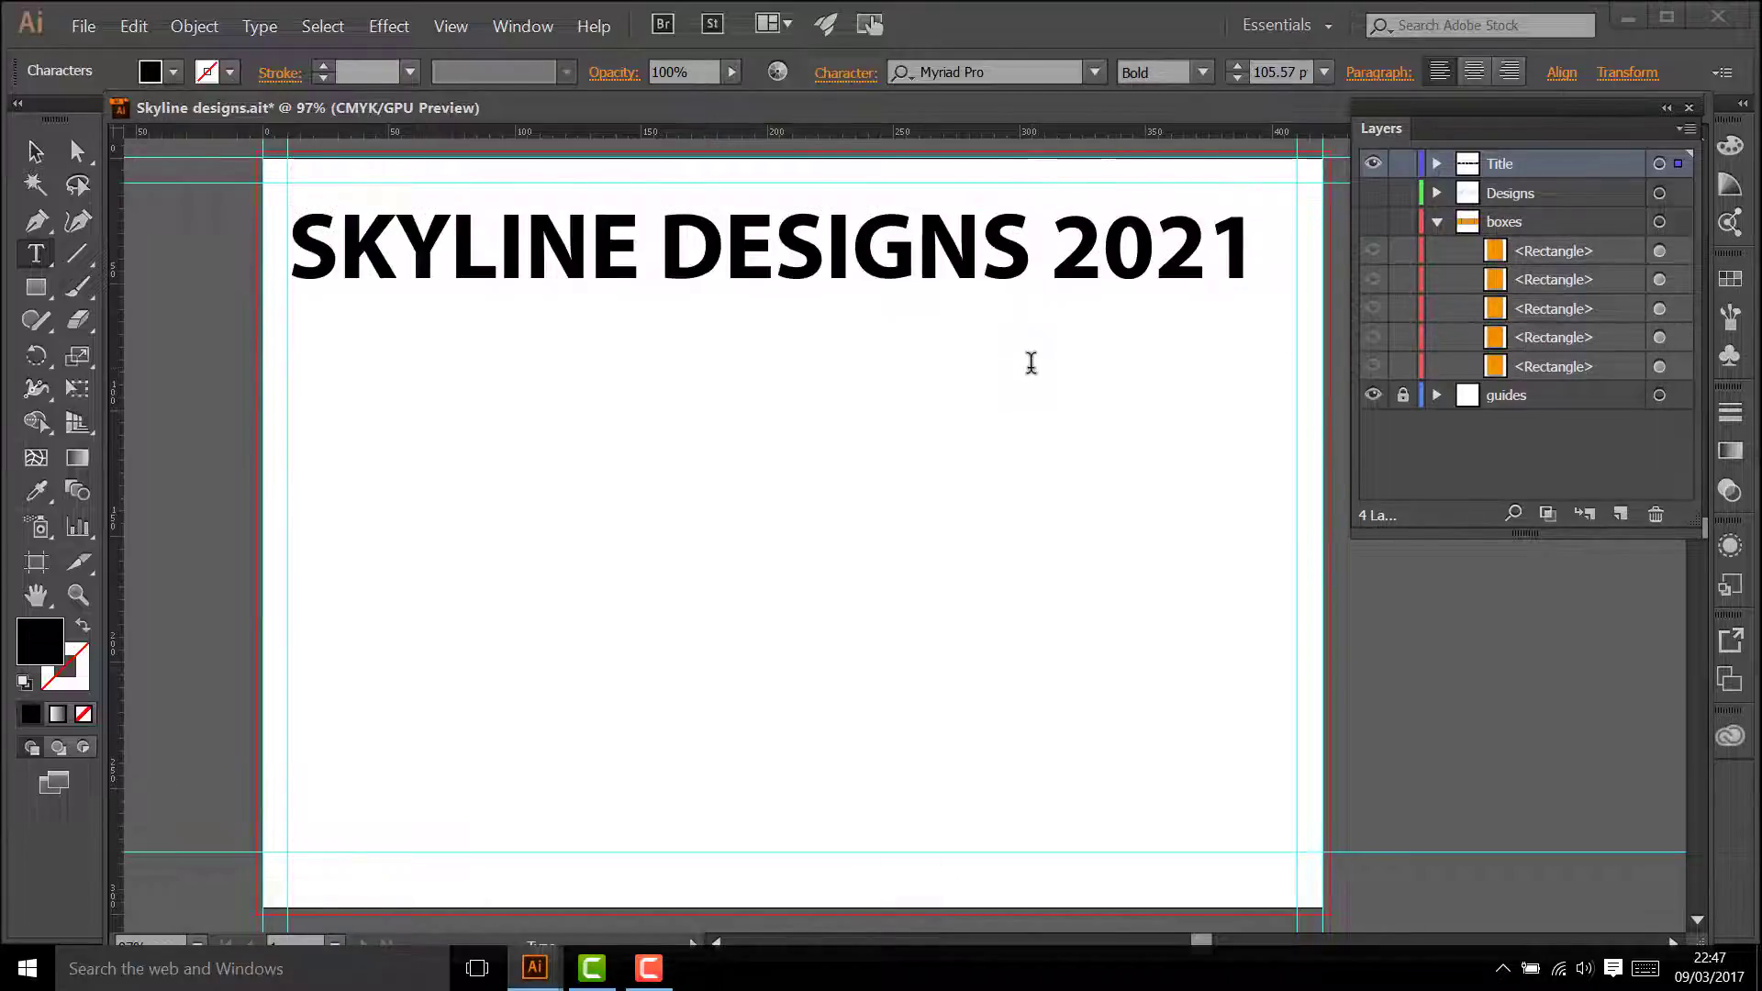
# Step: Place the Mental Flooring image as a linked file at the intersection of the upper-left margin guides
pyautogui.click(91, 29)
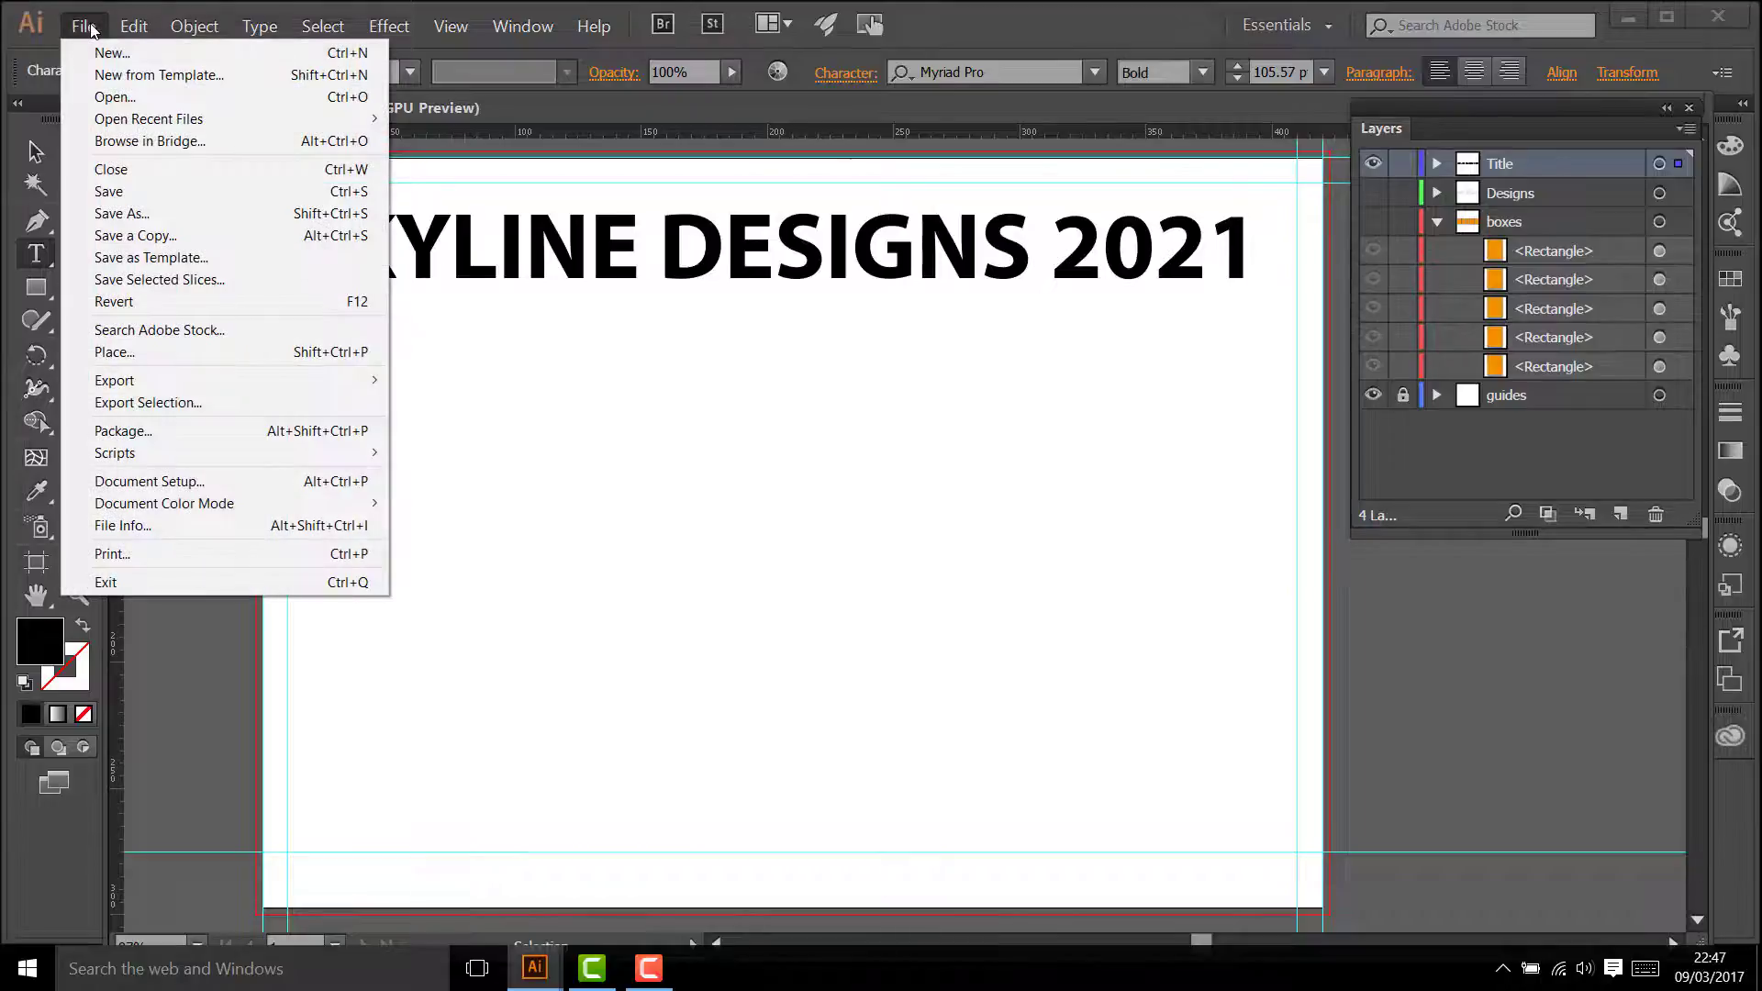
pyautogui.click(134, 353)
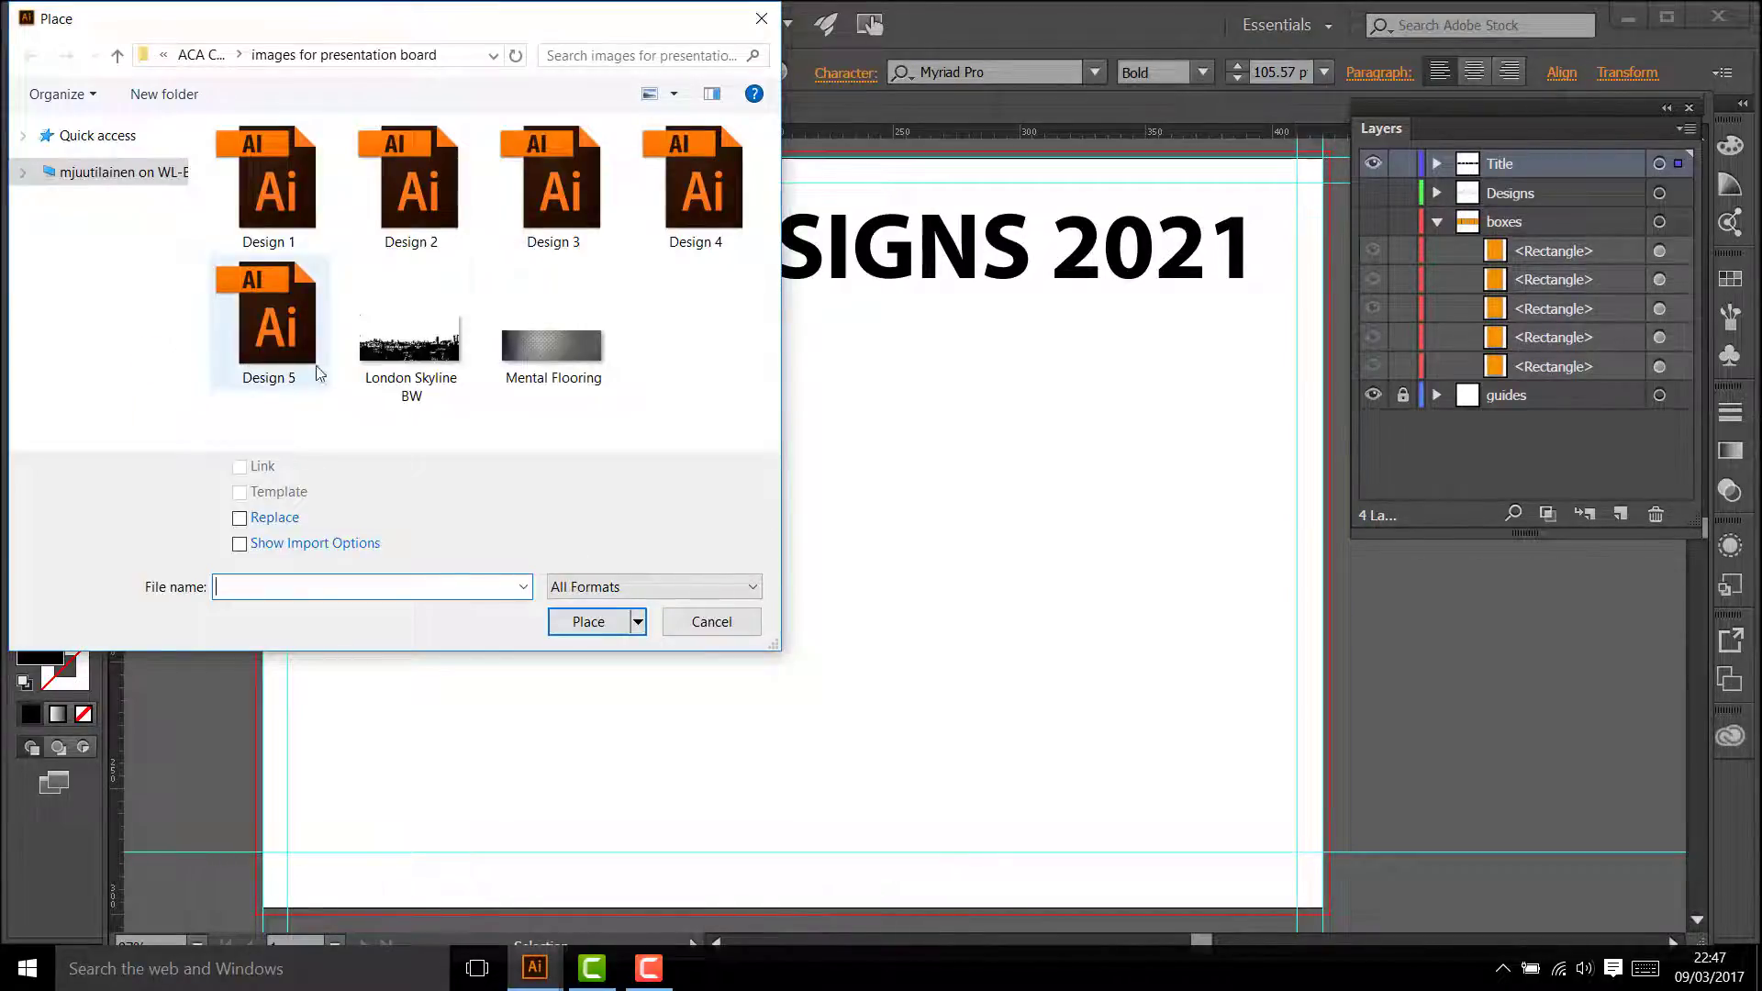
pyautogui.click(553, 350)
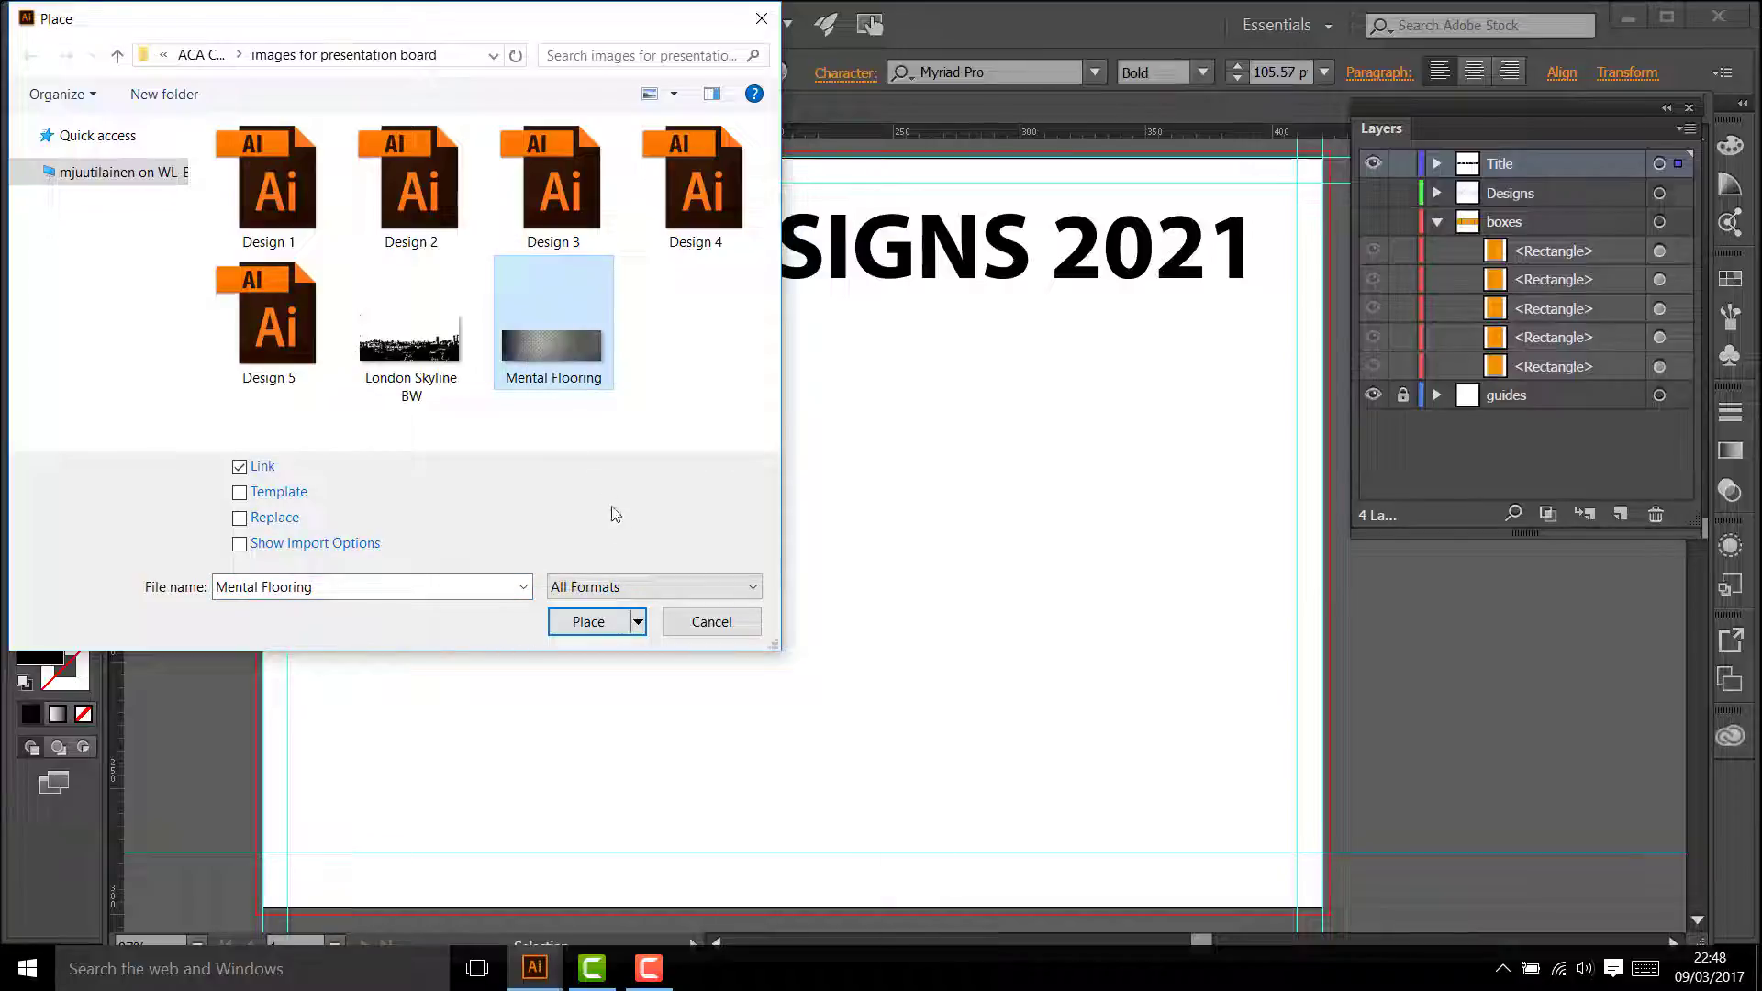
pyautogui.click(589, 621)
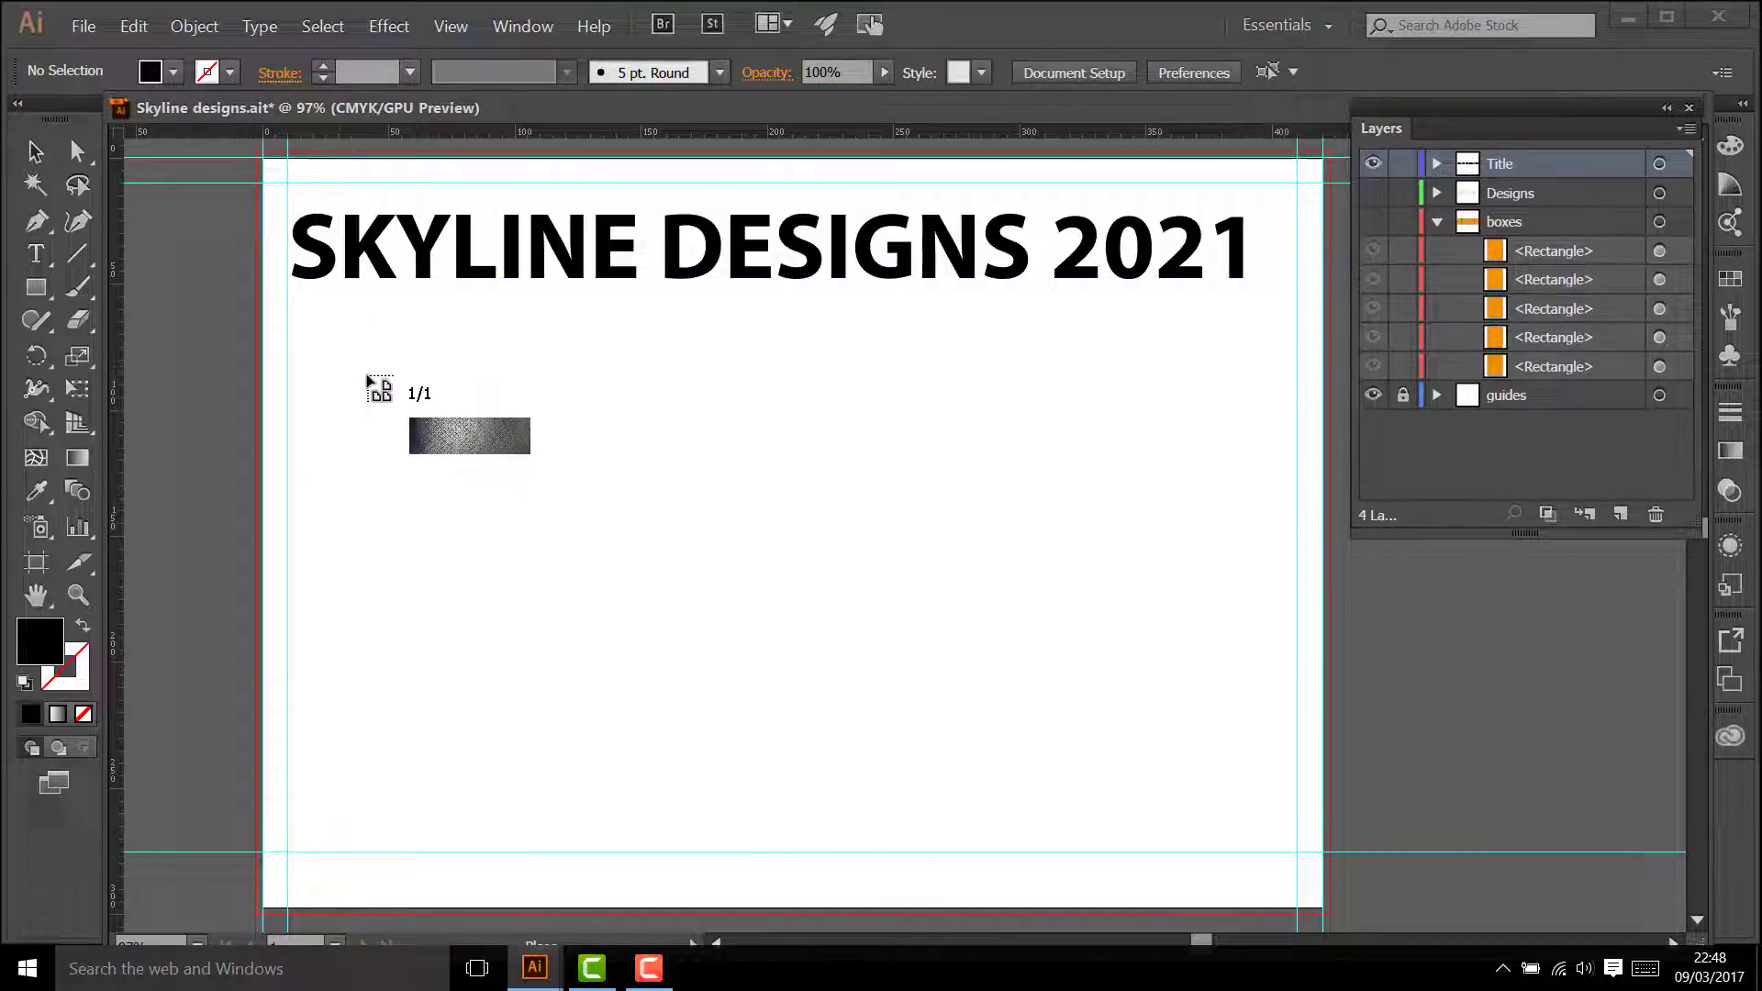
pyautogui.click(287, 186)
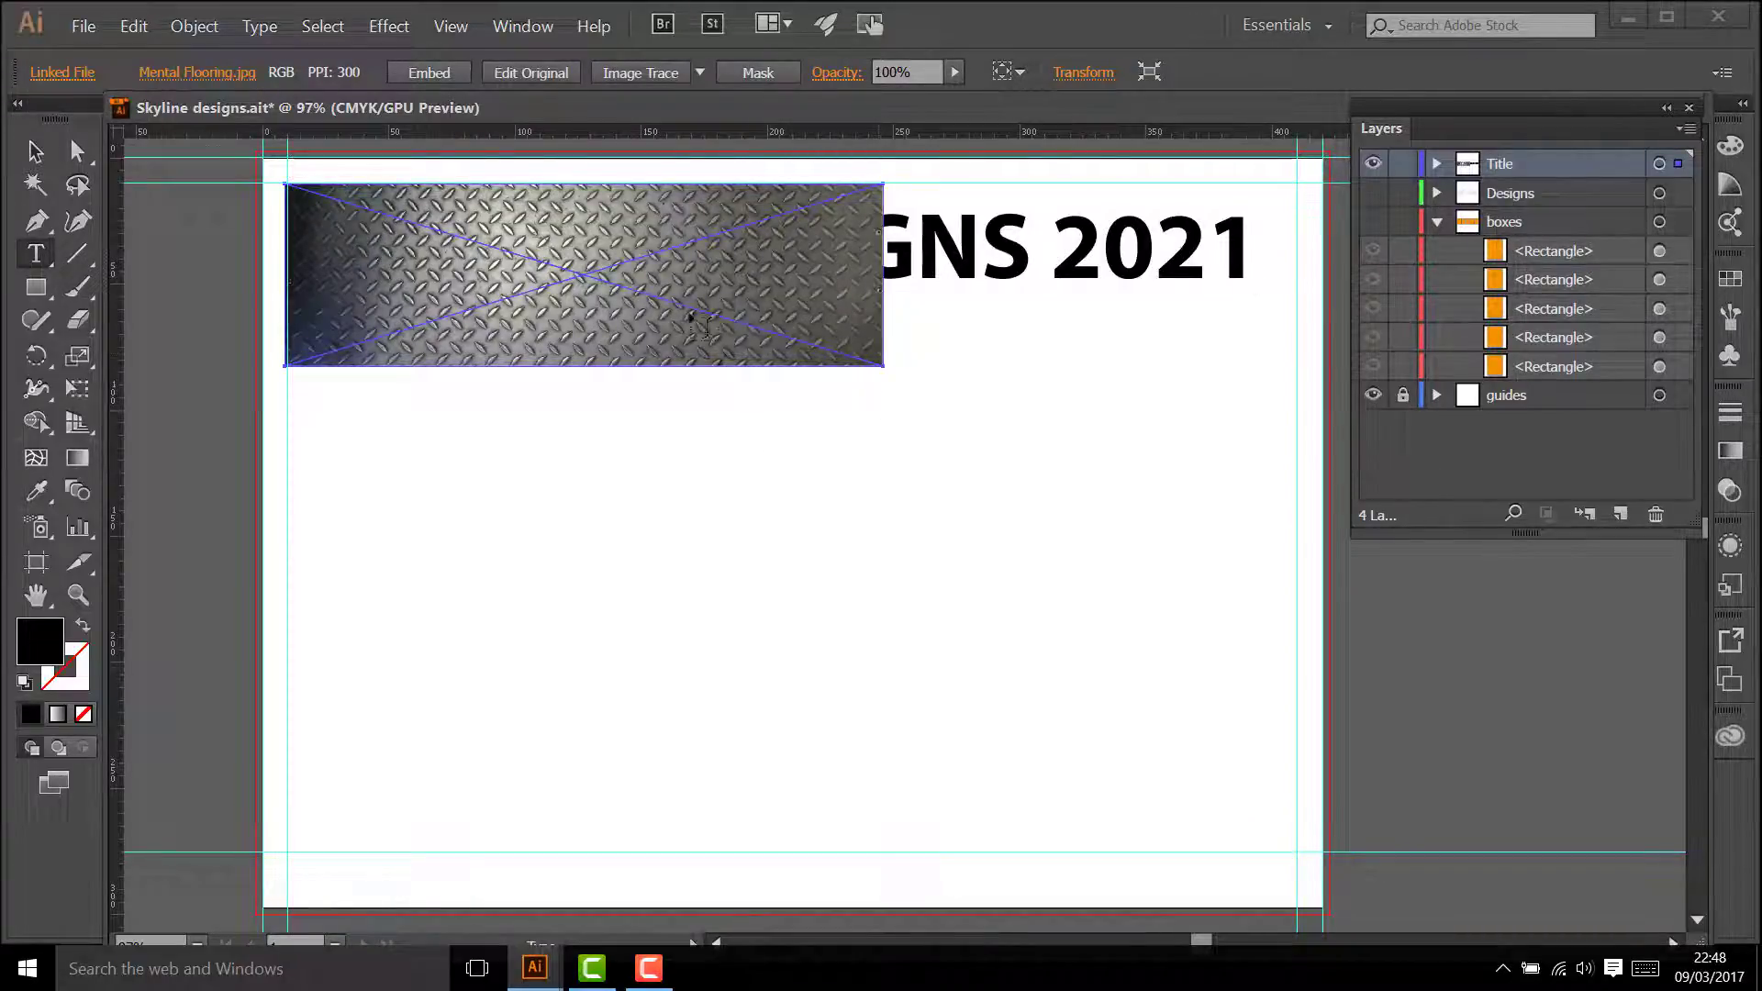
# Step: Enlarge the metal flooring image proportionally to the title's width and position it over the title text
pyautogui.click(32, 158)
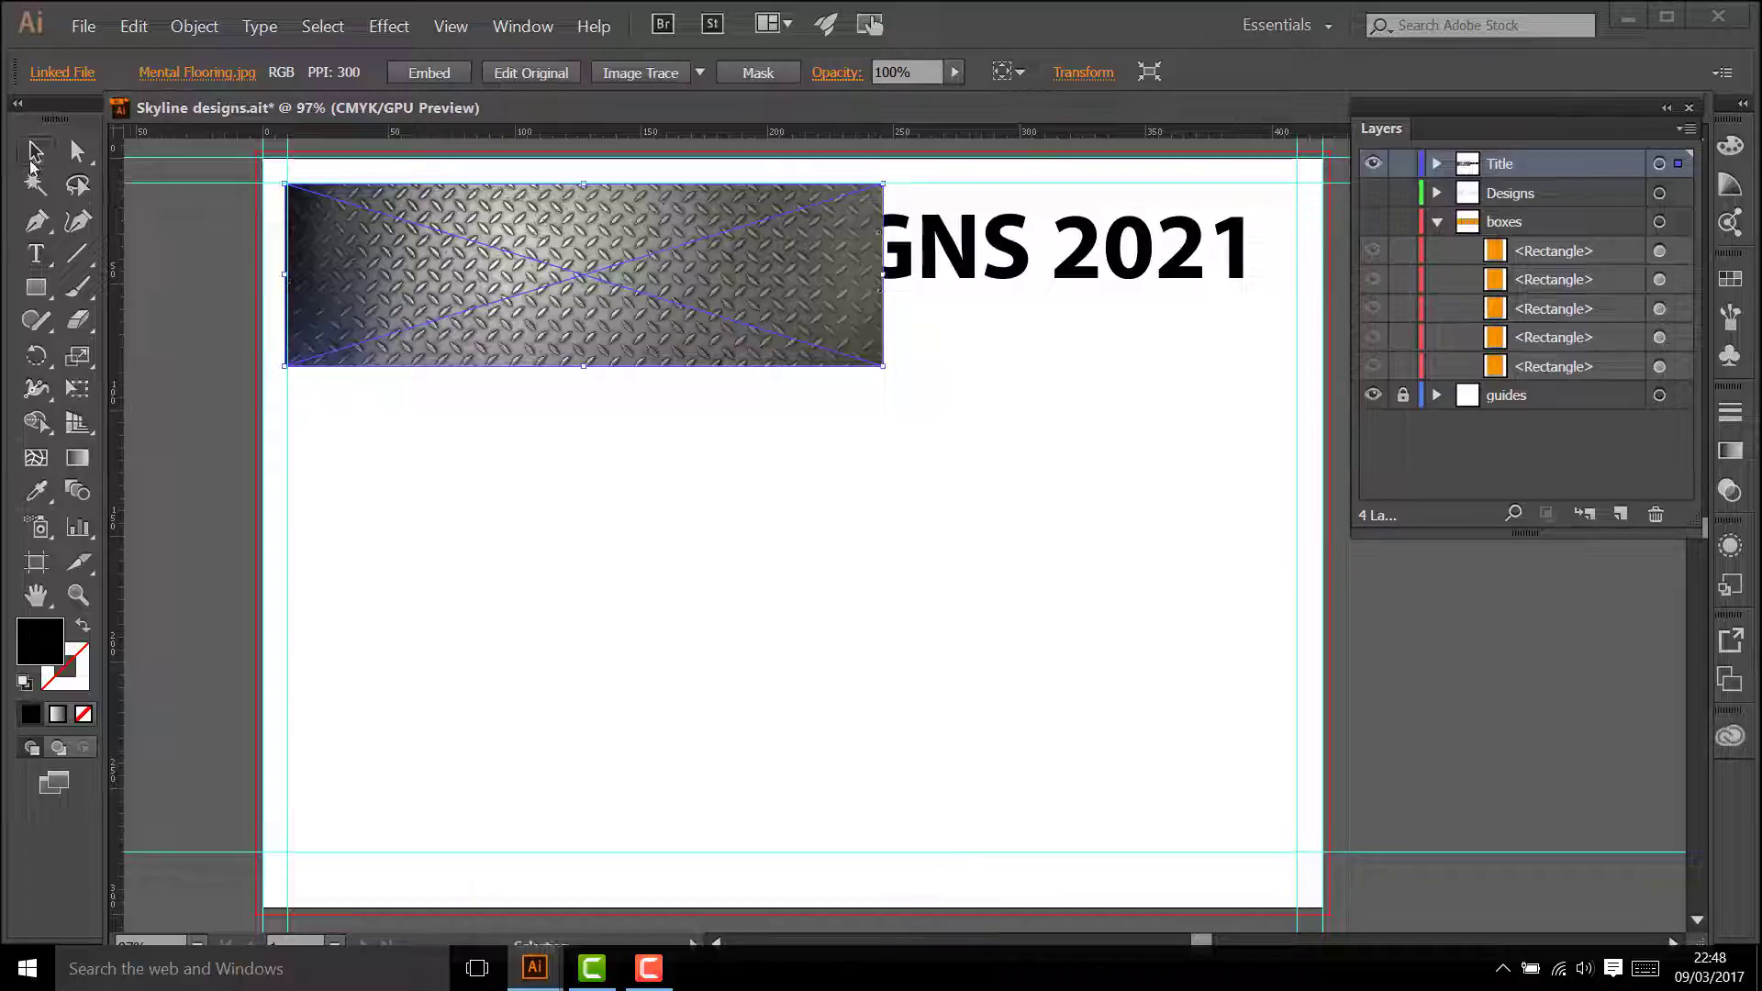
pyautogui.moveTo(887, 368); pyautogui.dragTo(1273, 545)
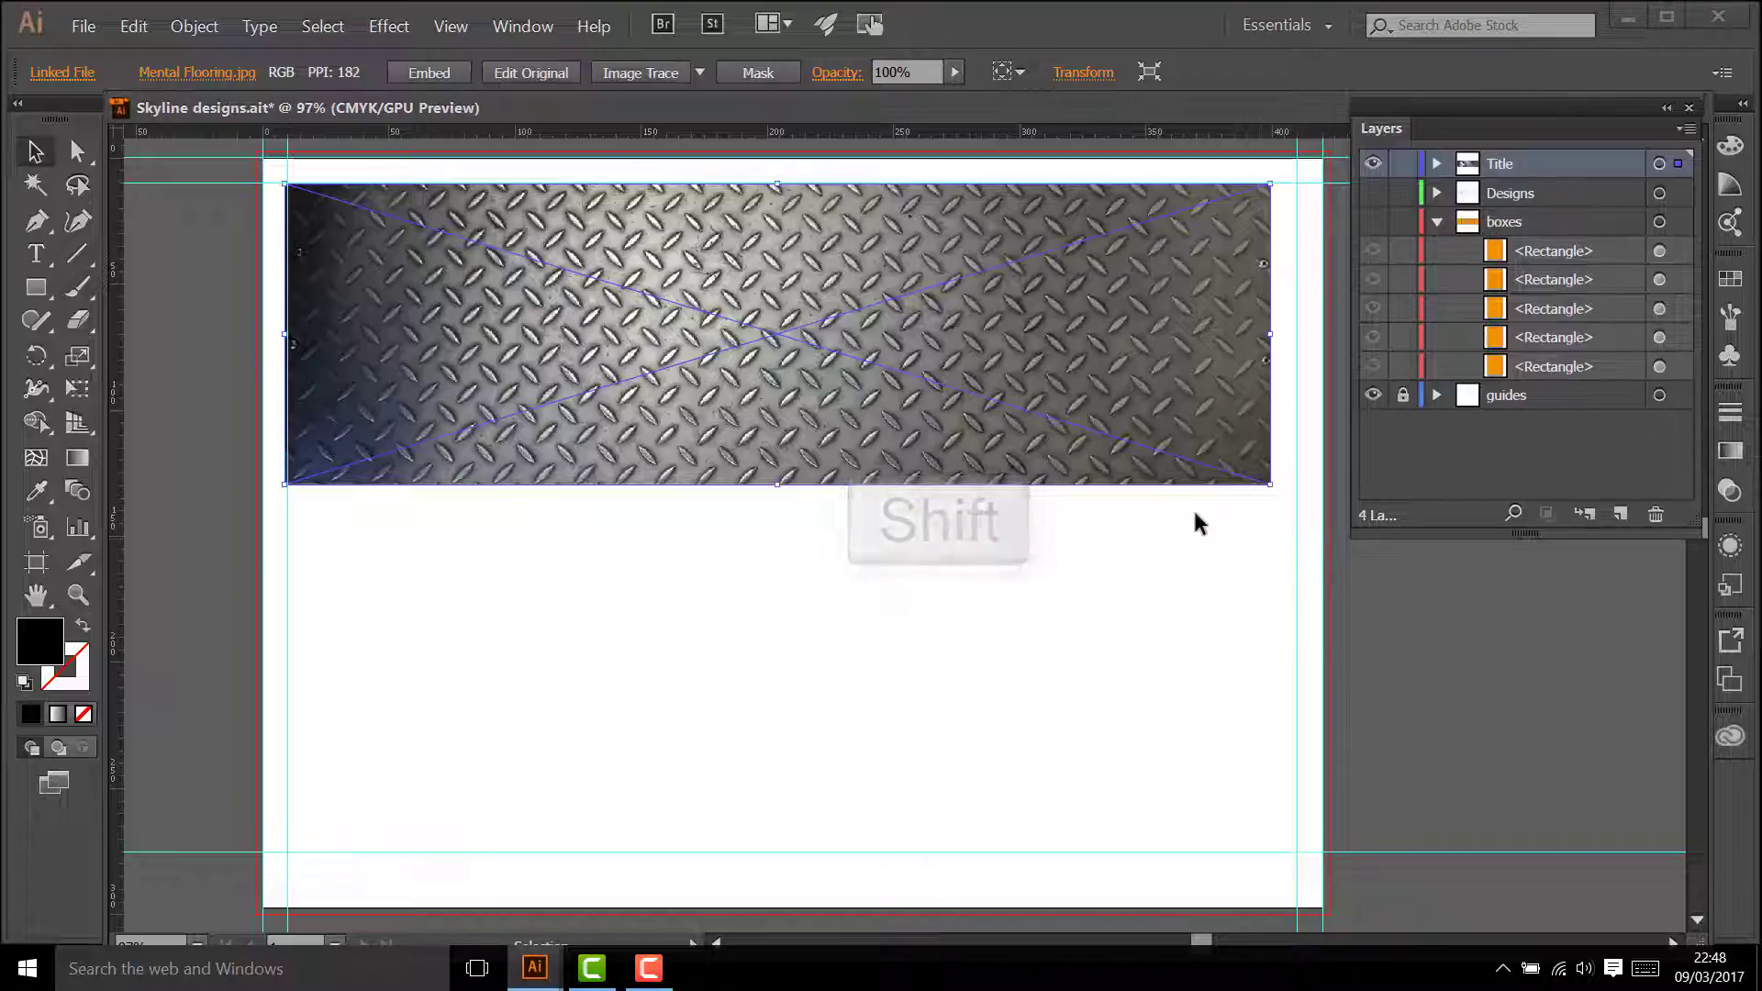
pyautogui.moveTo(1150, 471); pyautogui.dragTo(1150, 456)
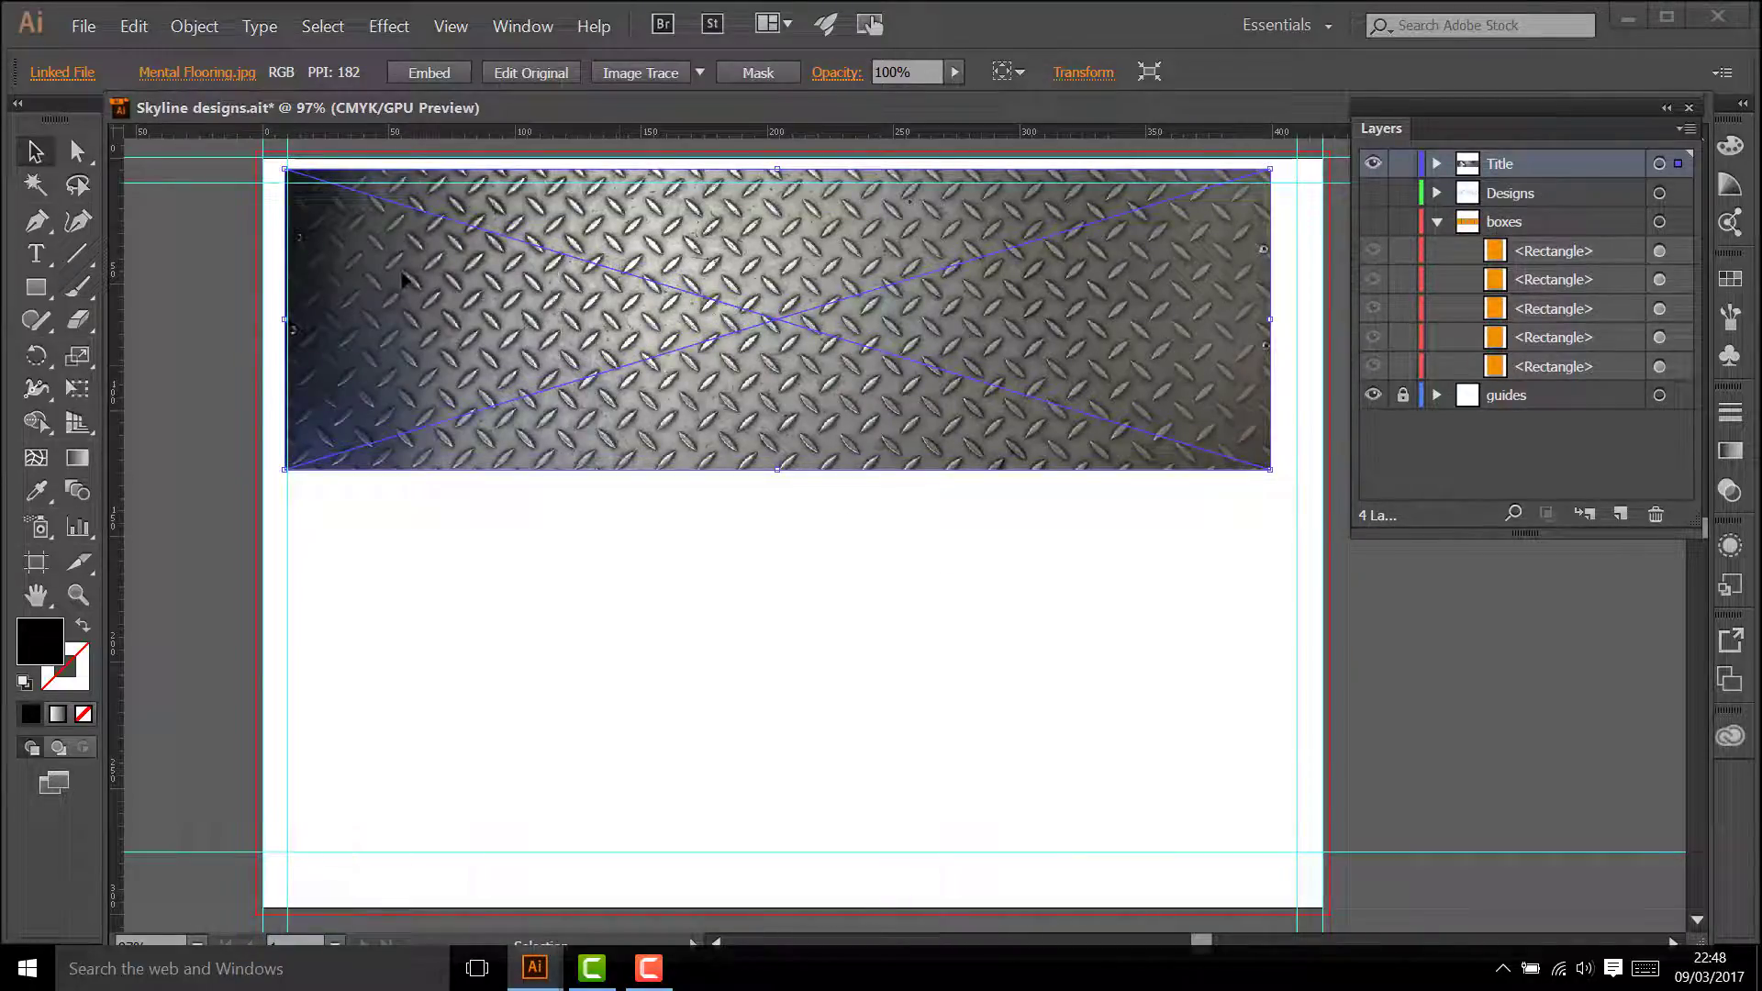
pyautogui.moveTo(386, 275)
pyautogui.mouseDown()
pyautogui.moveTo(410, 394)
pyautogui.moveTo(386, 287)
pyautogui.mouseUp()
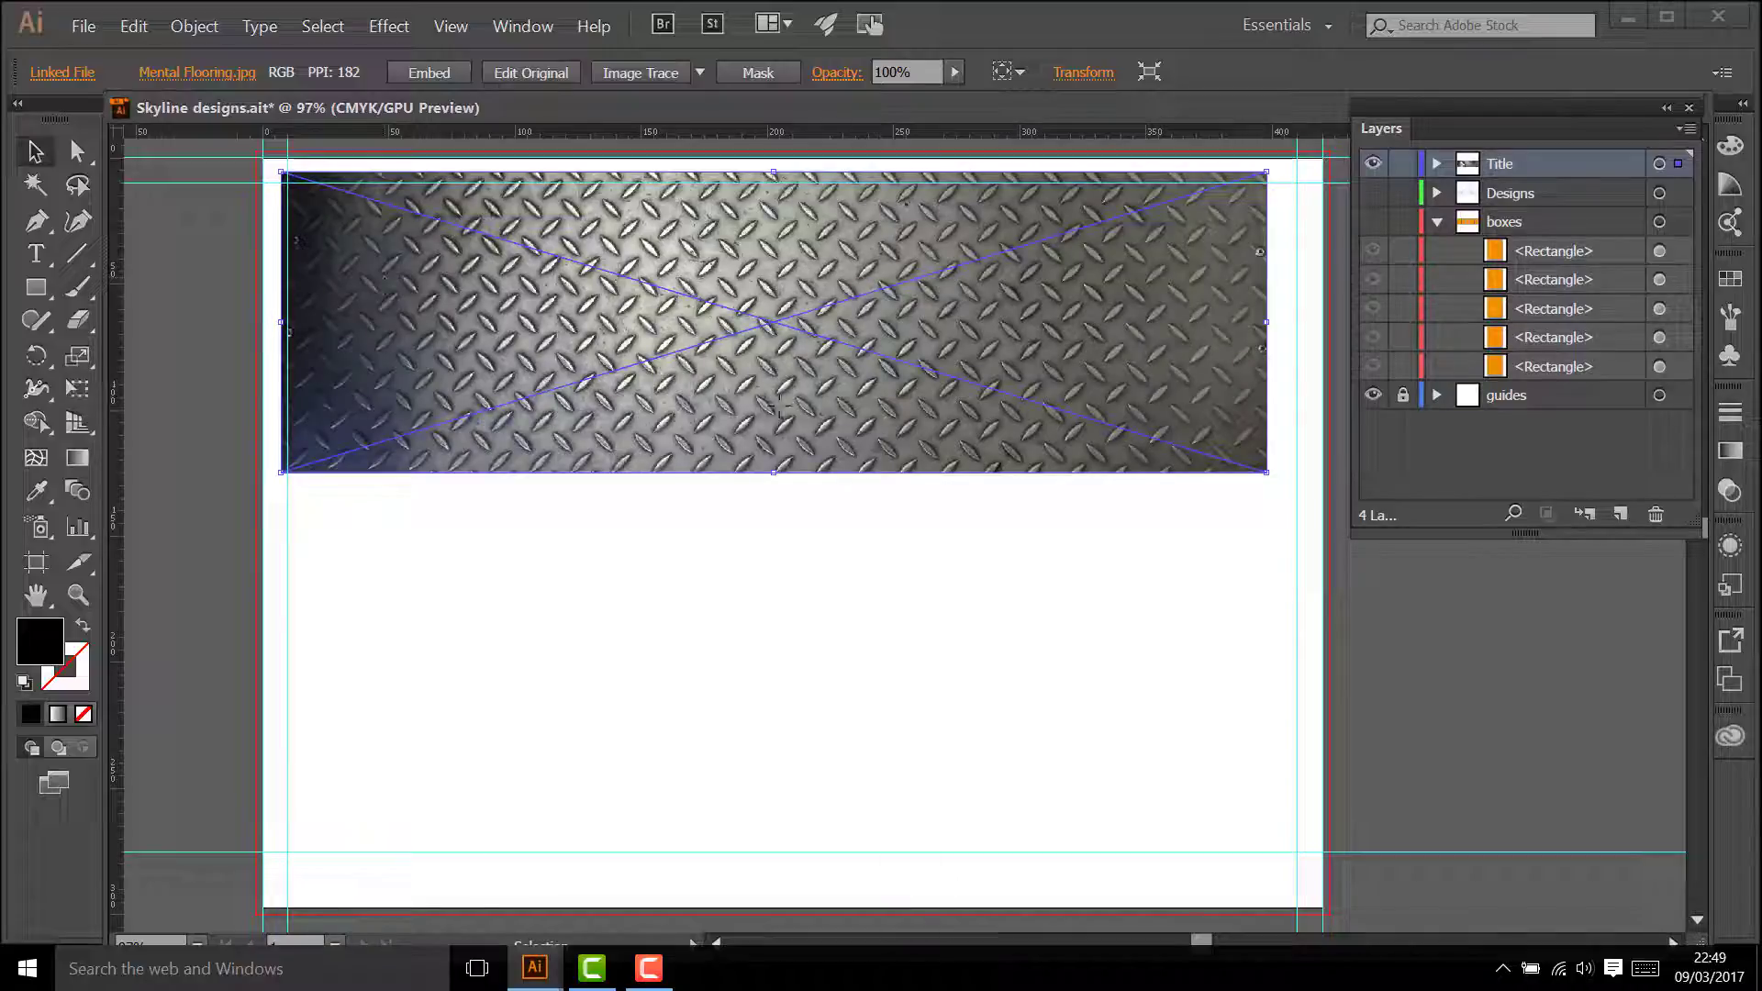
# Step: Send the metal flooring image to the back and shift it up and slightly left behind the title
pyautogui.click(200, 28)
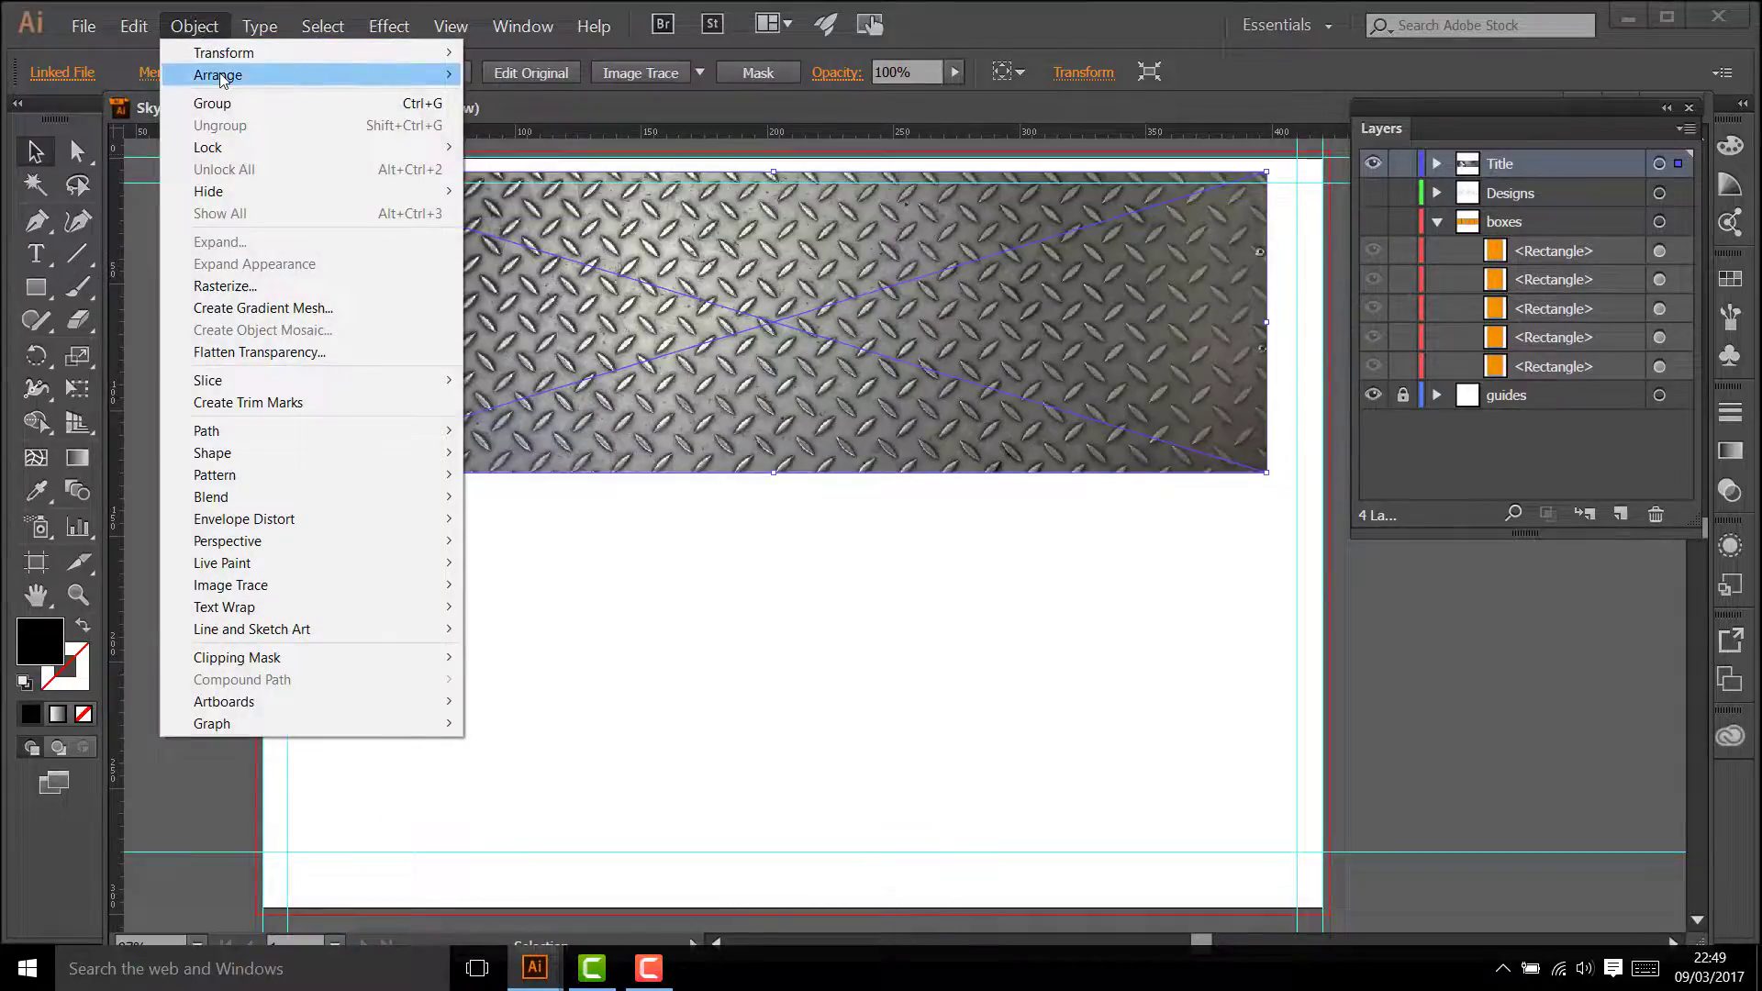
pyautogui.moveTo(222, 81)
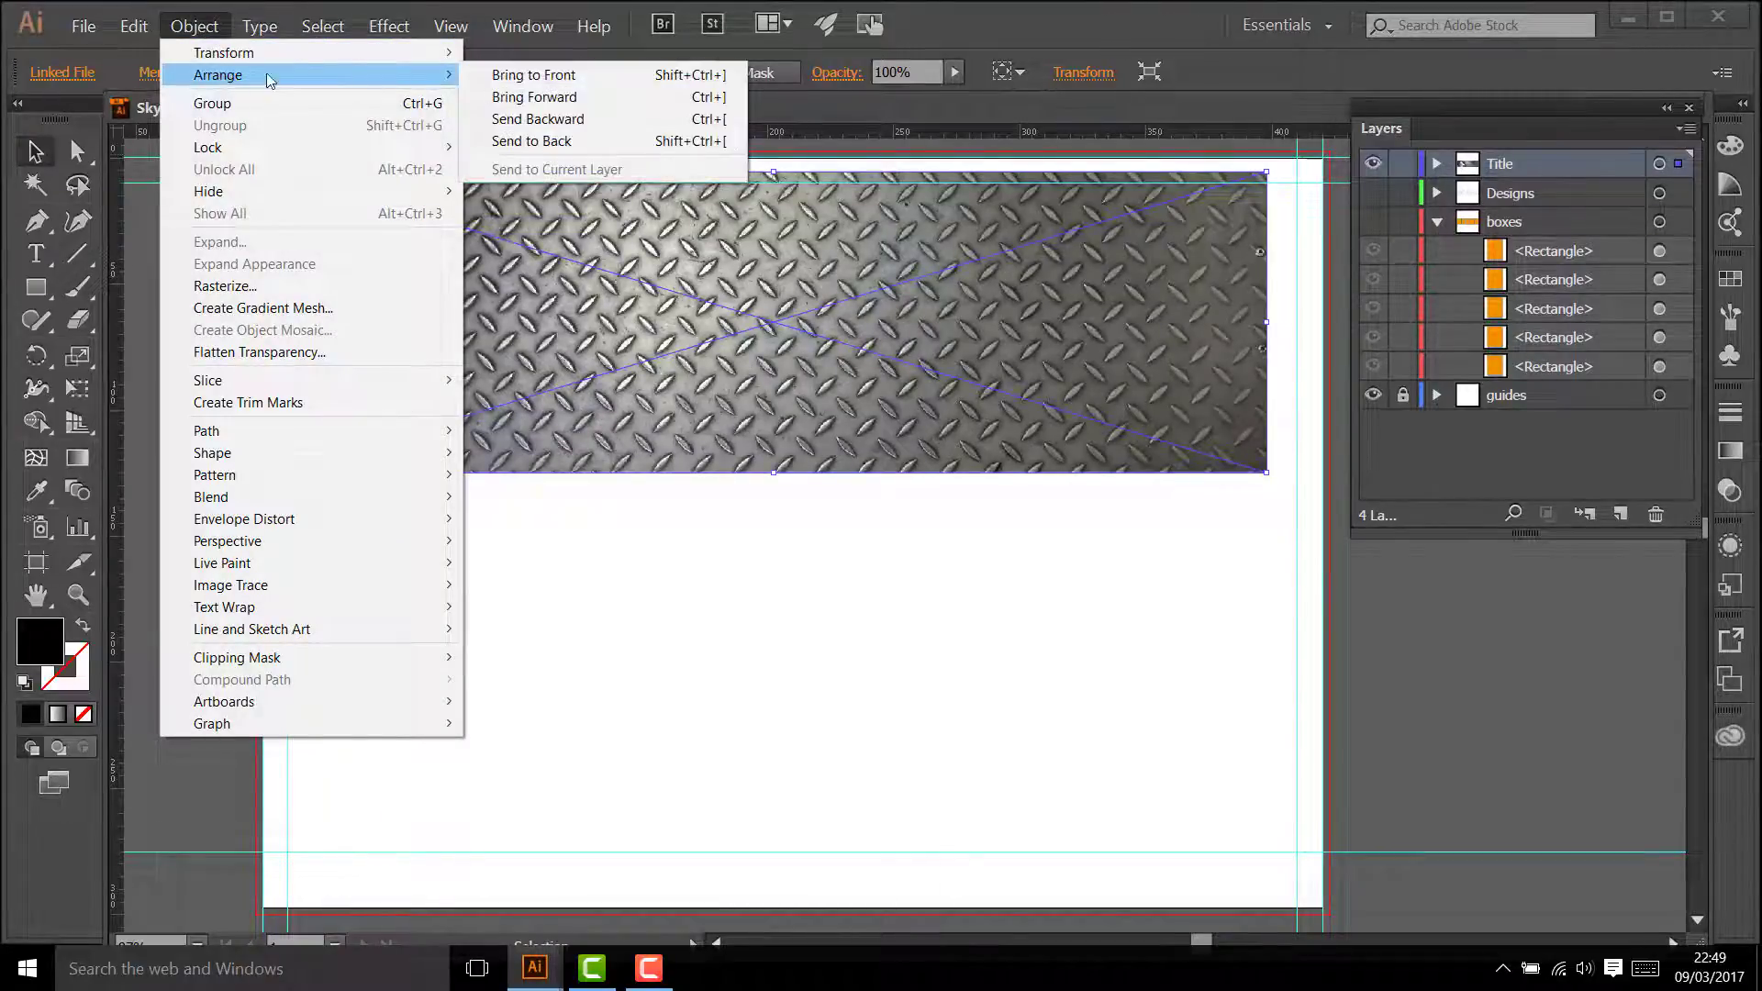
pyautogui.click(523, 141)
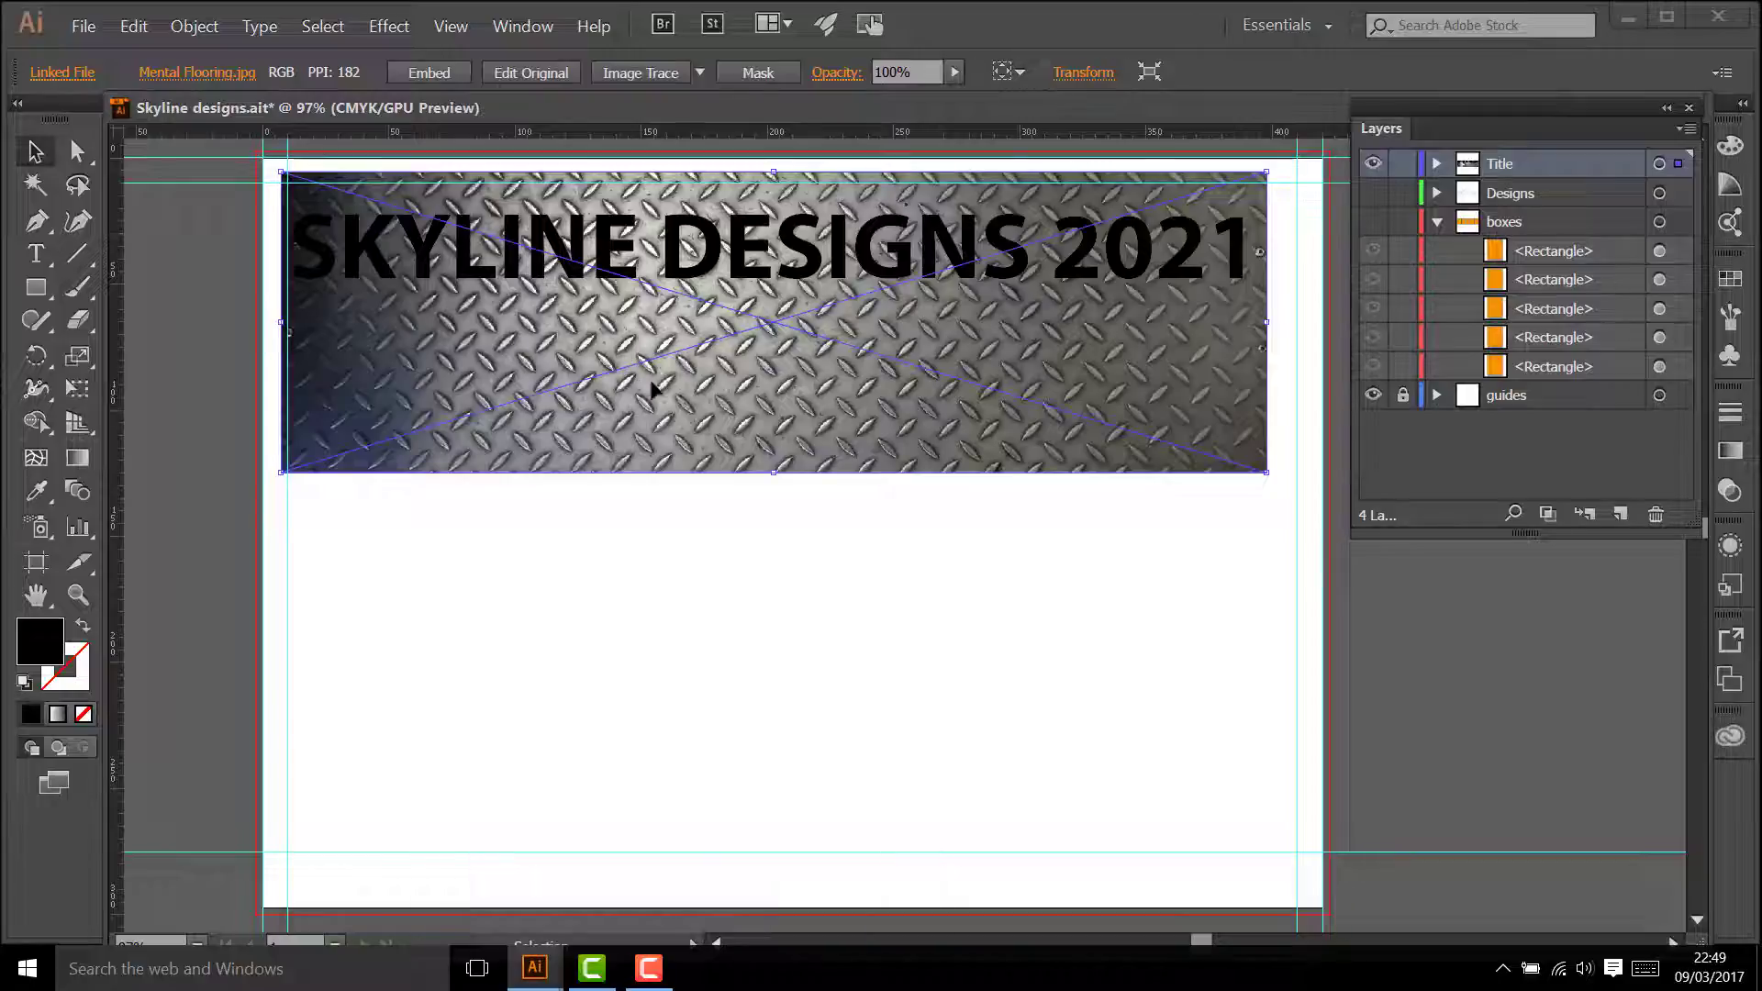
pyautogui.moveTo(679, 396)
pyautogui.mouseDown()
pyautogui.moveTo(654, 372)
pyautogui.moveTo(688, 381)
pyautogui.moveTo(674, 367)
pyautogui.mouseUp()
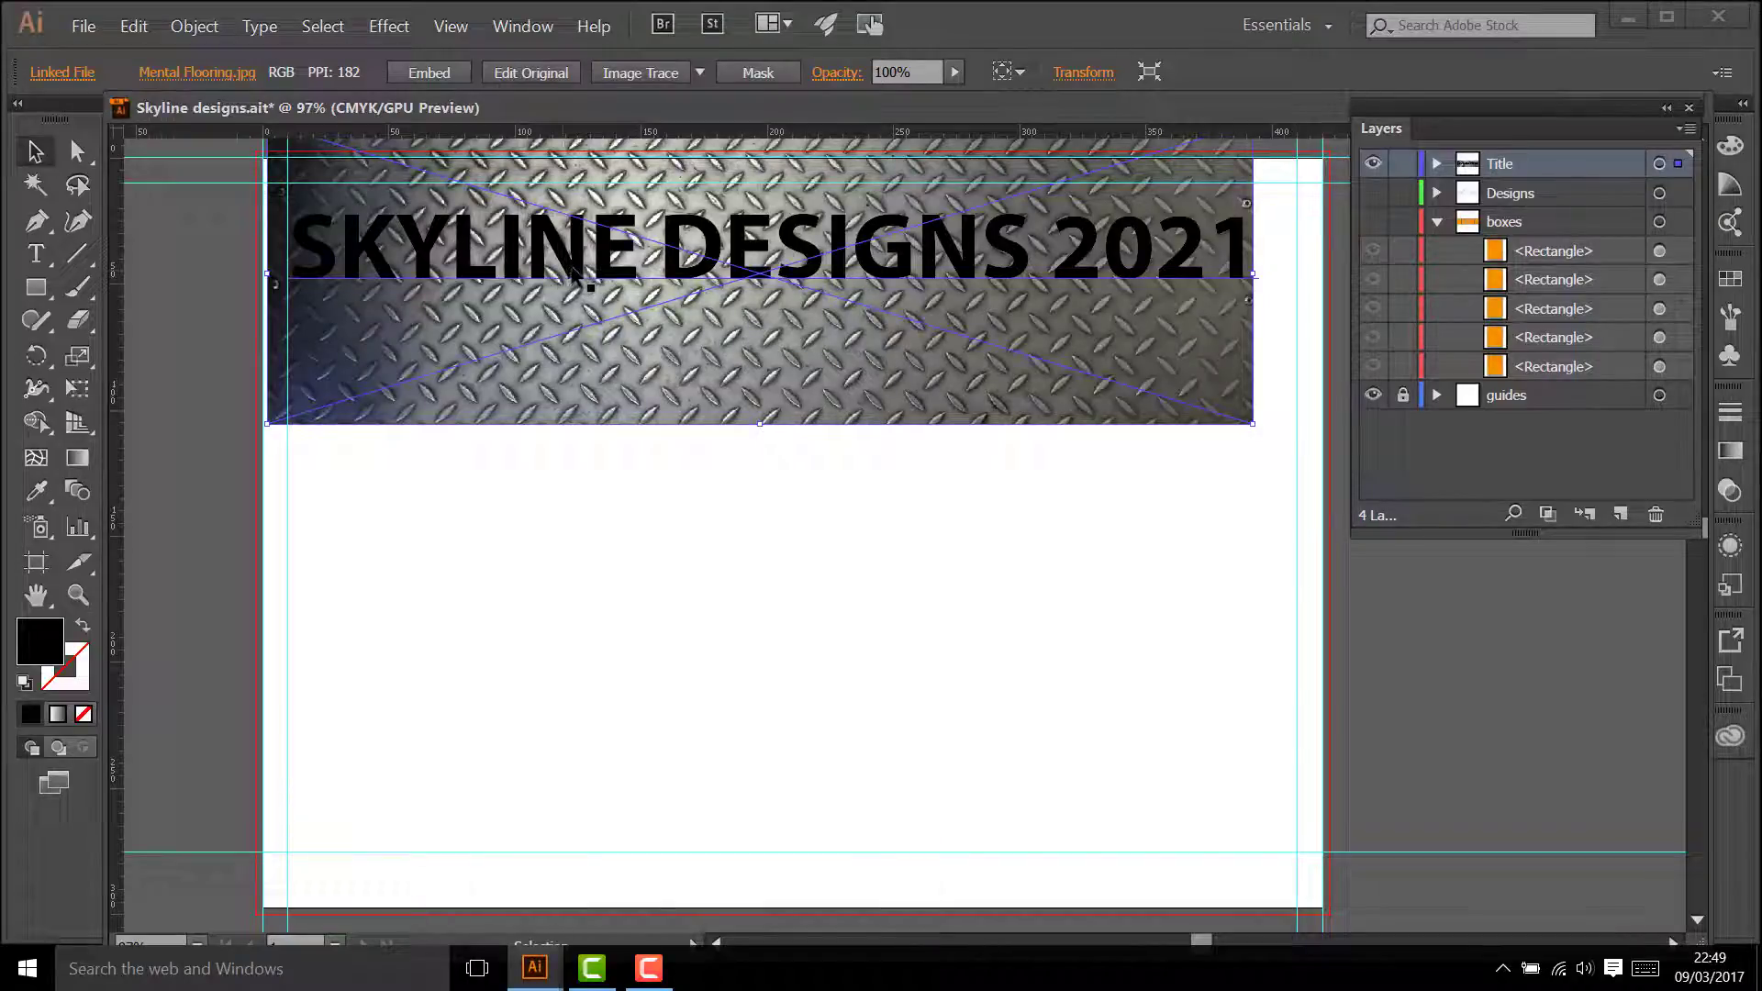
# Step: Select the title text and the linked image together in the Title layer and make a clipping mask from them
pyautogui.click(572, 266)
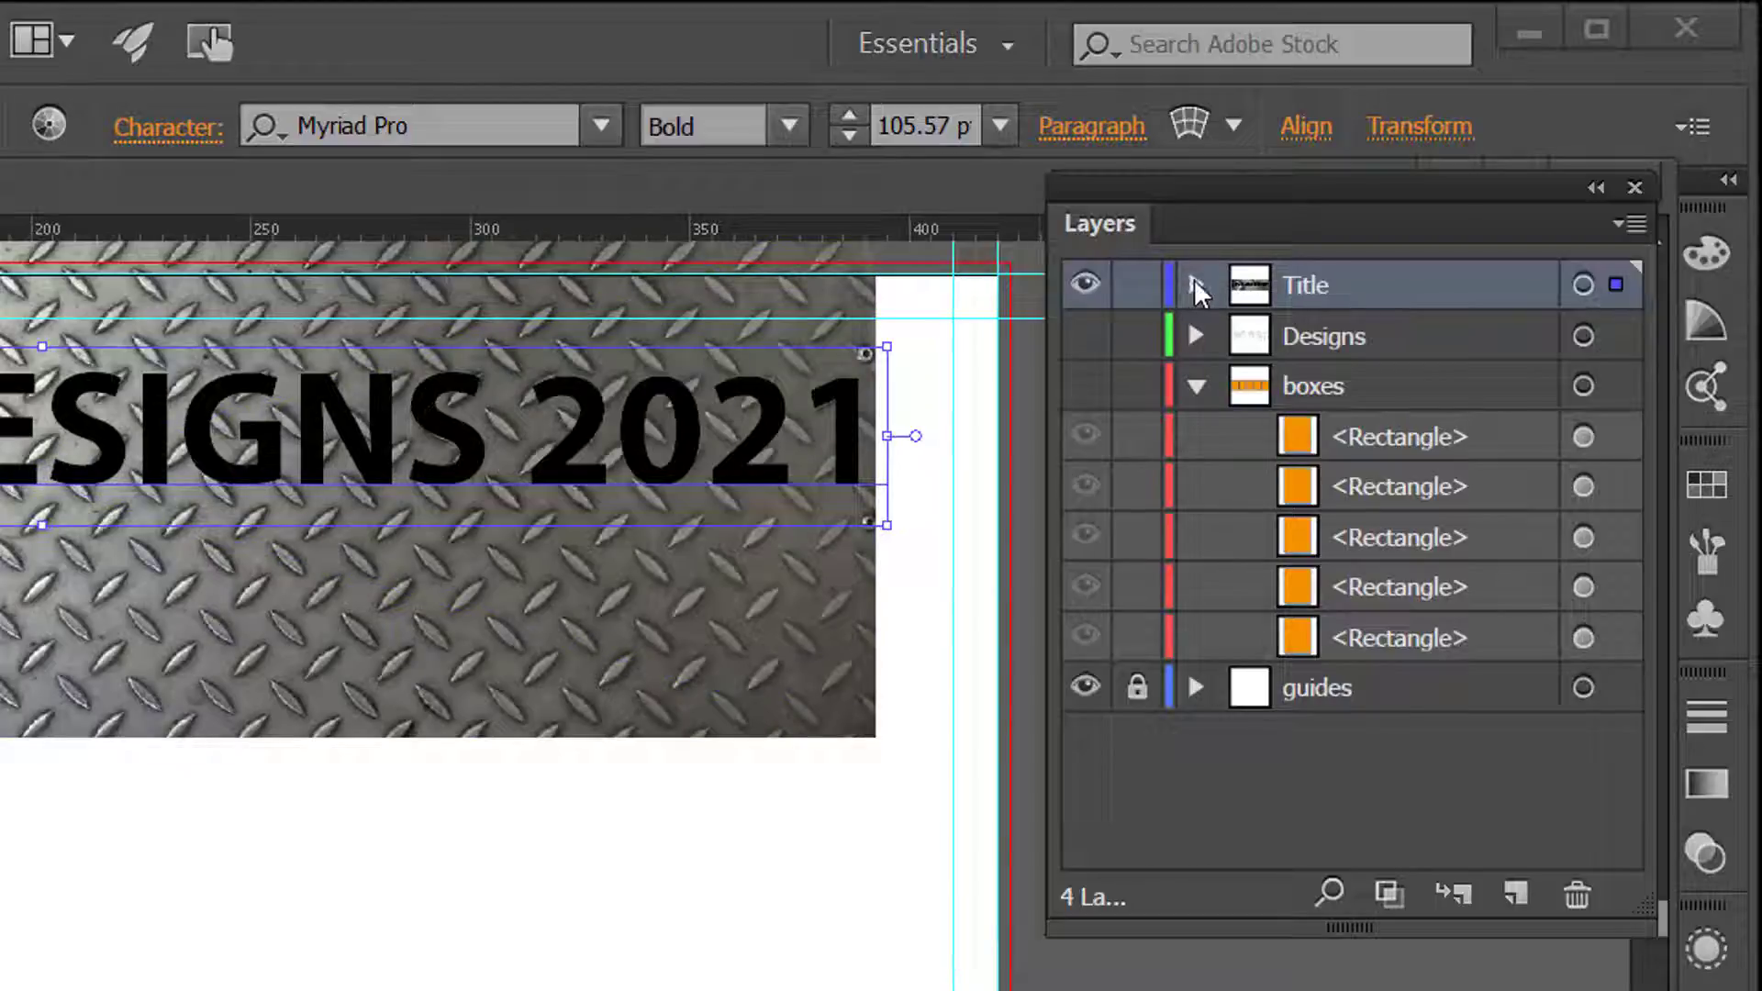
pyautogui.click(1196, 286)
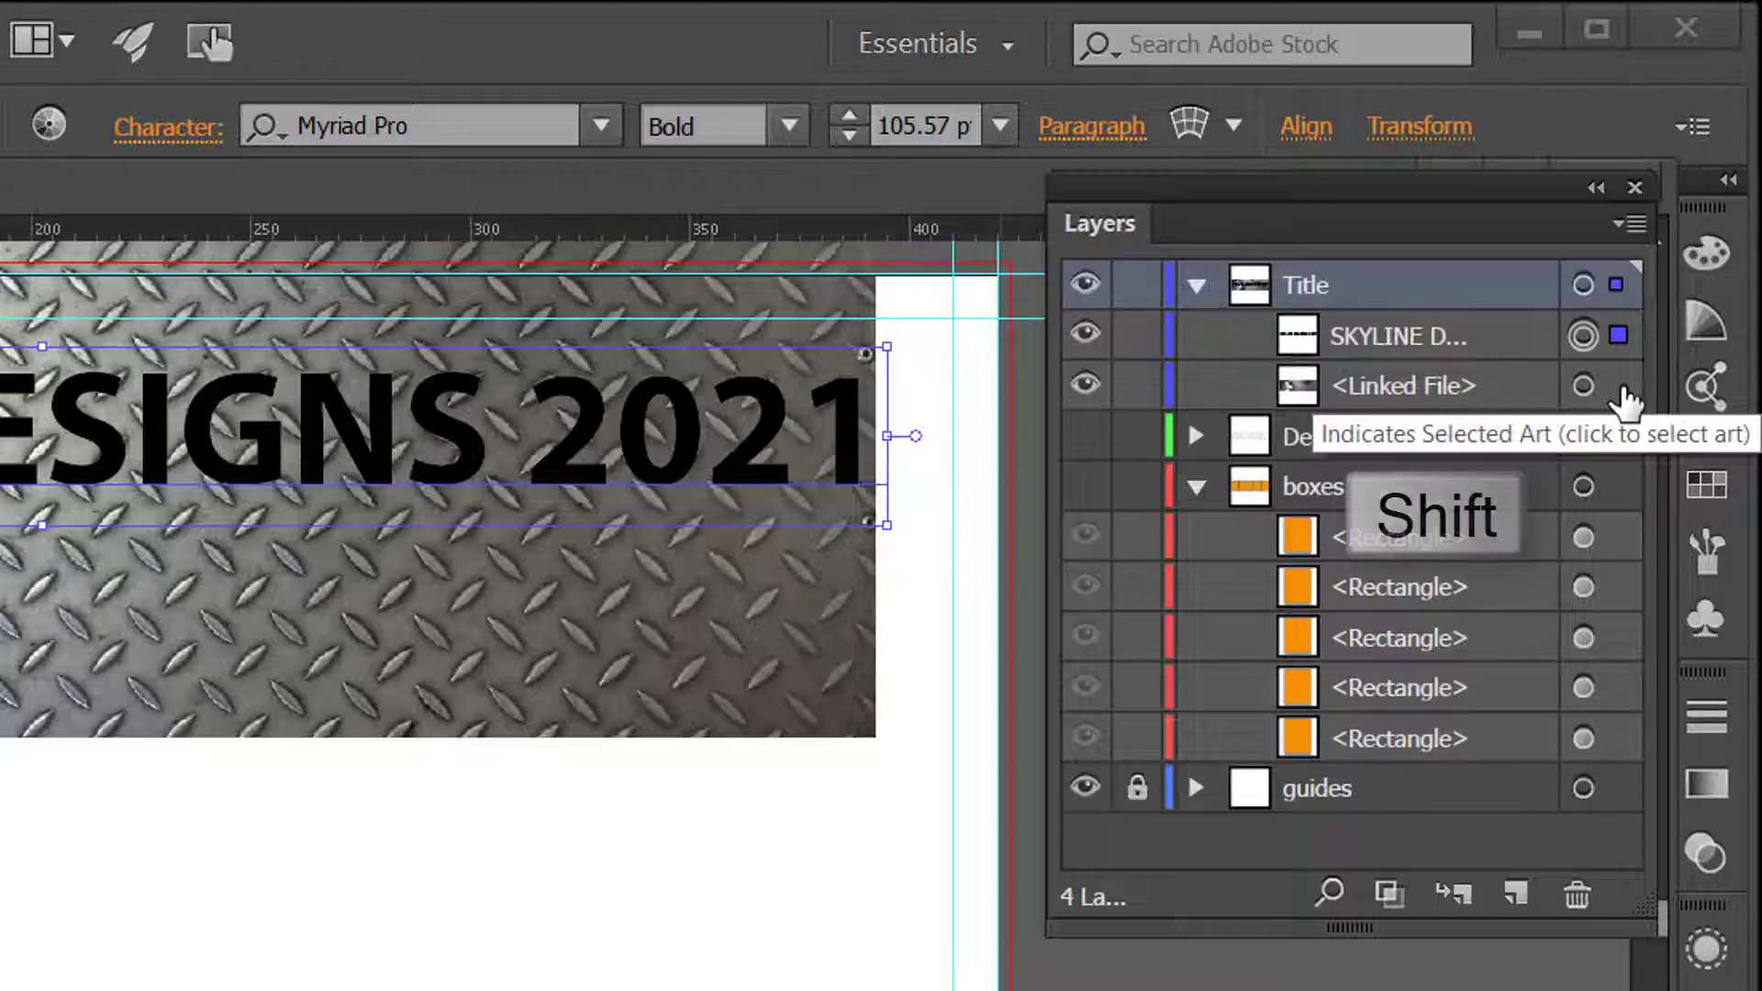
pyautogui.keyDown('shift'); pyautogui.click(1622, 390); pyautogui.keyUp('shift')
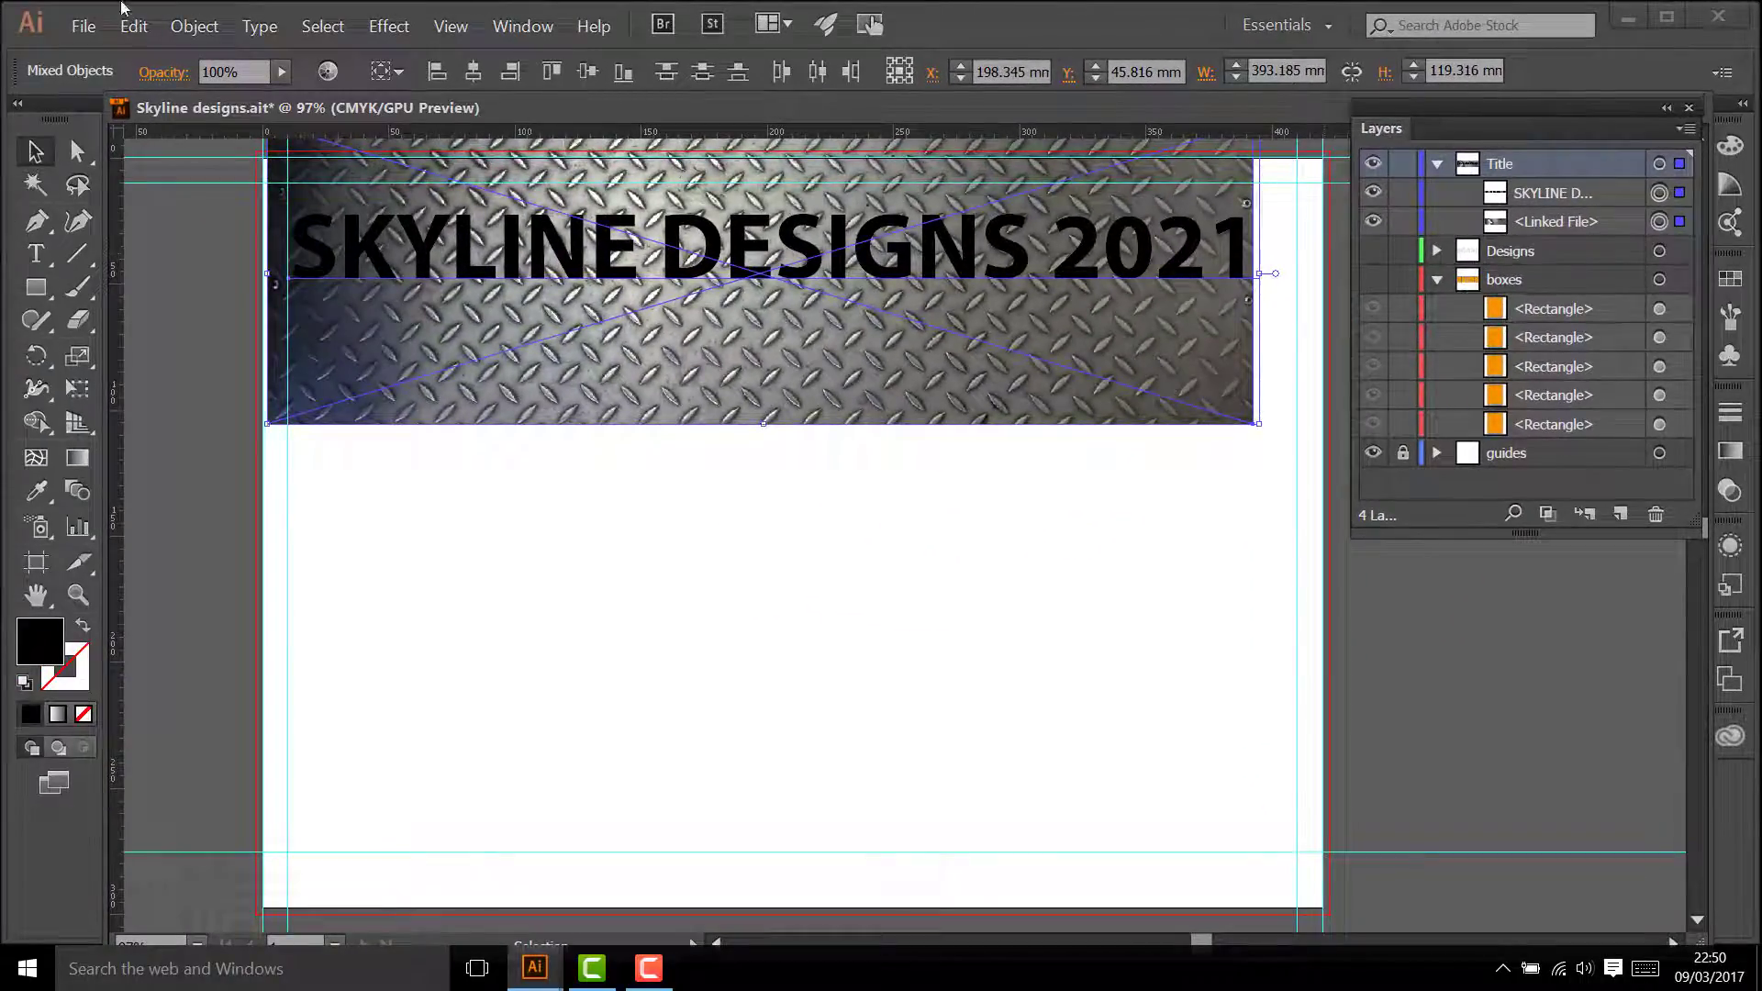
pyautogui.click(201, 29)
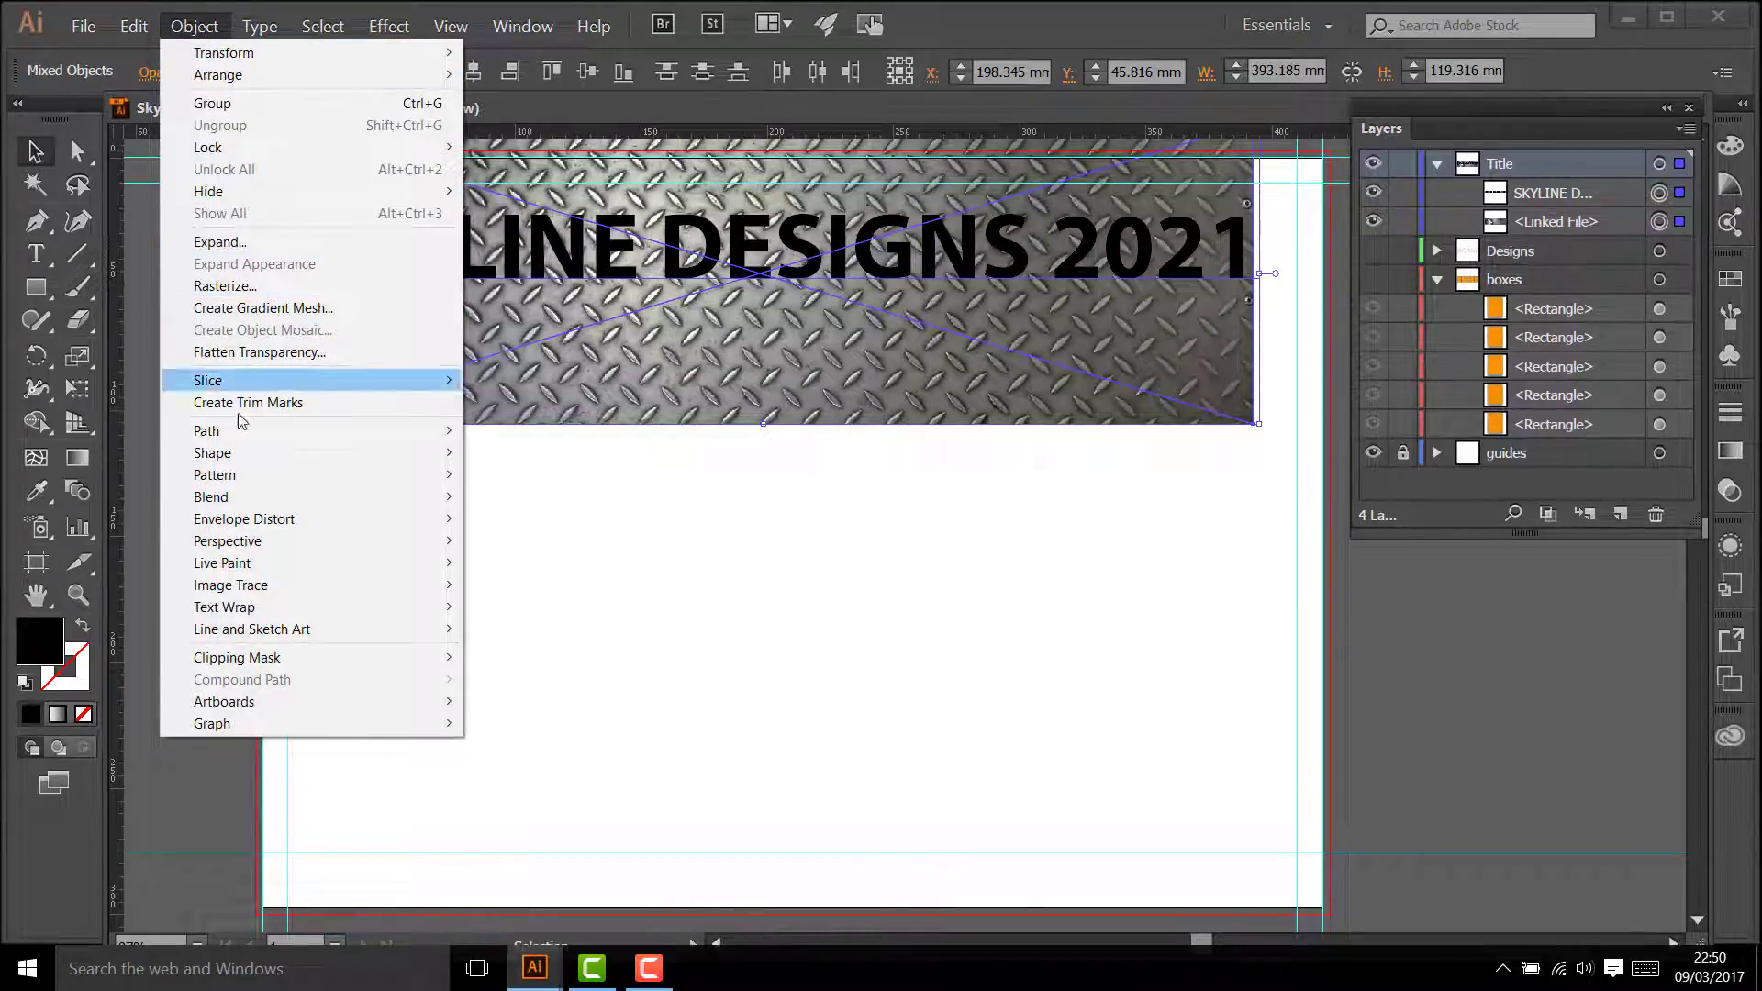
pyautogui.moveTo(294, 657)
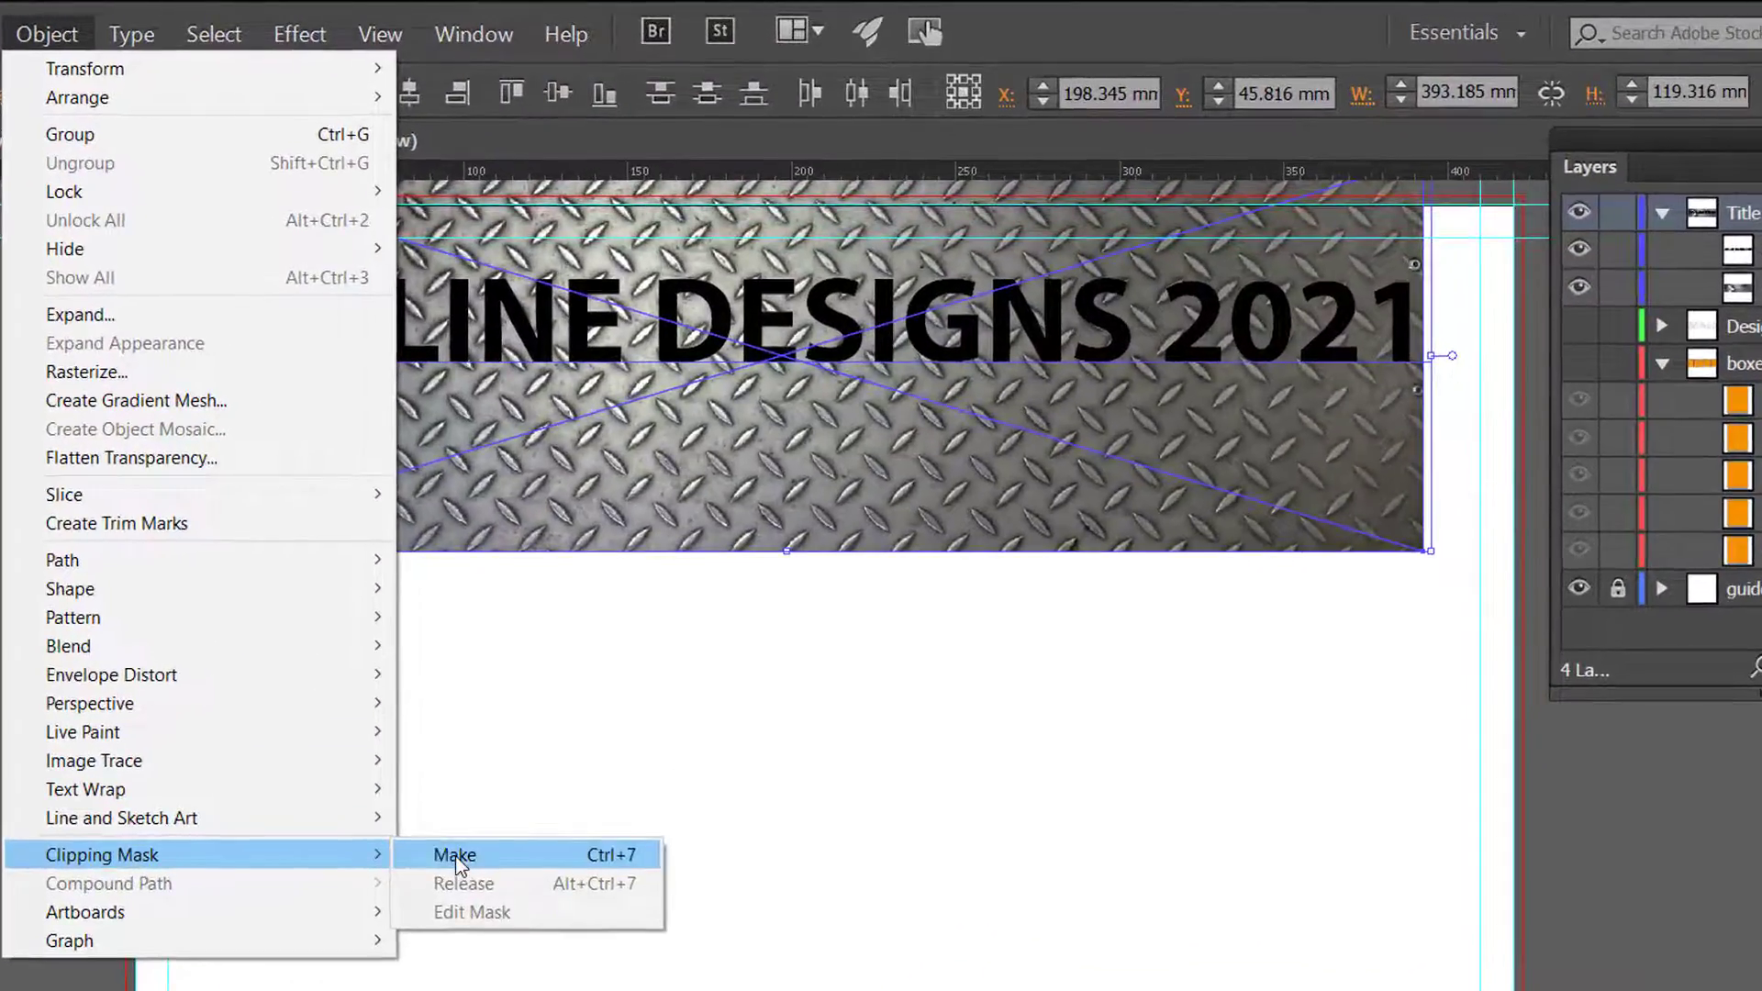
pyautogui.click(456, 855)
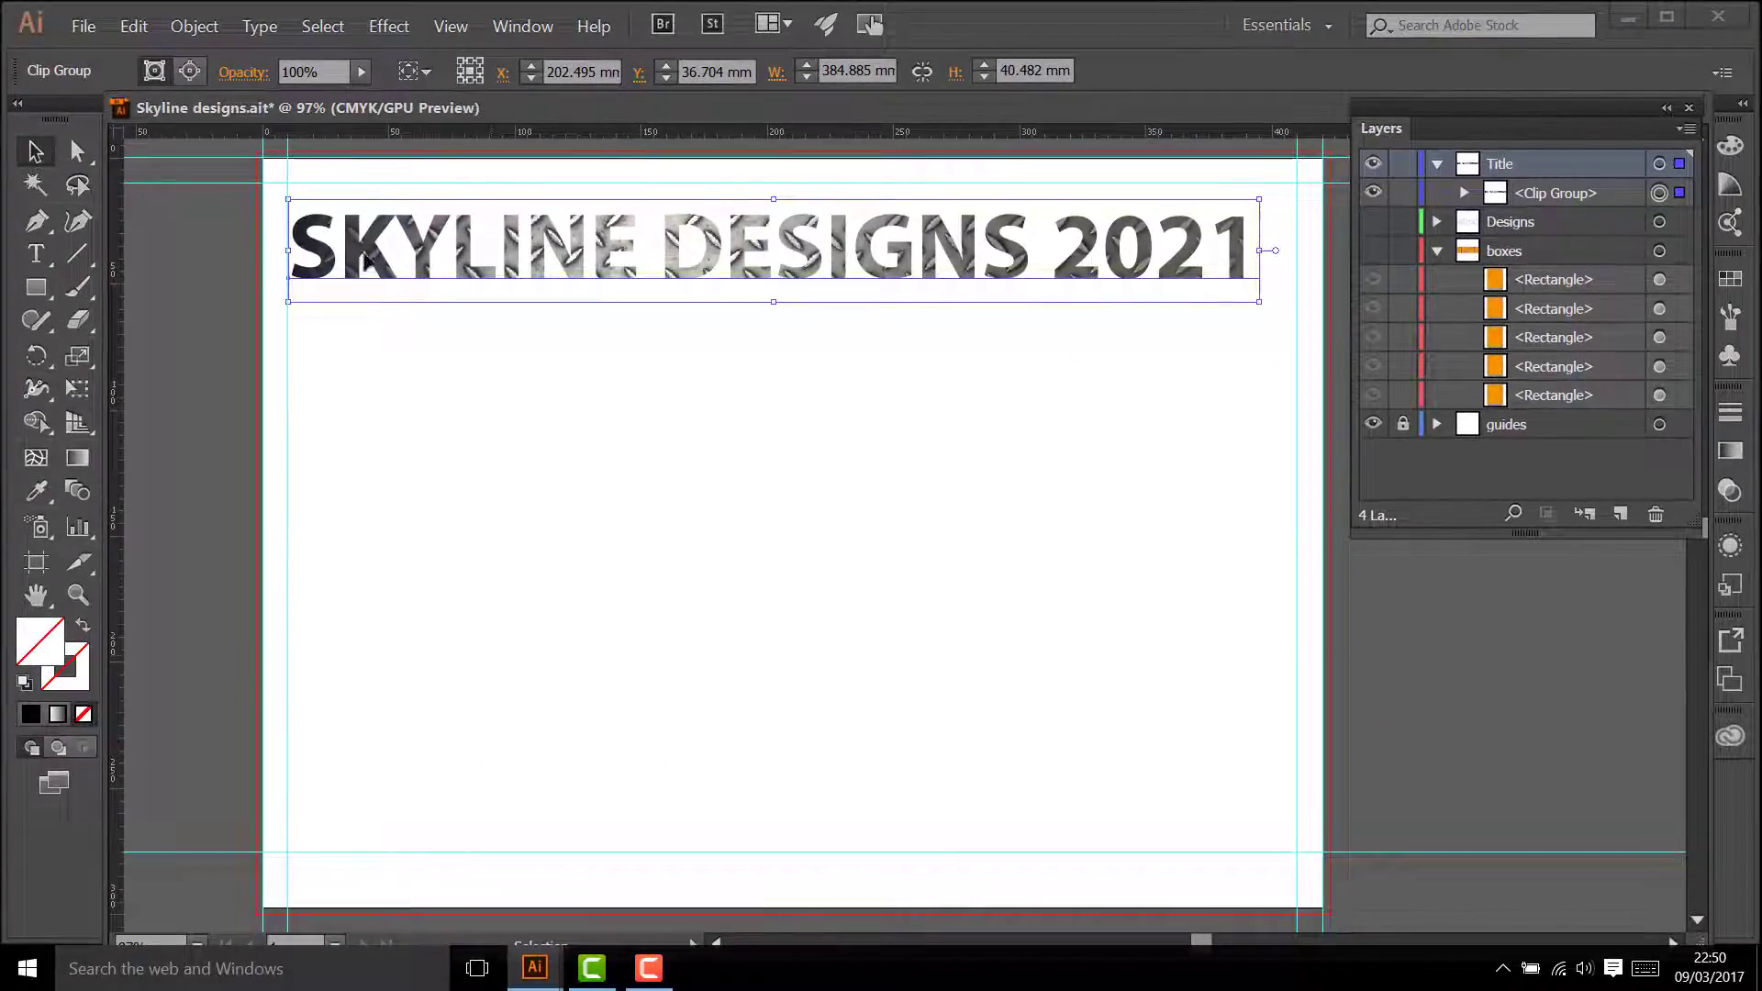
# Step: Apply the default white fill and black stroke to the clipped title and set the stroke weight to 3 pt
pyautogui.click(24, 683)
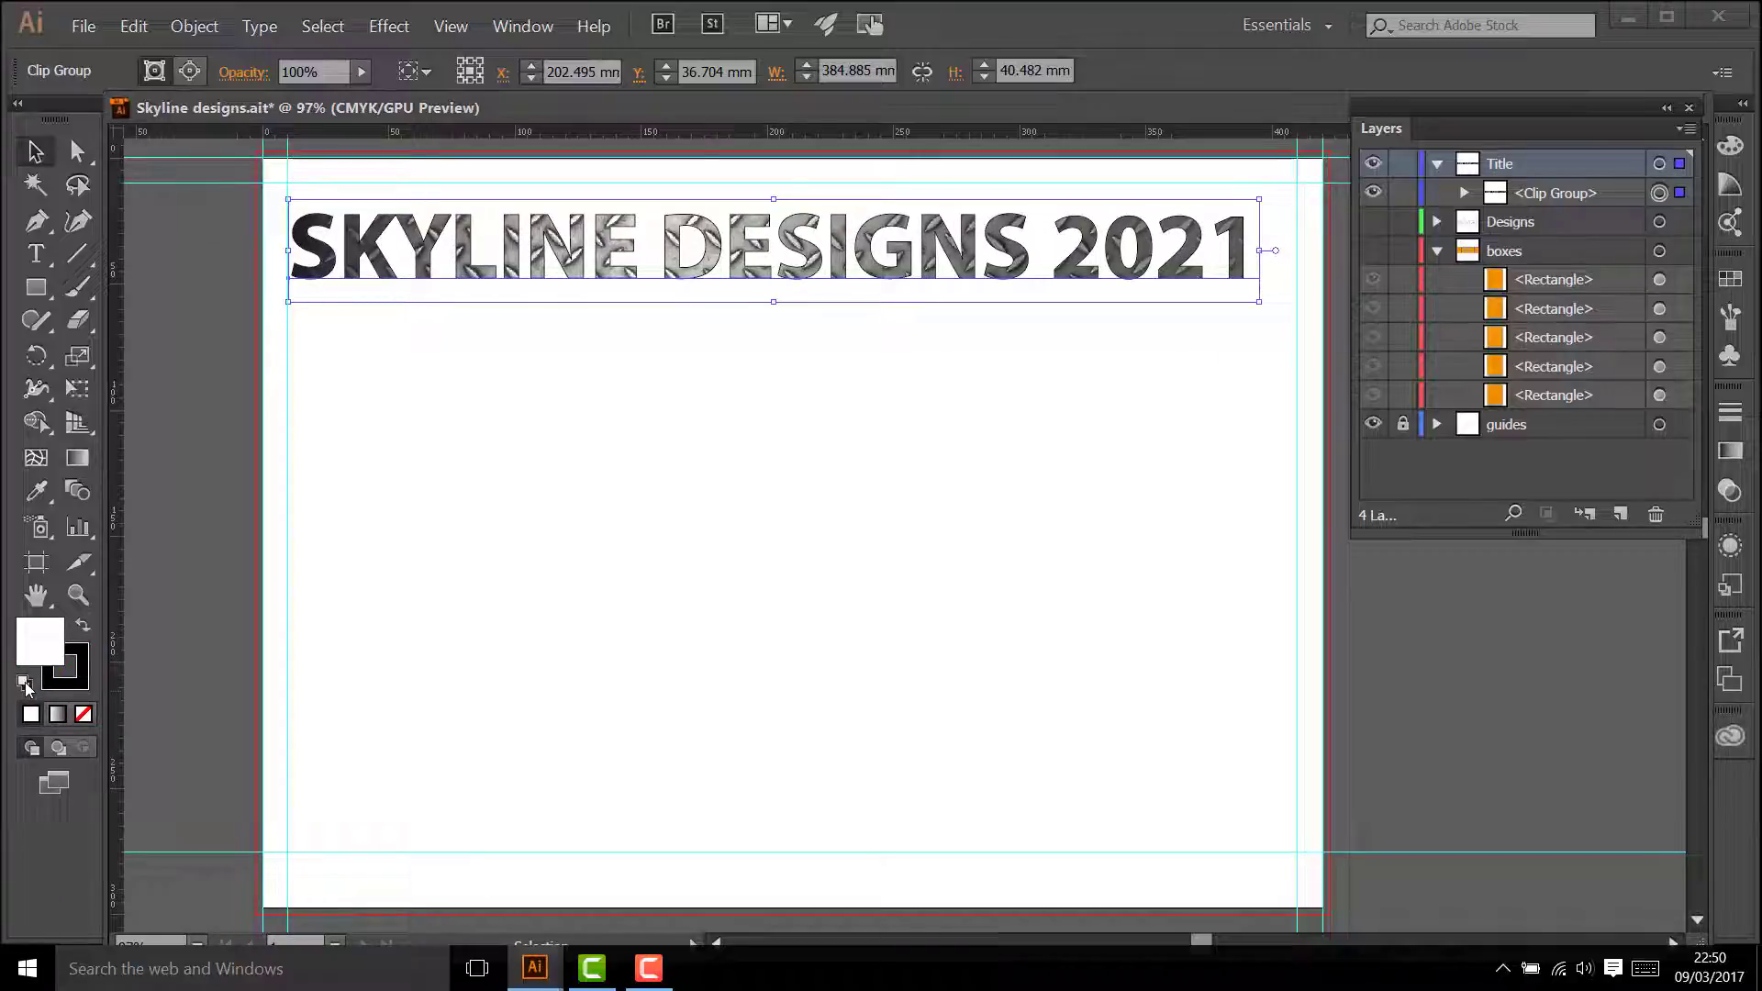
pyautogui.click(1732, 422)
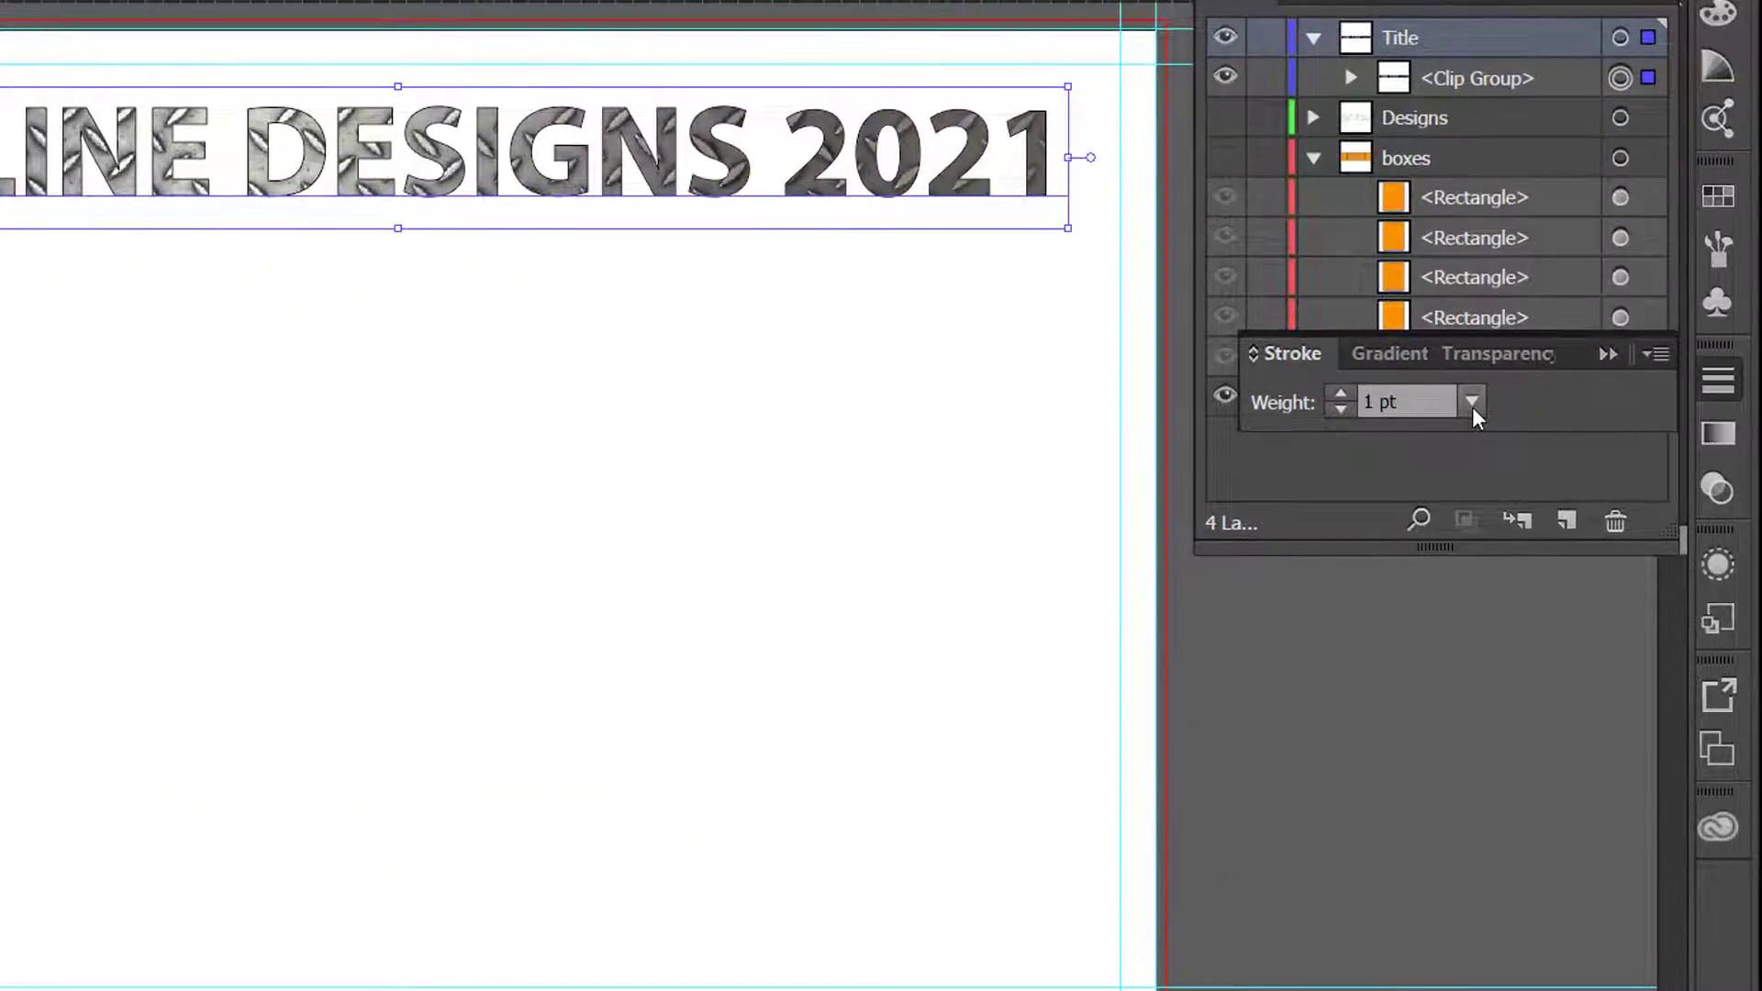
pyautogui.click(1340, 395)
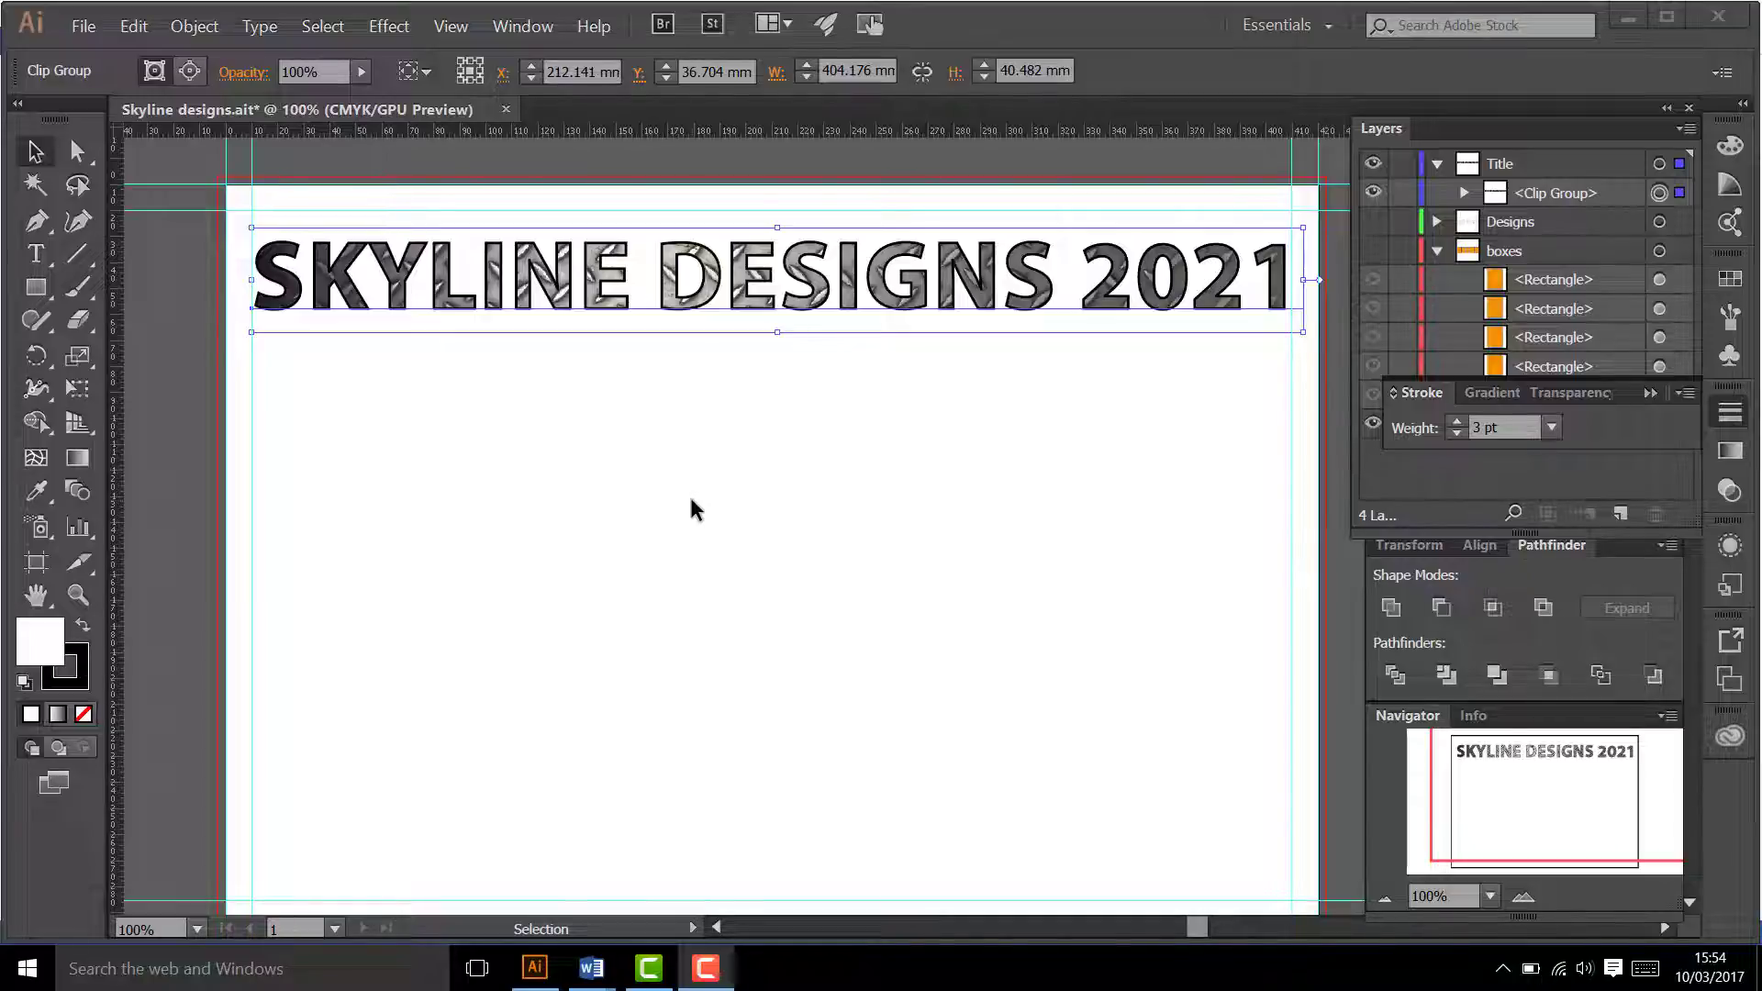
# Step: Select all the text of the SKYLINE DESIGNS 2021 title and set its font family to Arial
pyautogui.click(48, 257)
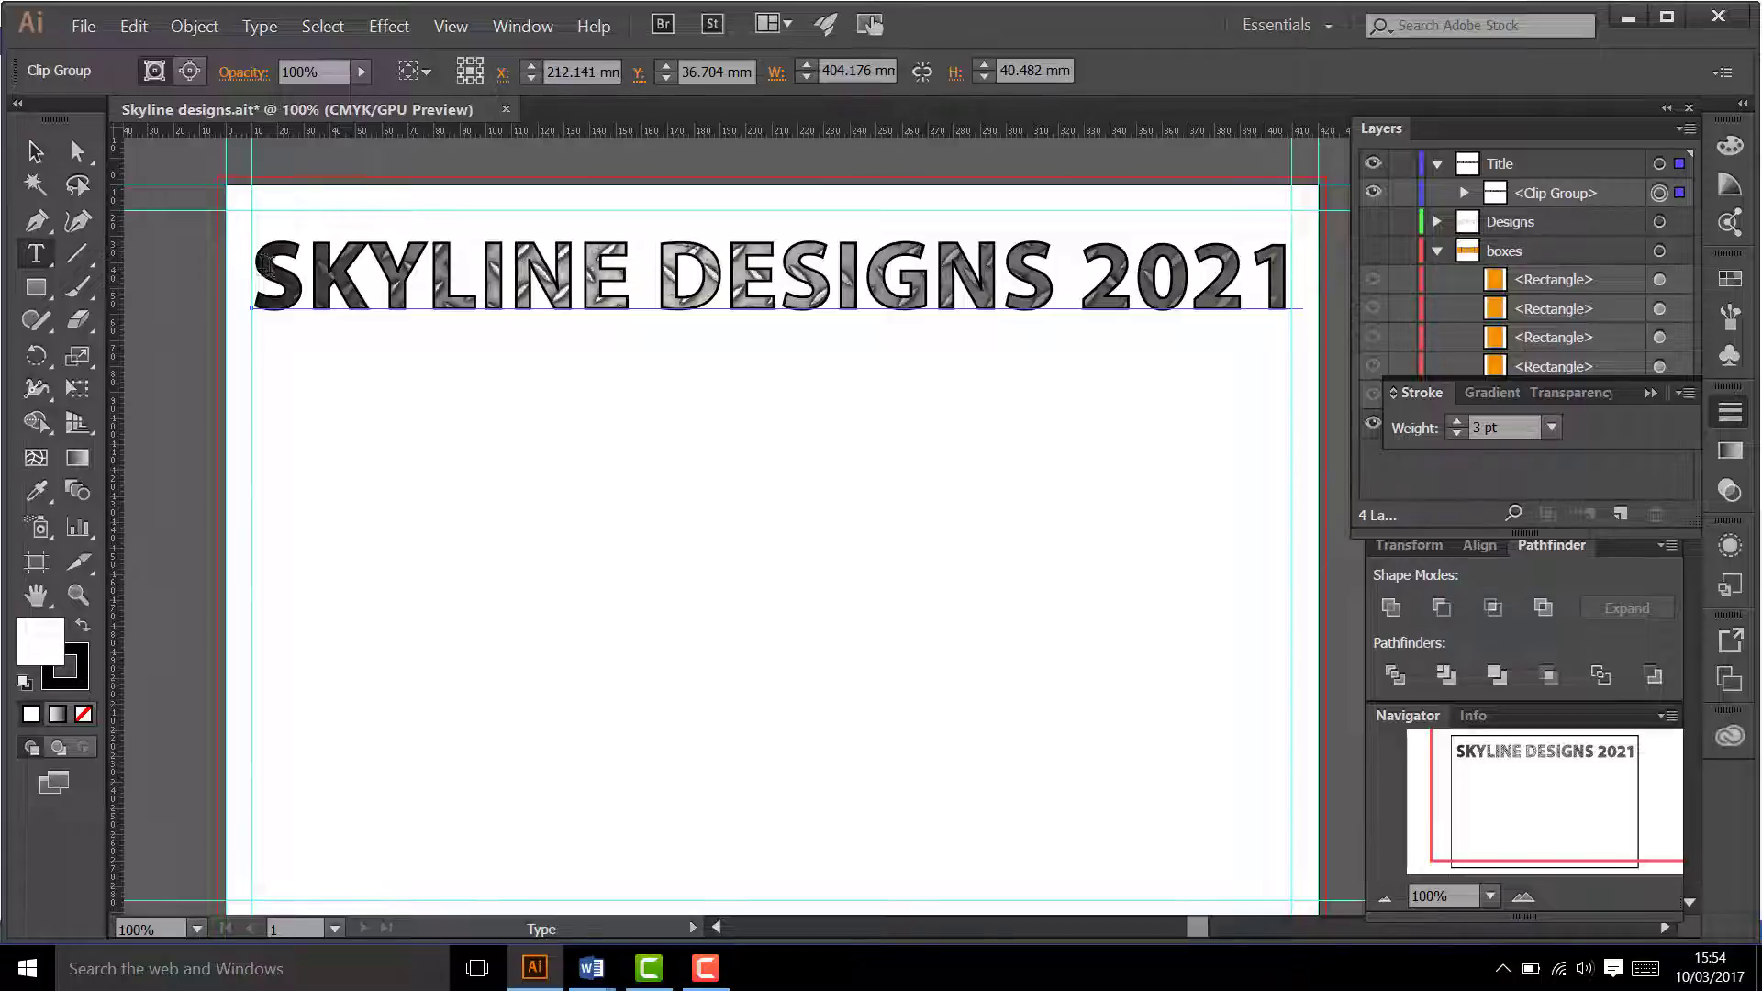
pyautogui.moveTo(264, 266); pyautogui.dragTo(1285, 299)
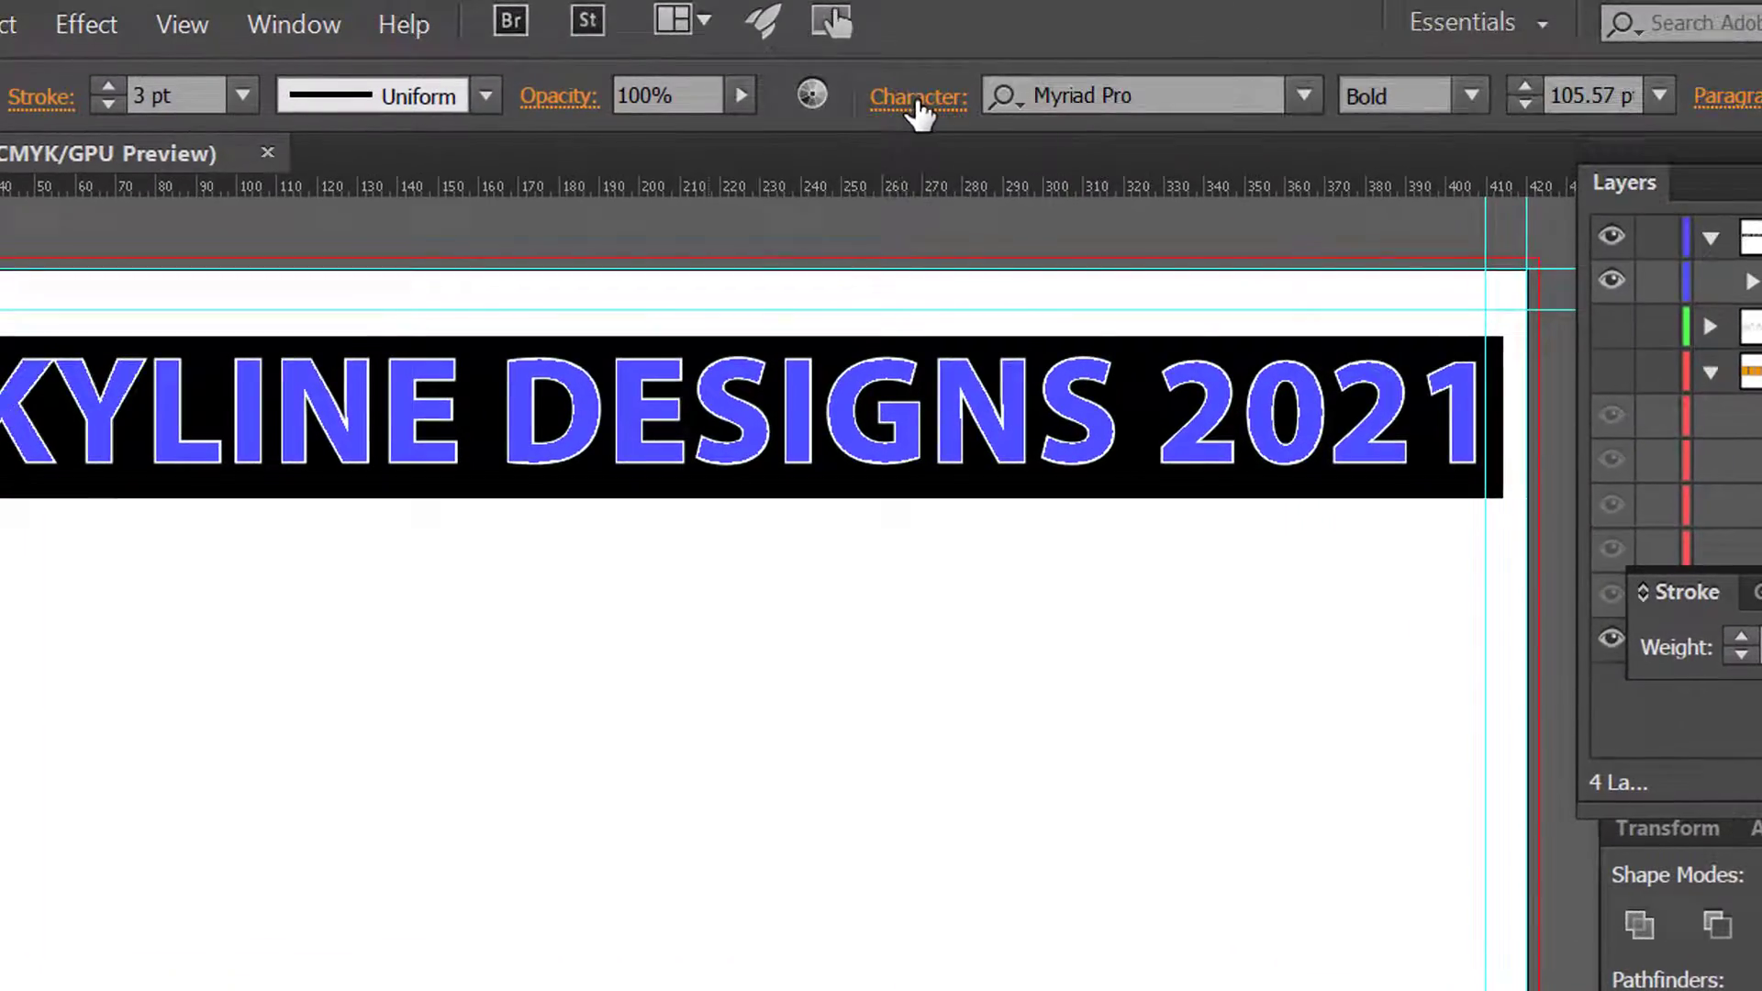
pyautogui.click(918, 101)
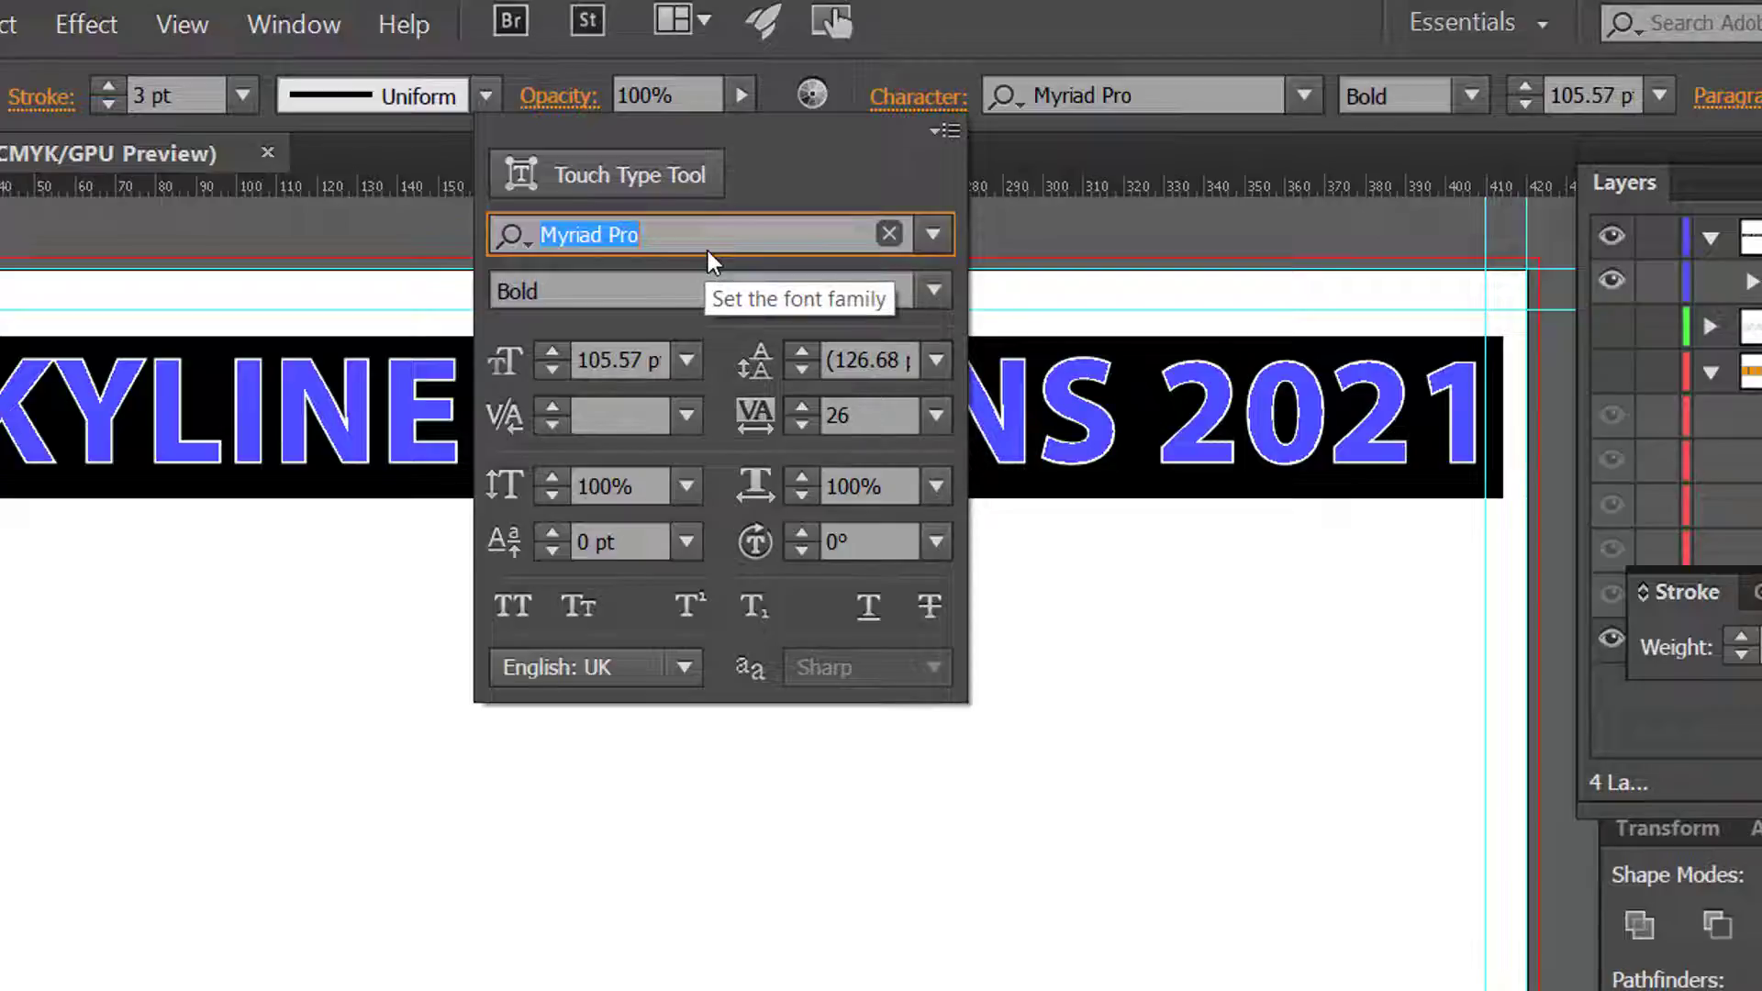
pyautogui.click(931, 235)
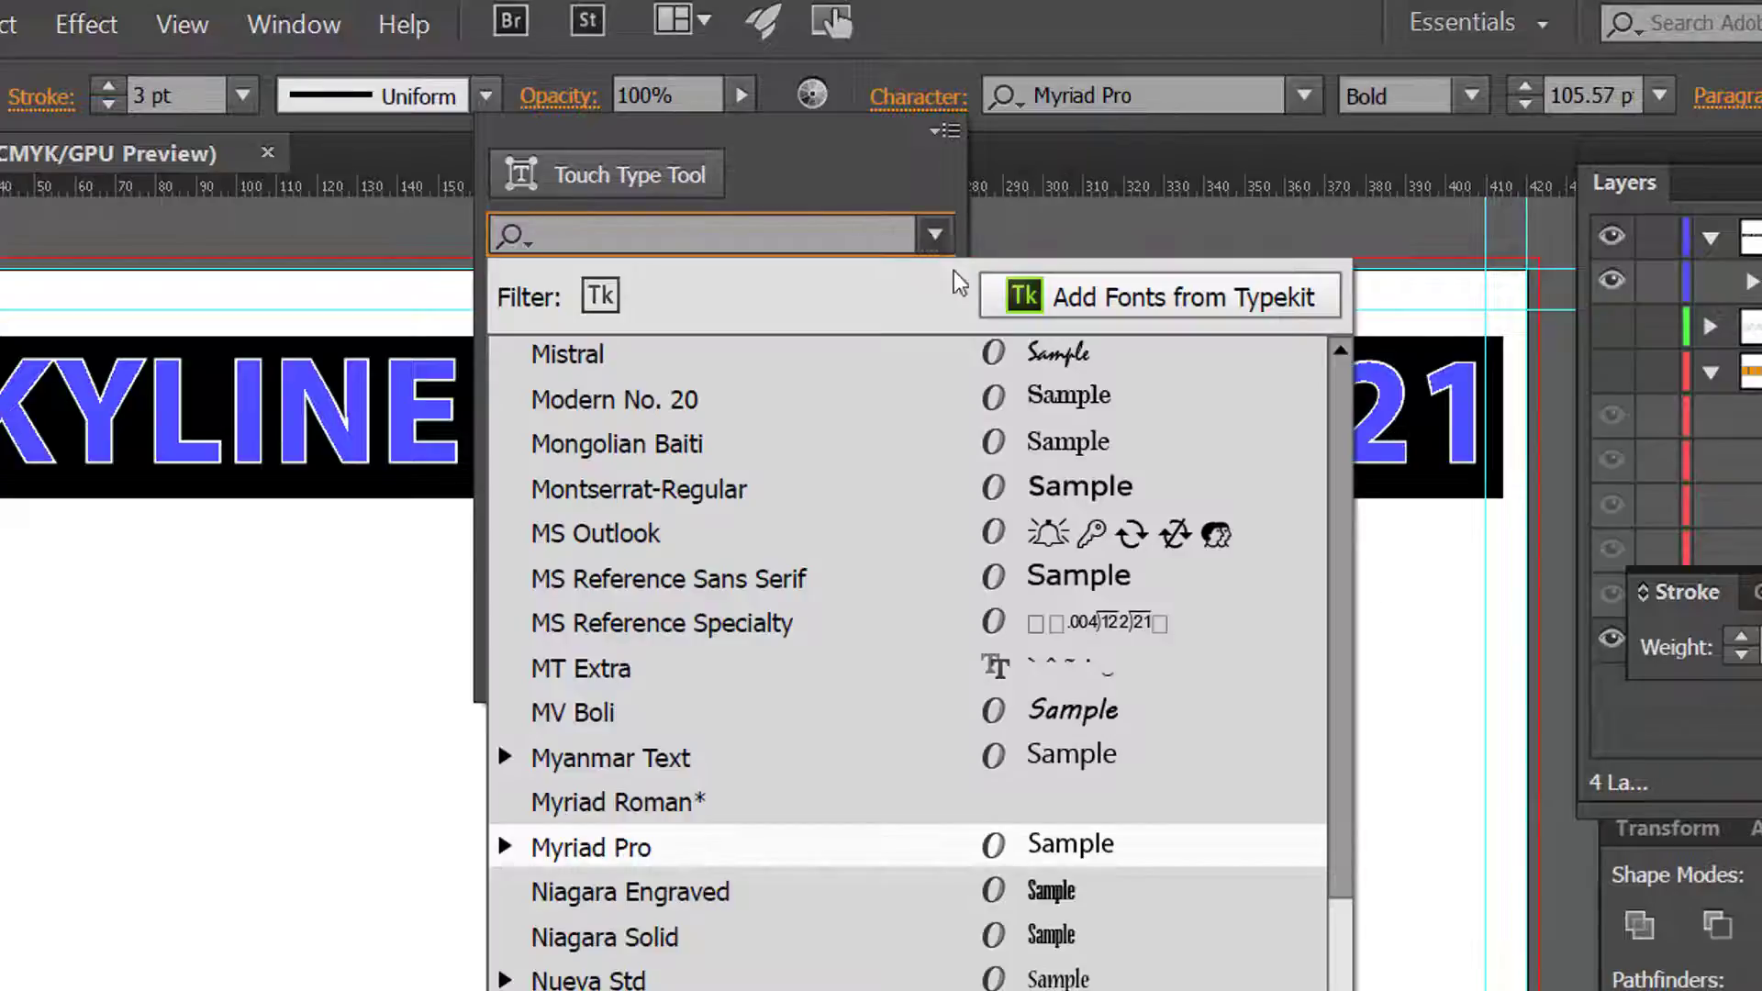
pyautogui.moveTo(1353, 980); pyautogui.dragTo(1320, 441)
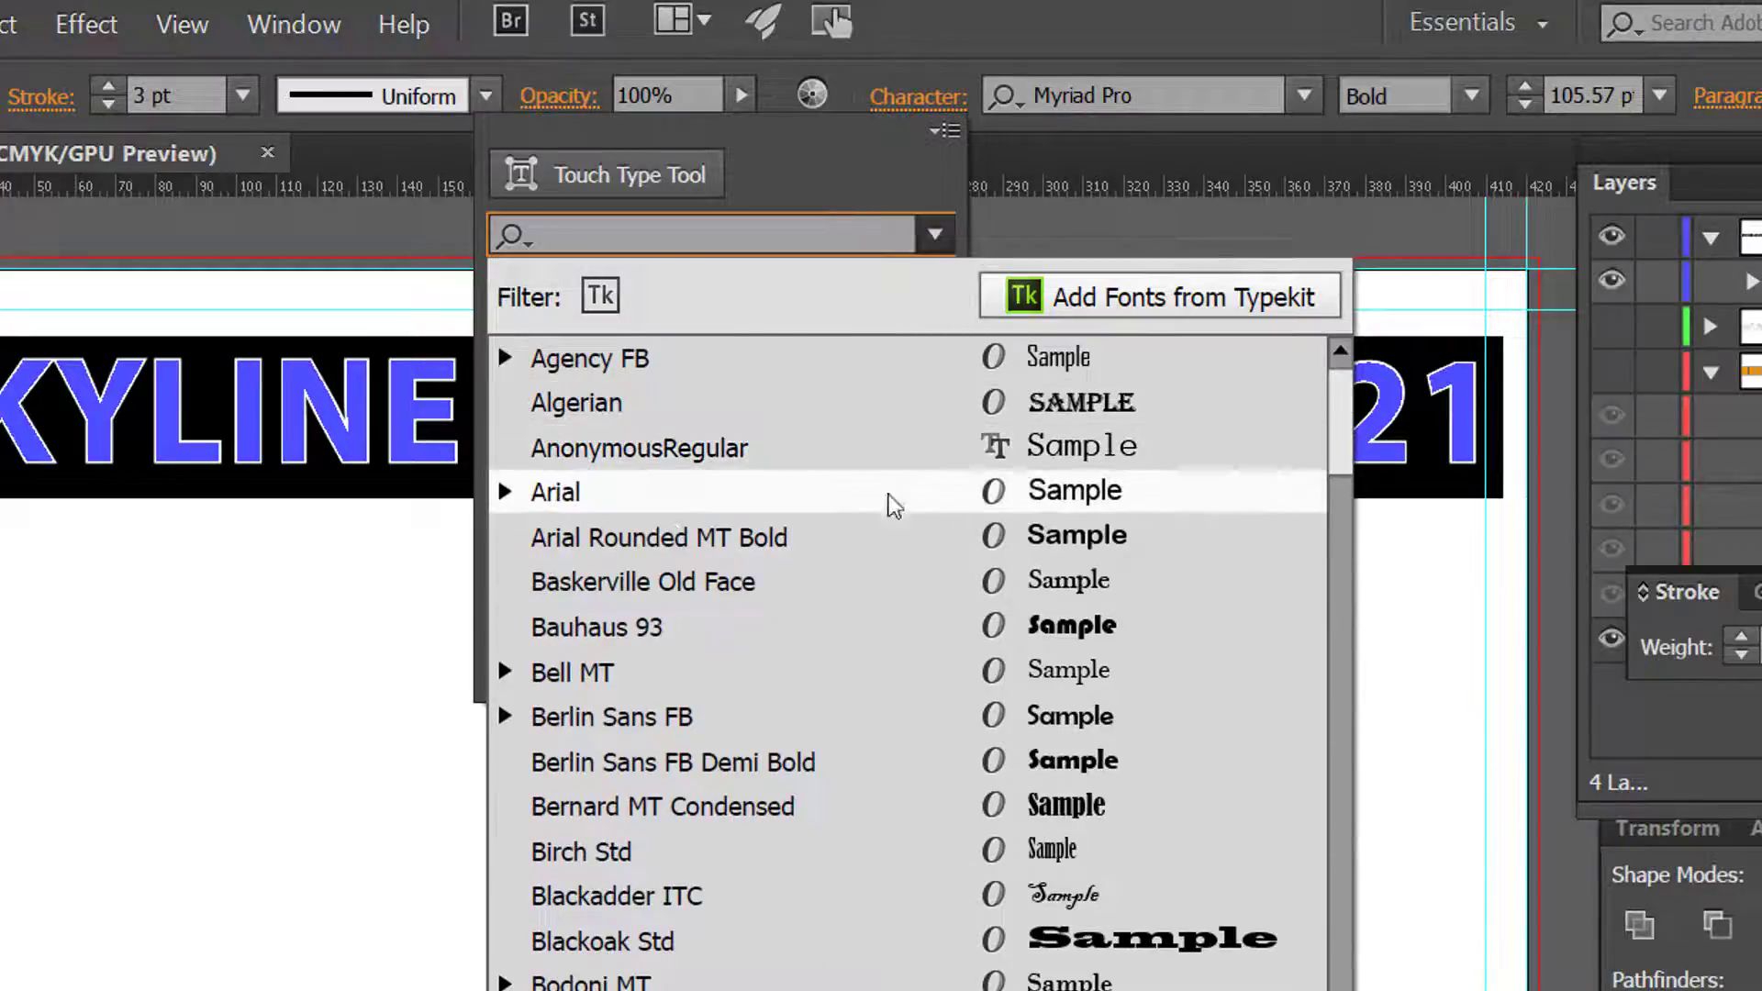
pyautogui.click(569, 491)
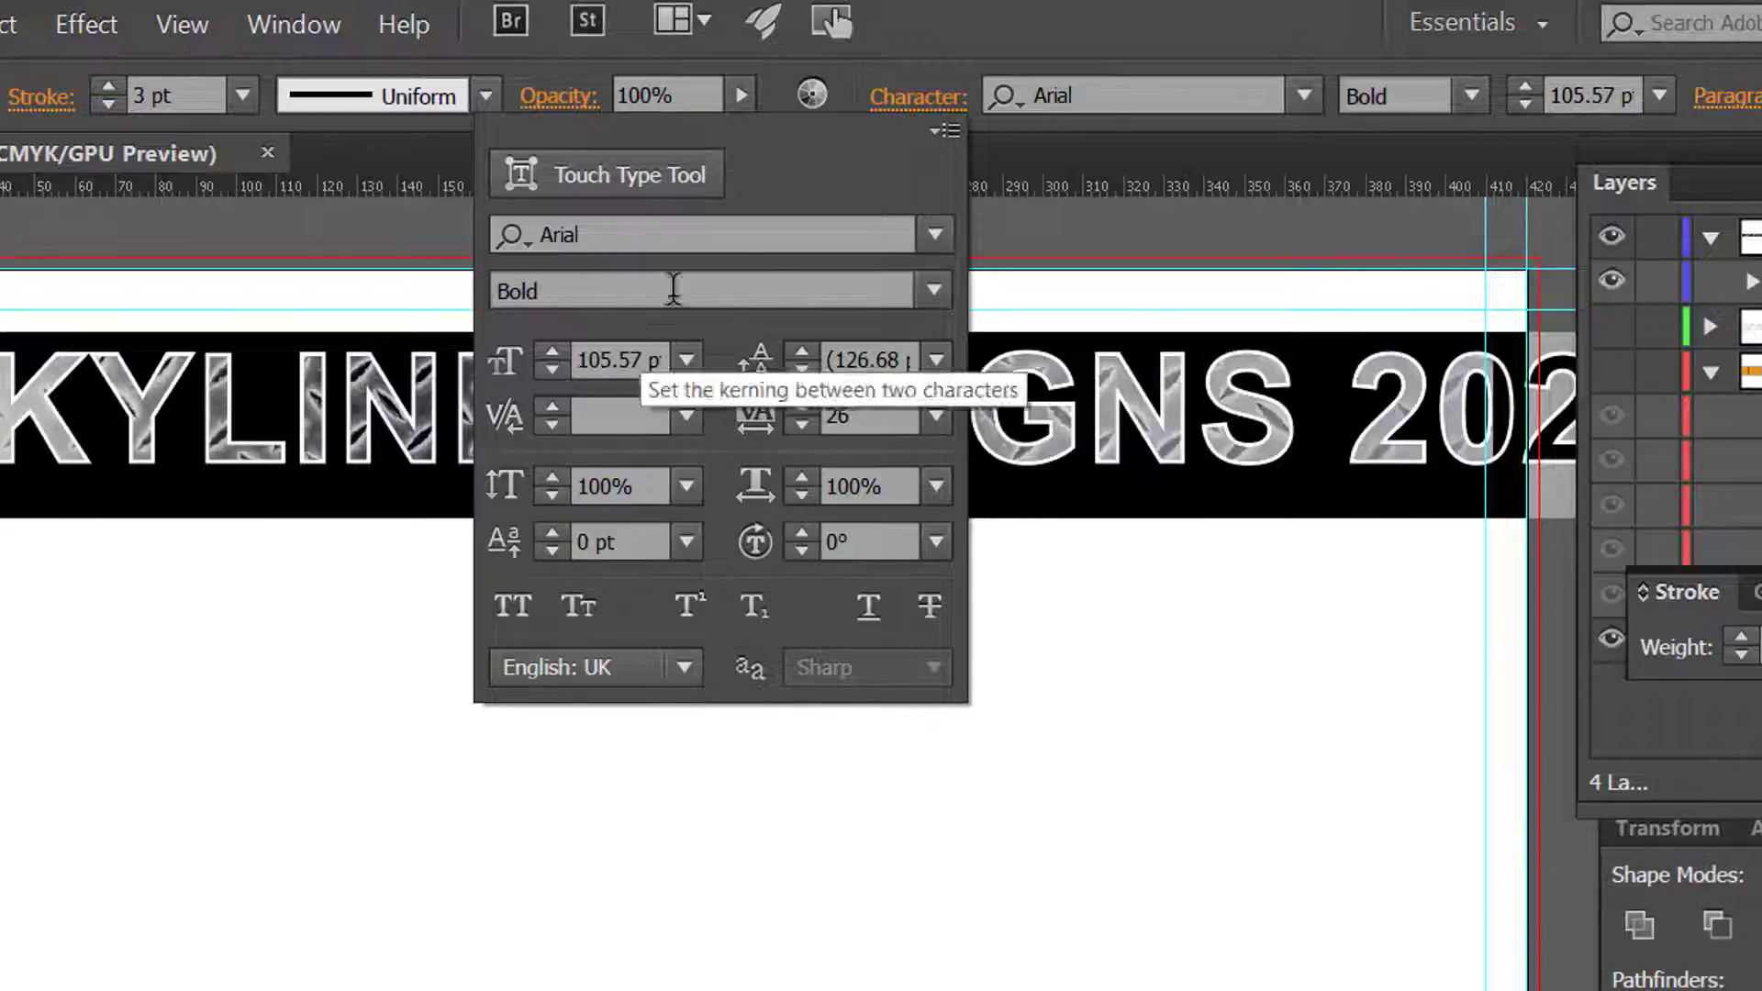
pyautogui.click(935, 302)
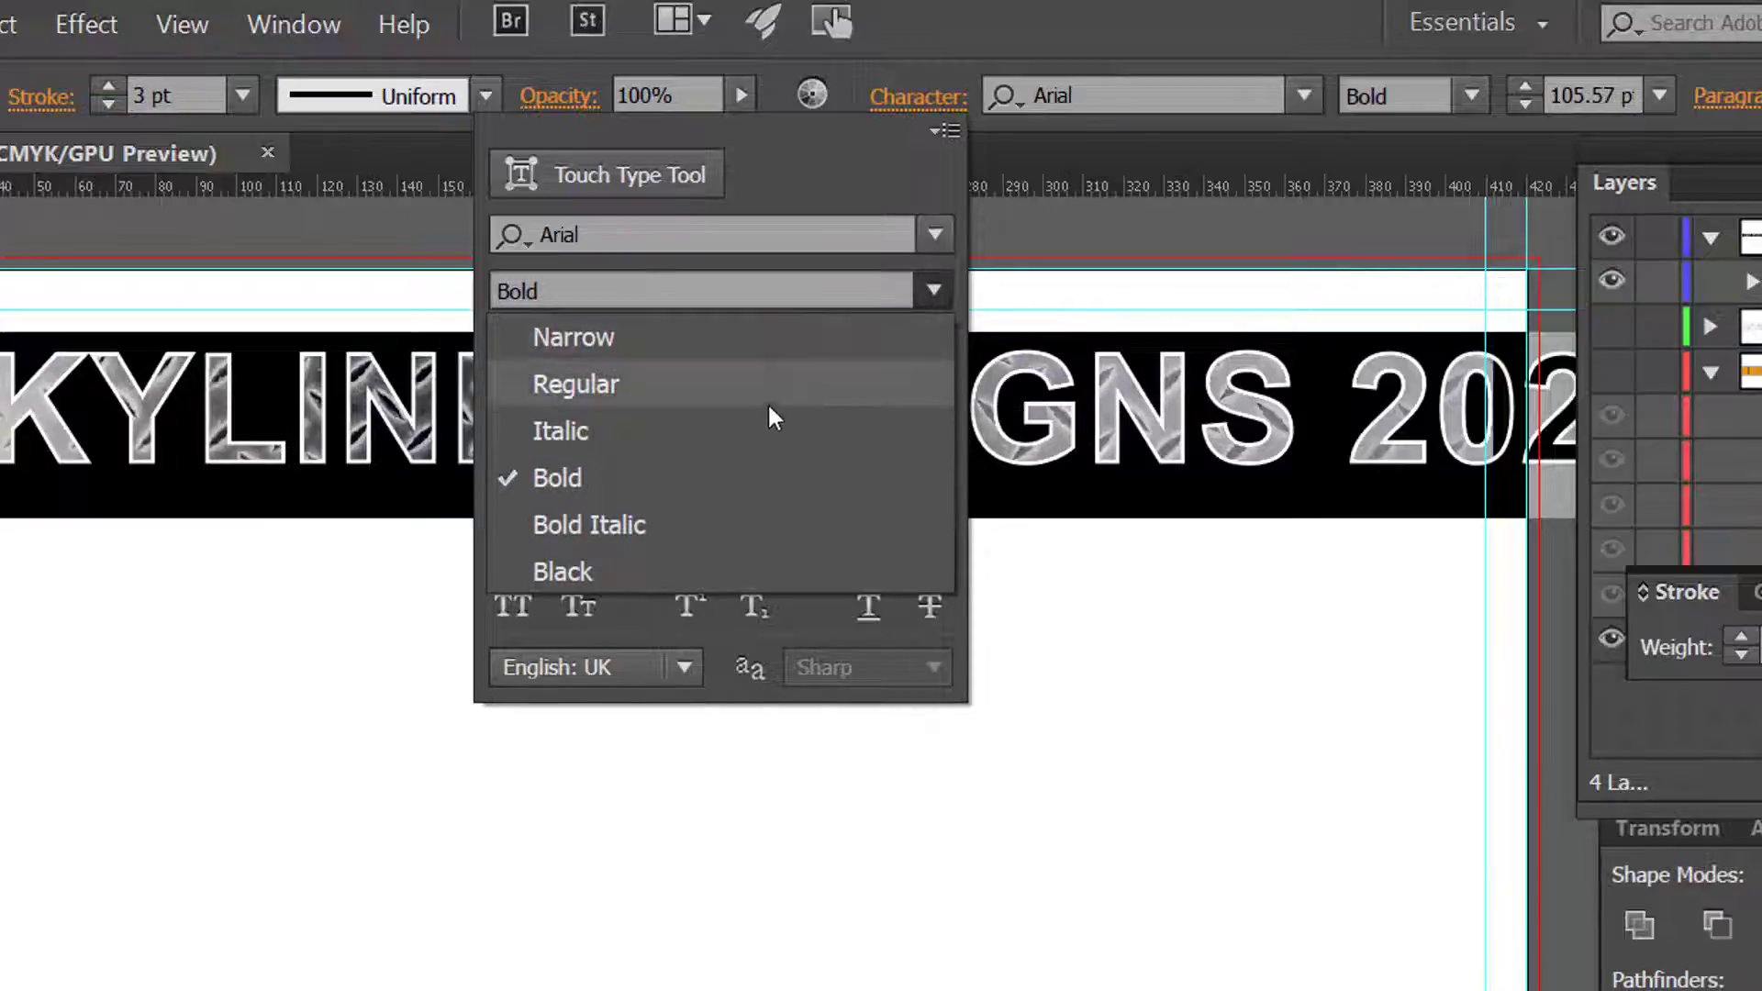
pyautogui.click(801, 289)
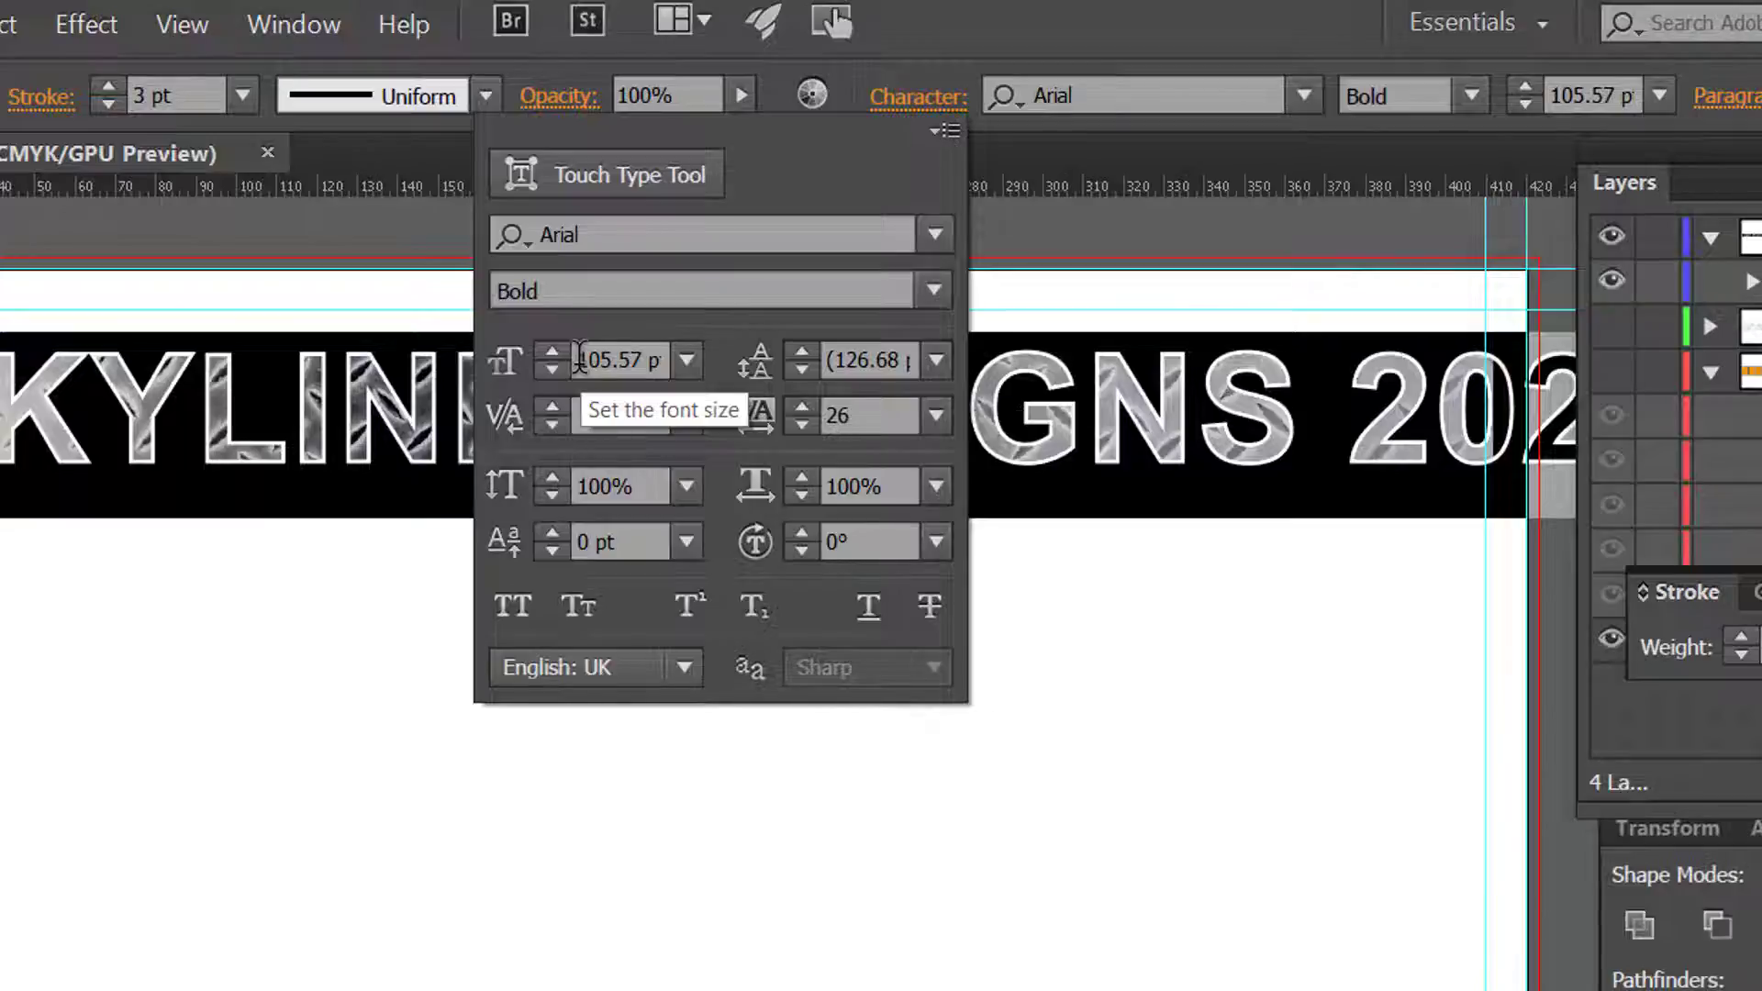
# Step: Set the font size of the selected title text to 100 pt
pyautogui.moveTo(580, 359); pyautogui.dragTo(643, 360)
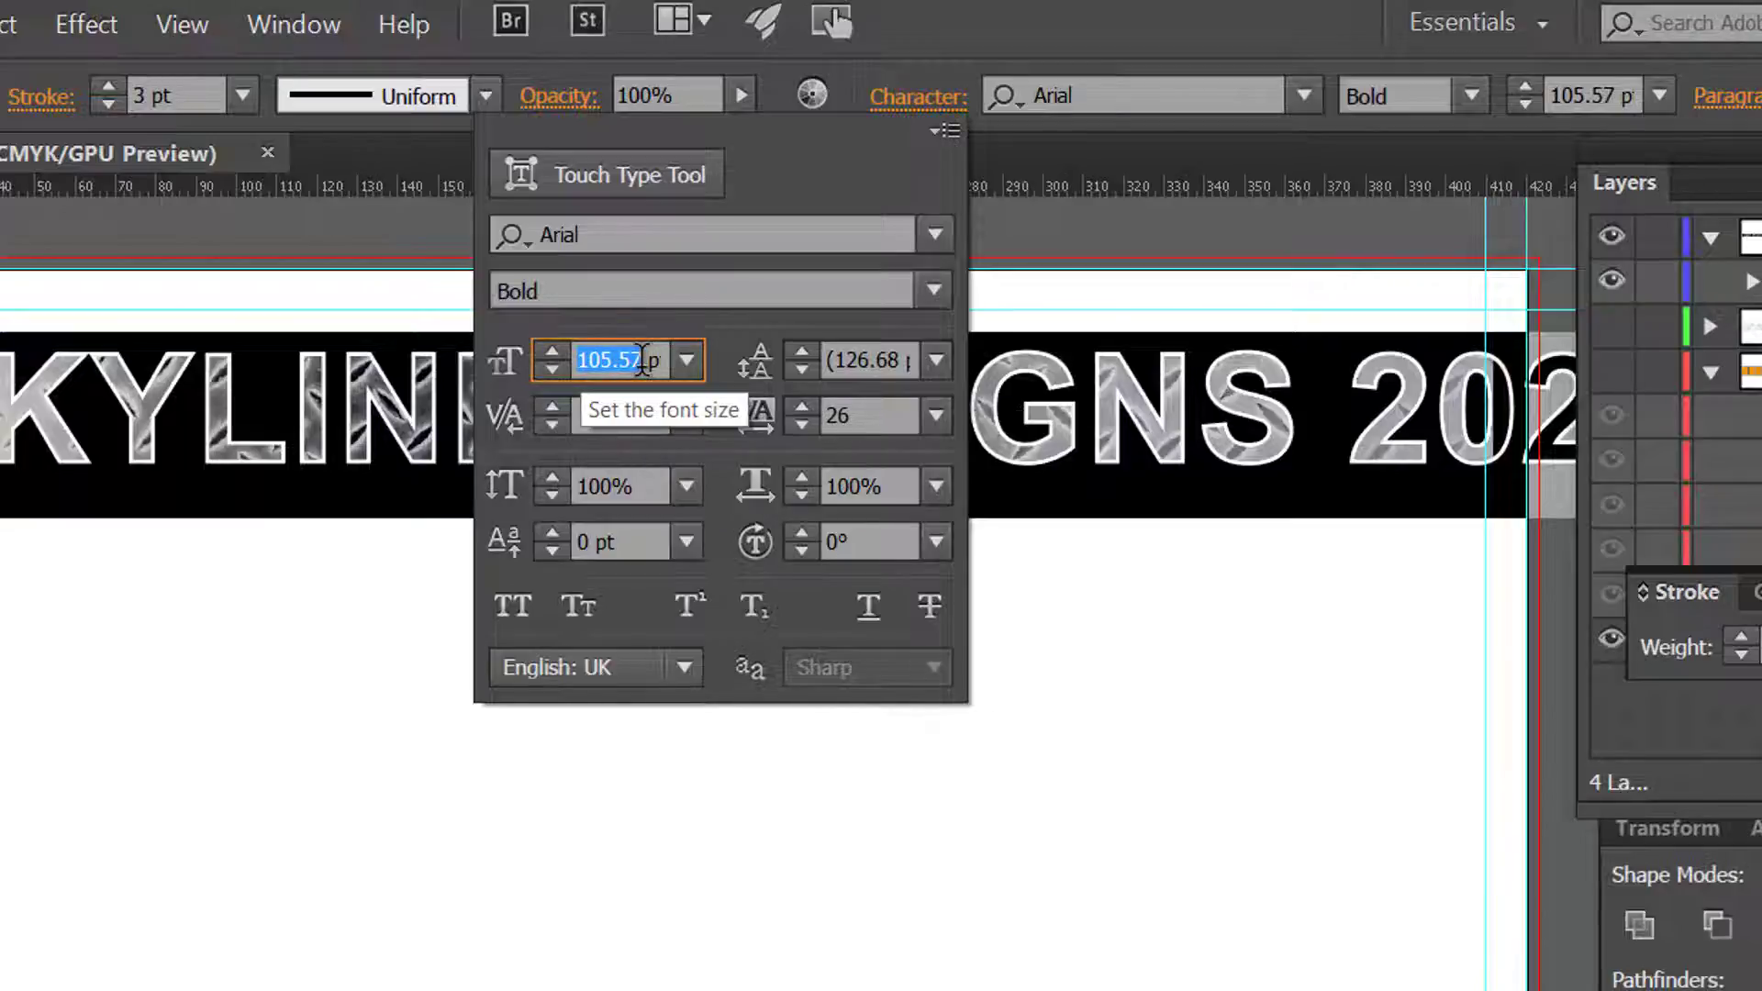
pyautogui.write('100')
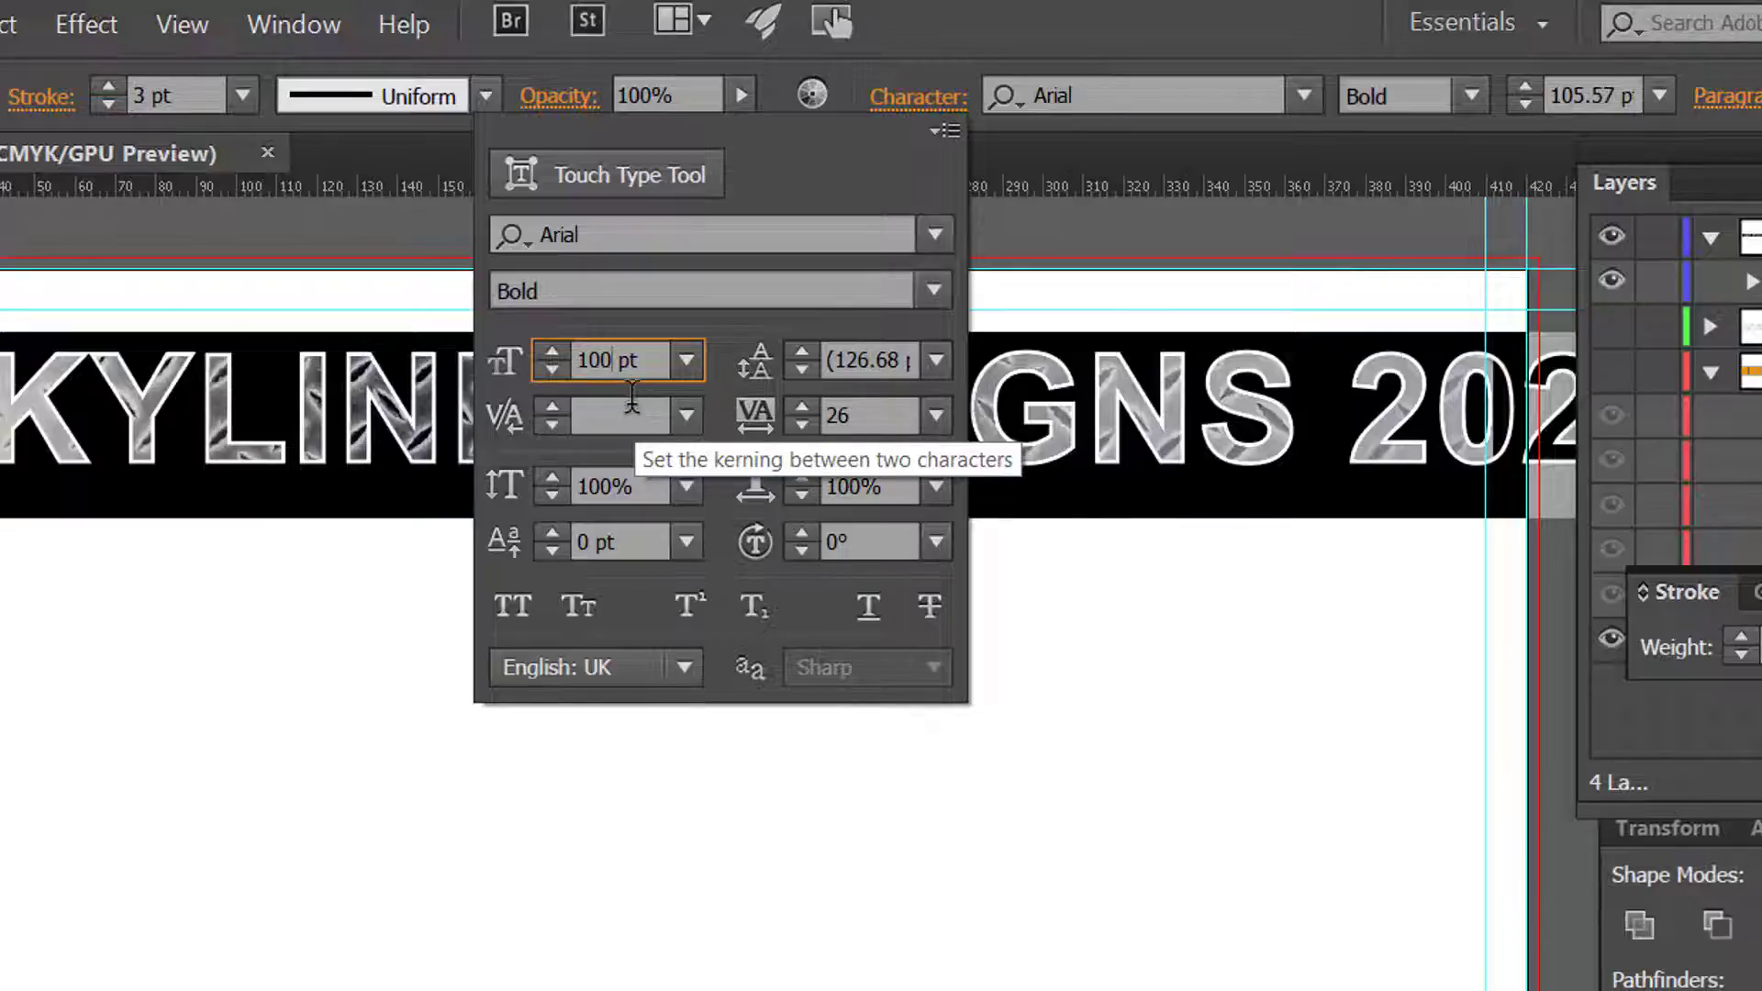
pyautogui.press('Return')
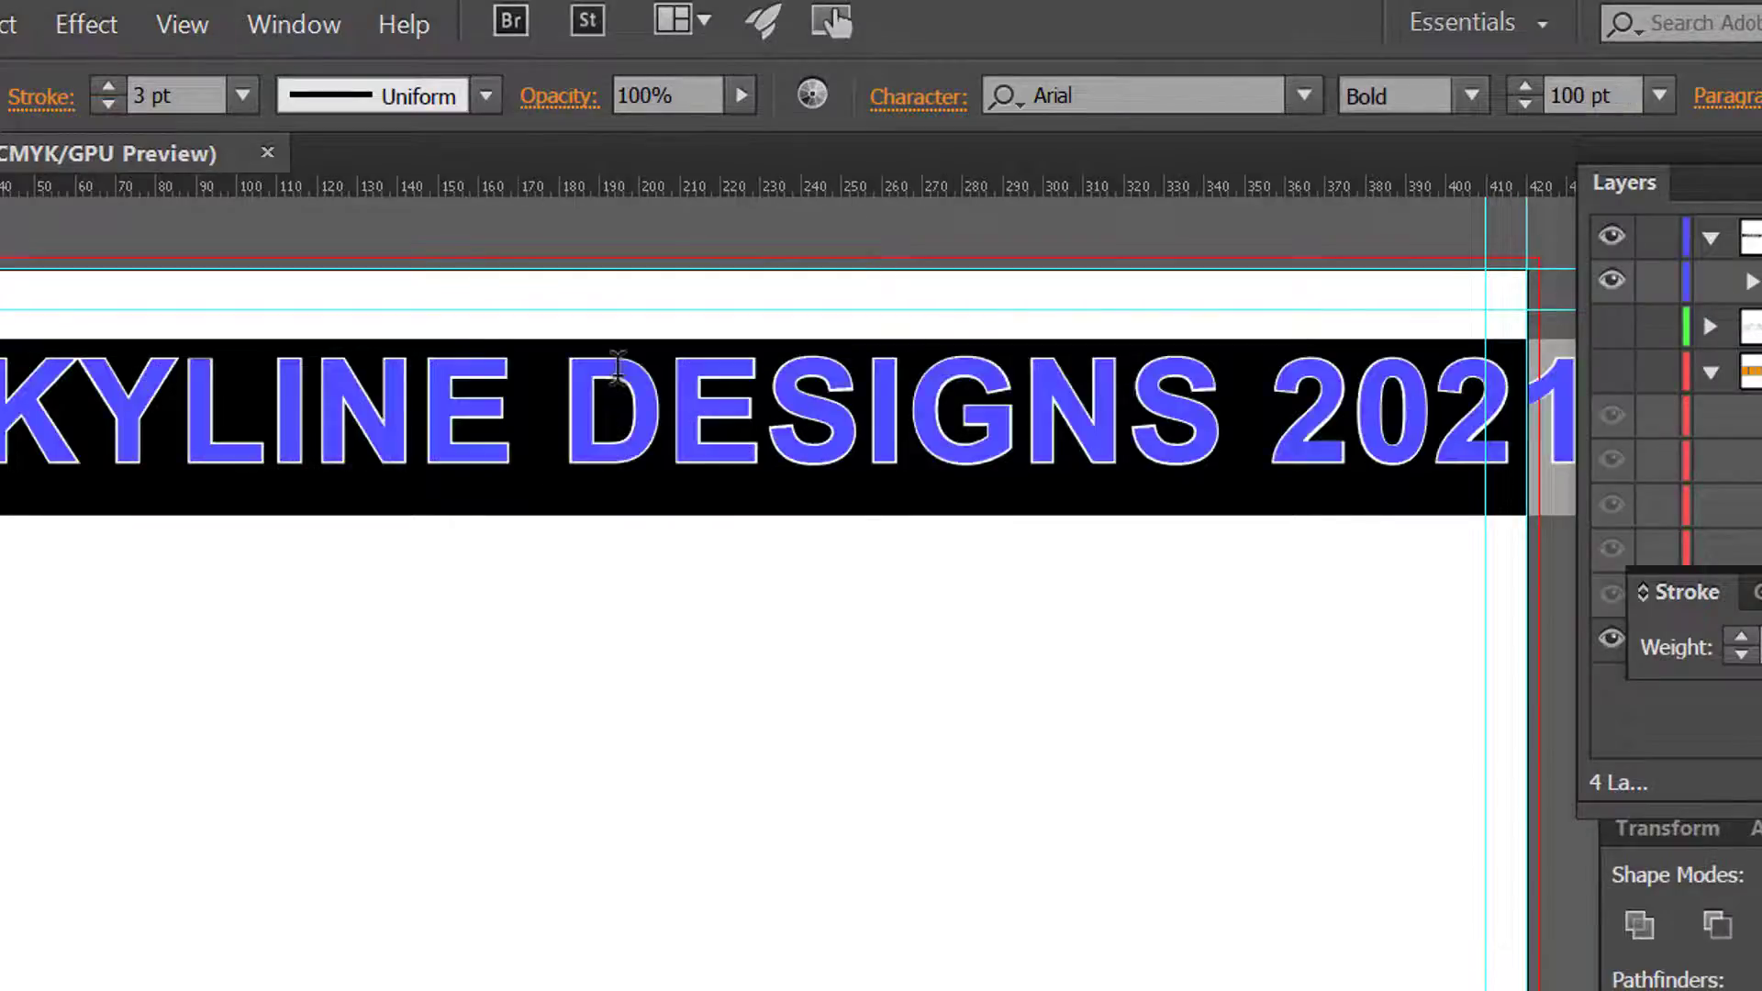
# Step: Increase the tracking of the whole selected title to 46
pyautogui.click(889, 96)
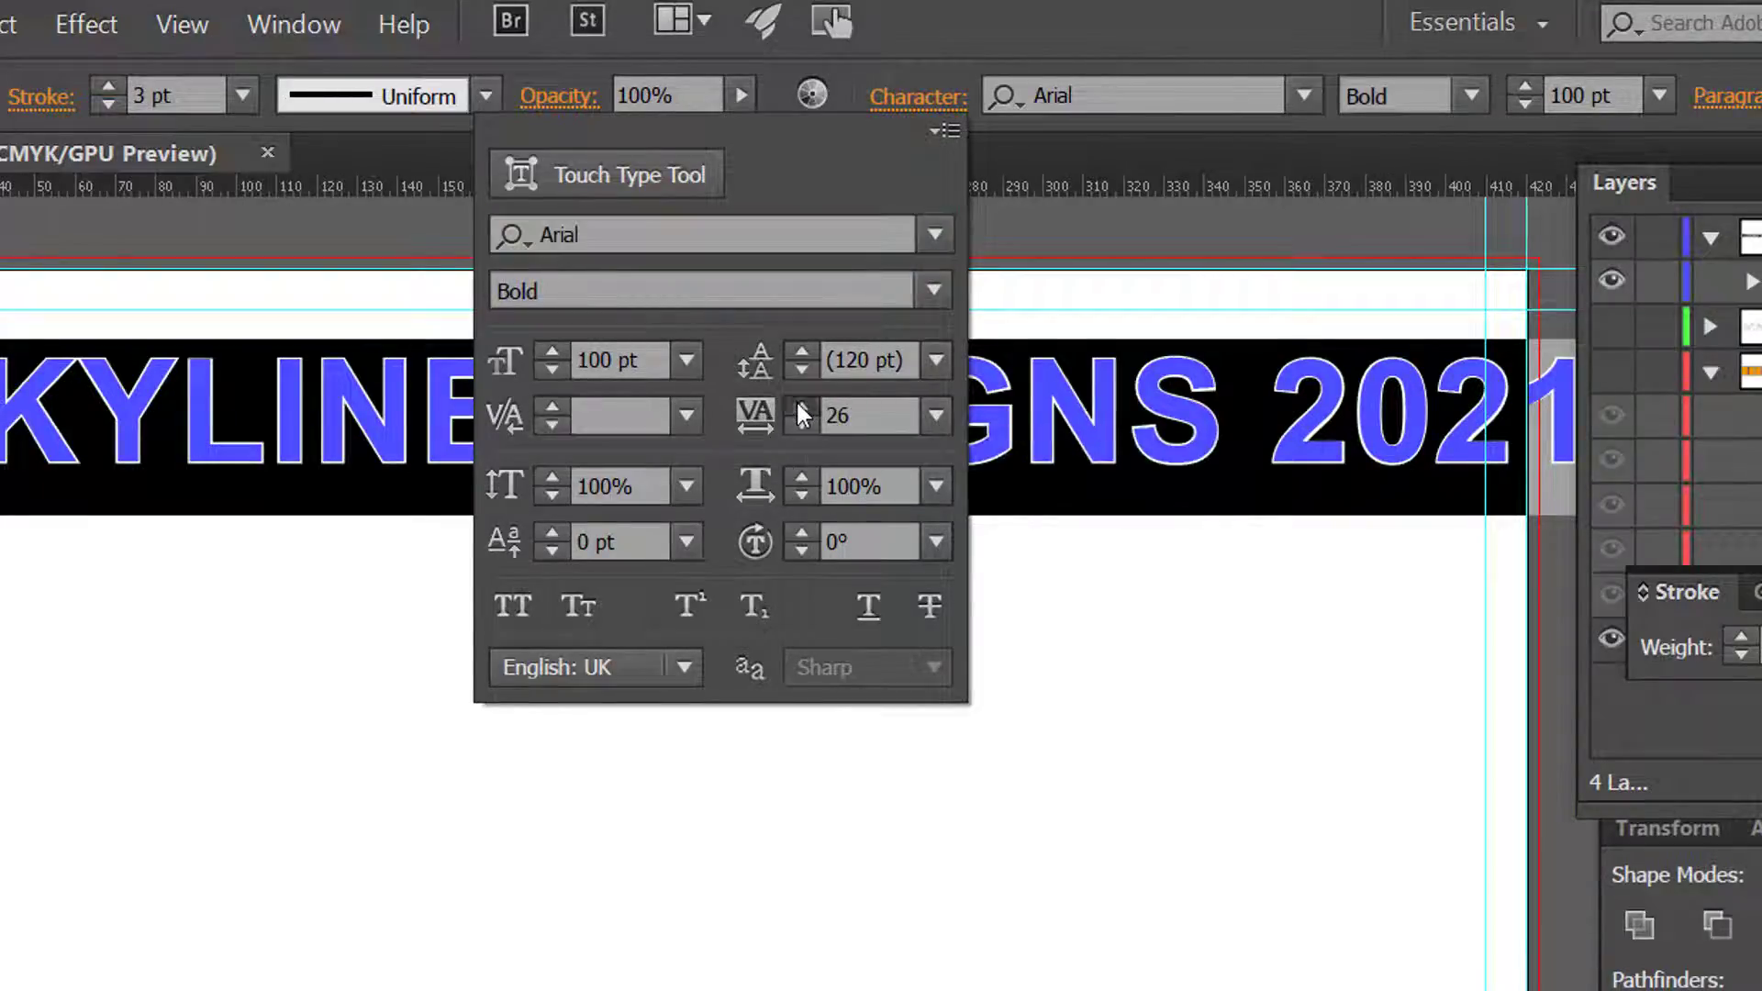
pyautogui.click(796, 400)
pyautogui.click(795, 401)
pyautogui.click(796, 402)
pyautogui.click(797, 402)
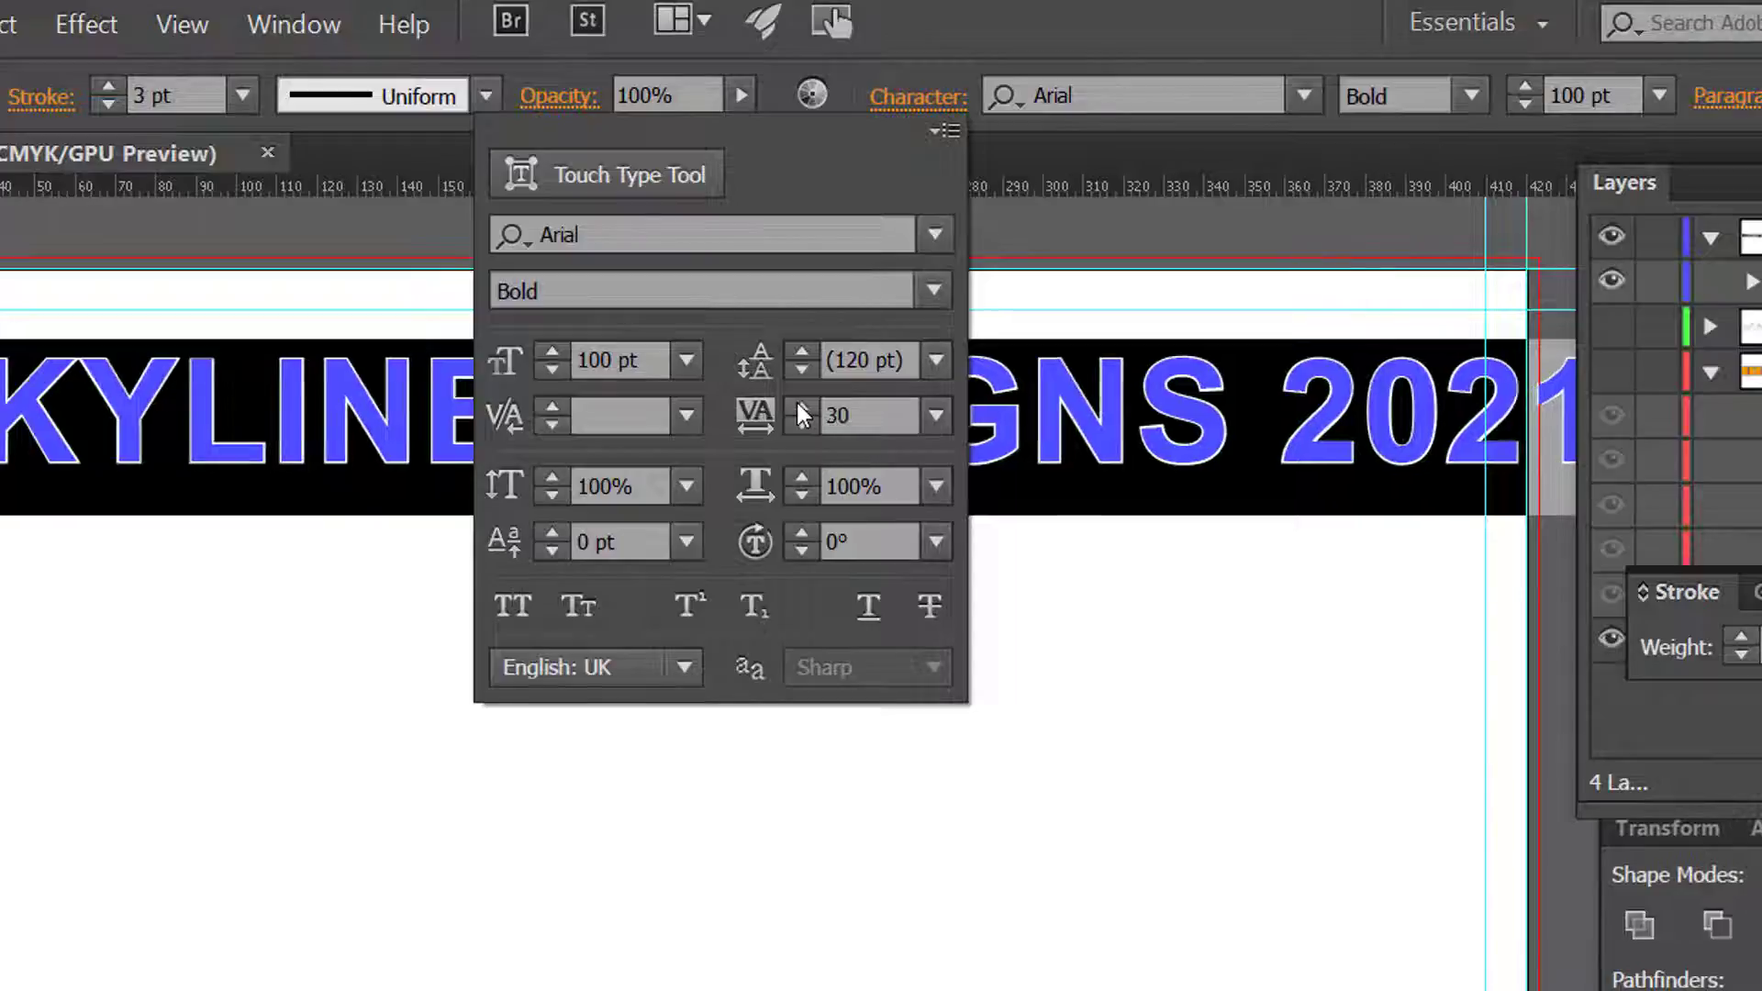
pyautogui.click(796, 399)
pyautogui.click(796, 400)
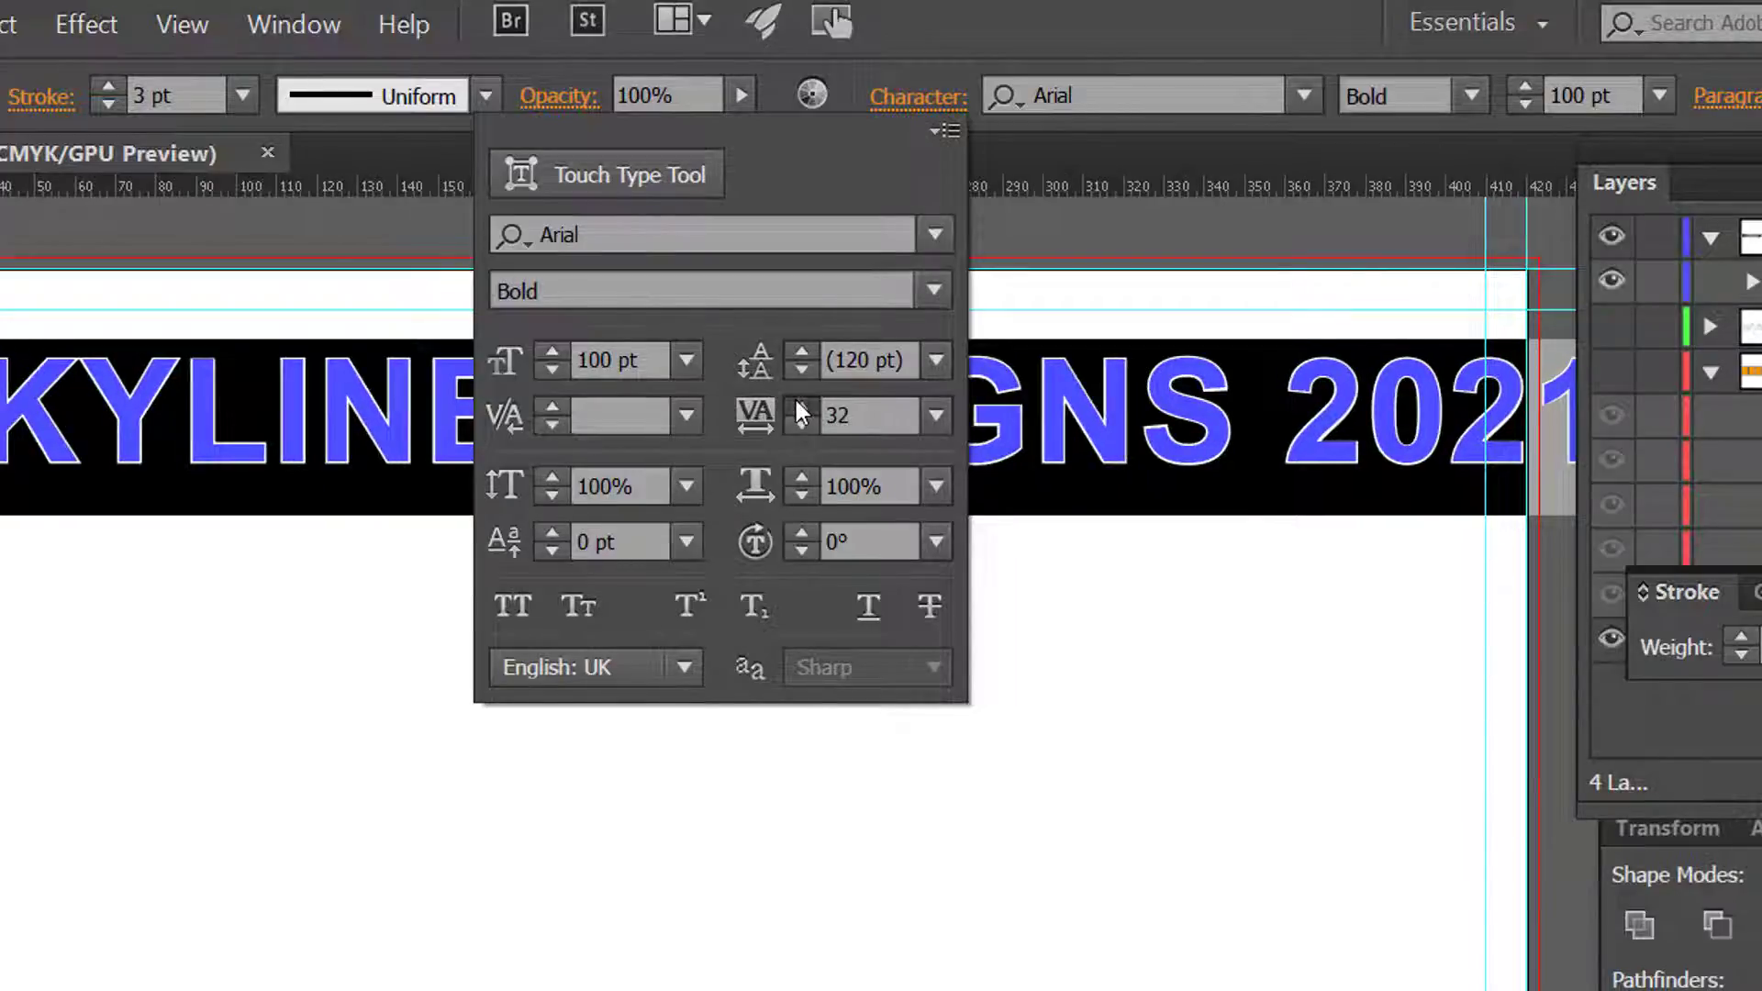
pyautogui.click(796, 400)
pyautogui.click(795, 400)
pyautogui.click(795, 401)
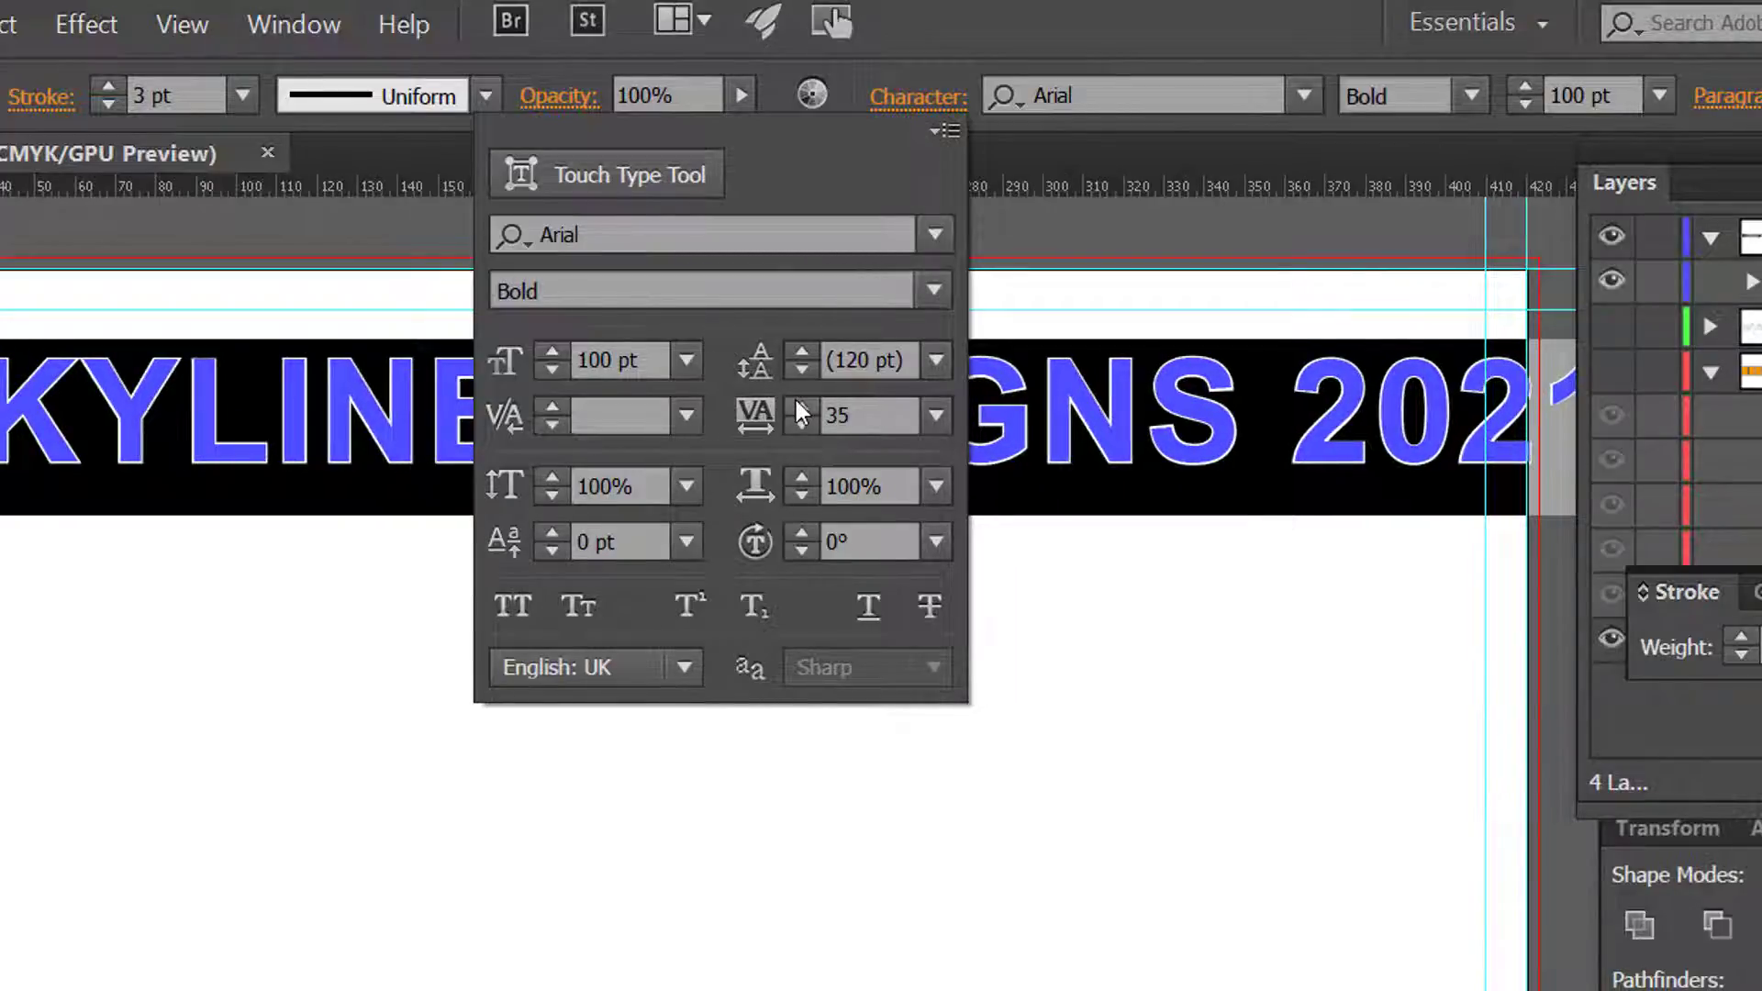
pyautogui.click(796, 400)
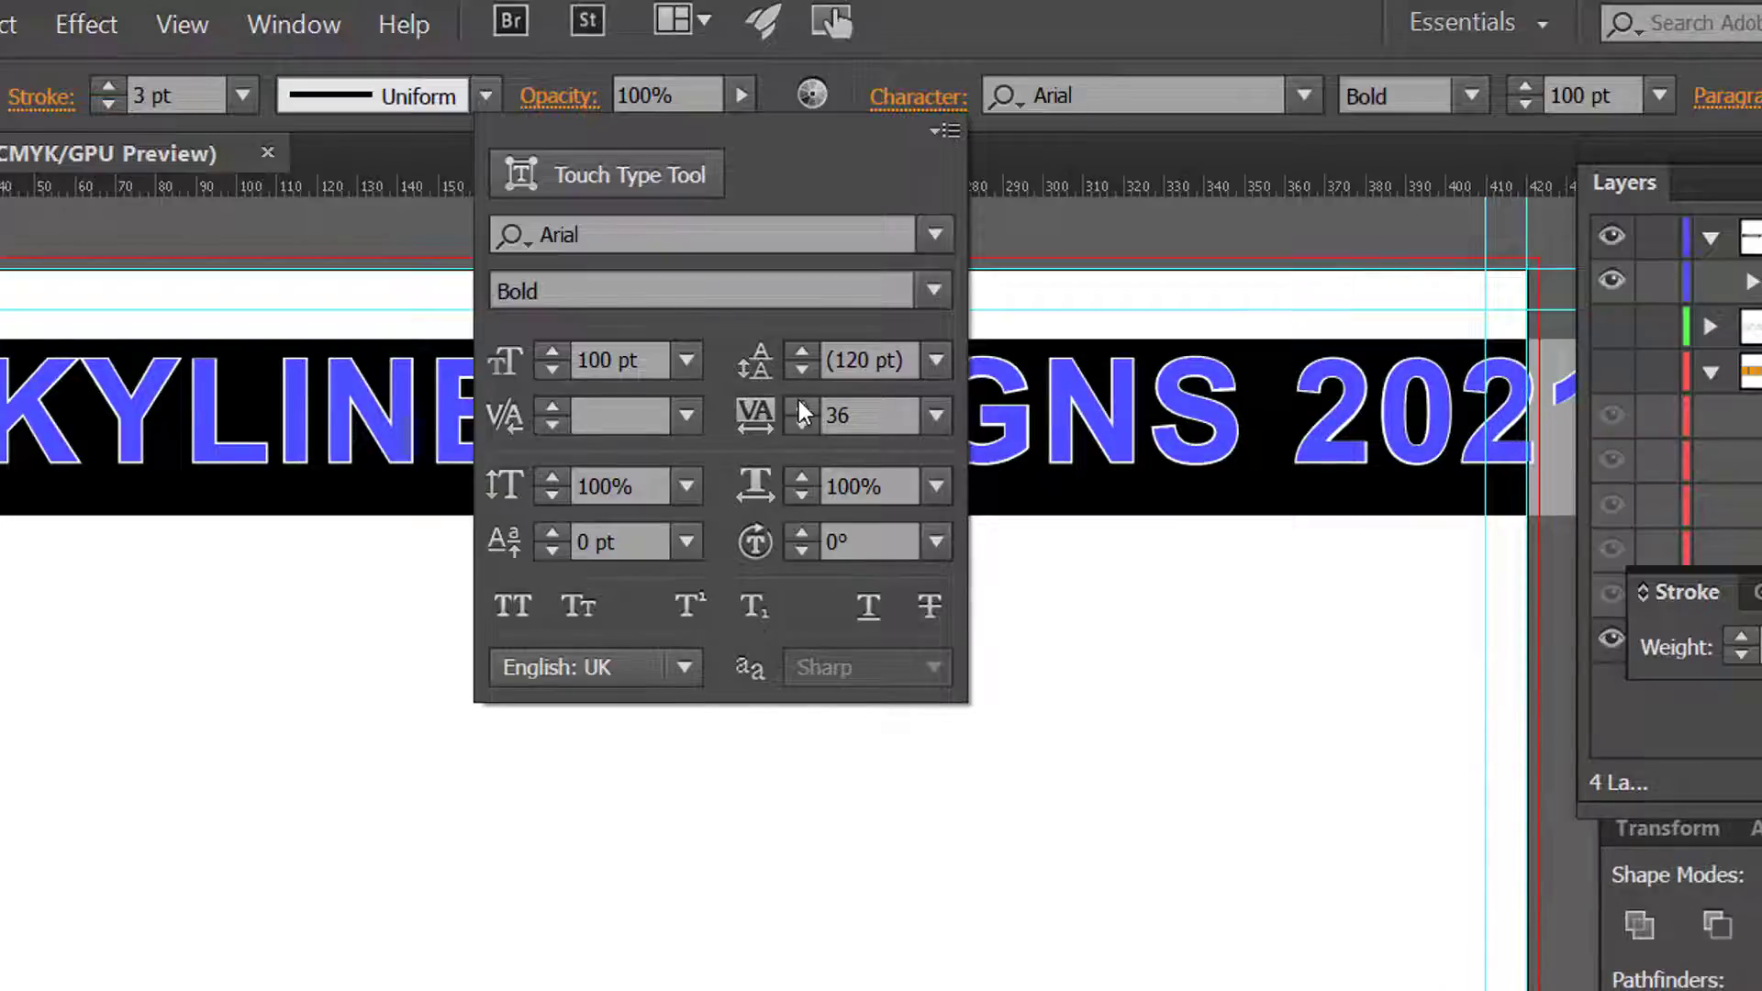
pyautogui.click(798, 403)
pyautogui.click(798, 400)
pyautogui.click(799, 400)
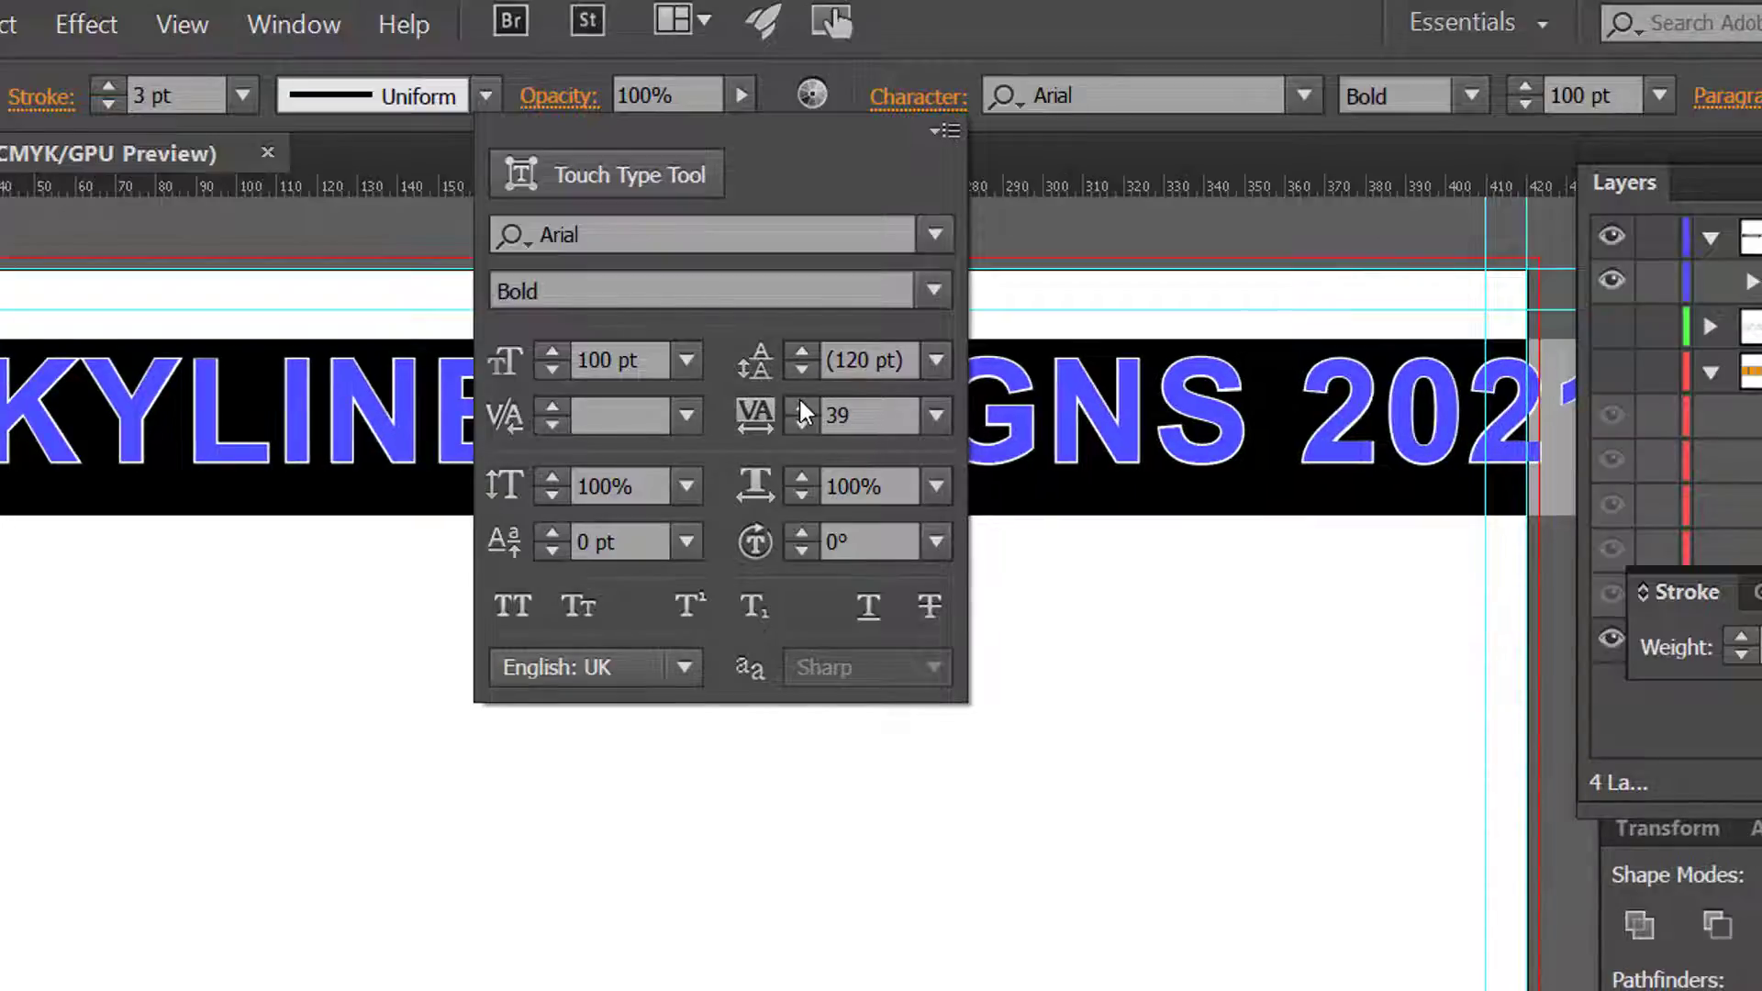
pyautogui.click(800, 402)
pyautogui.click(801, 405)
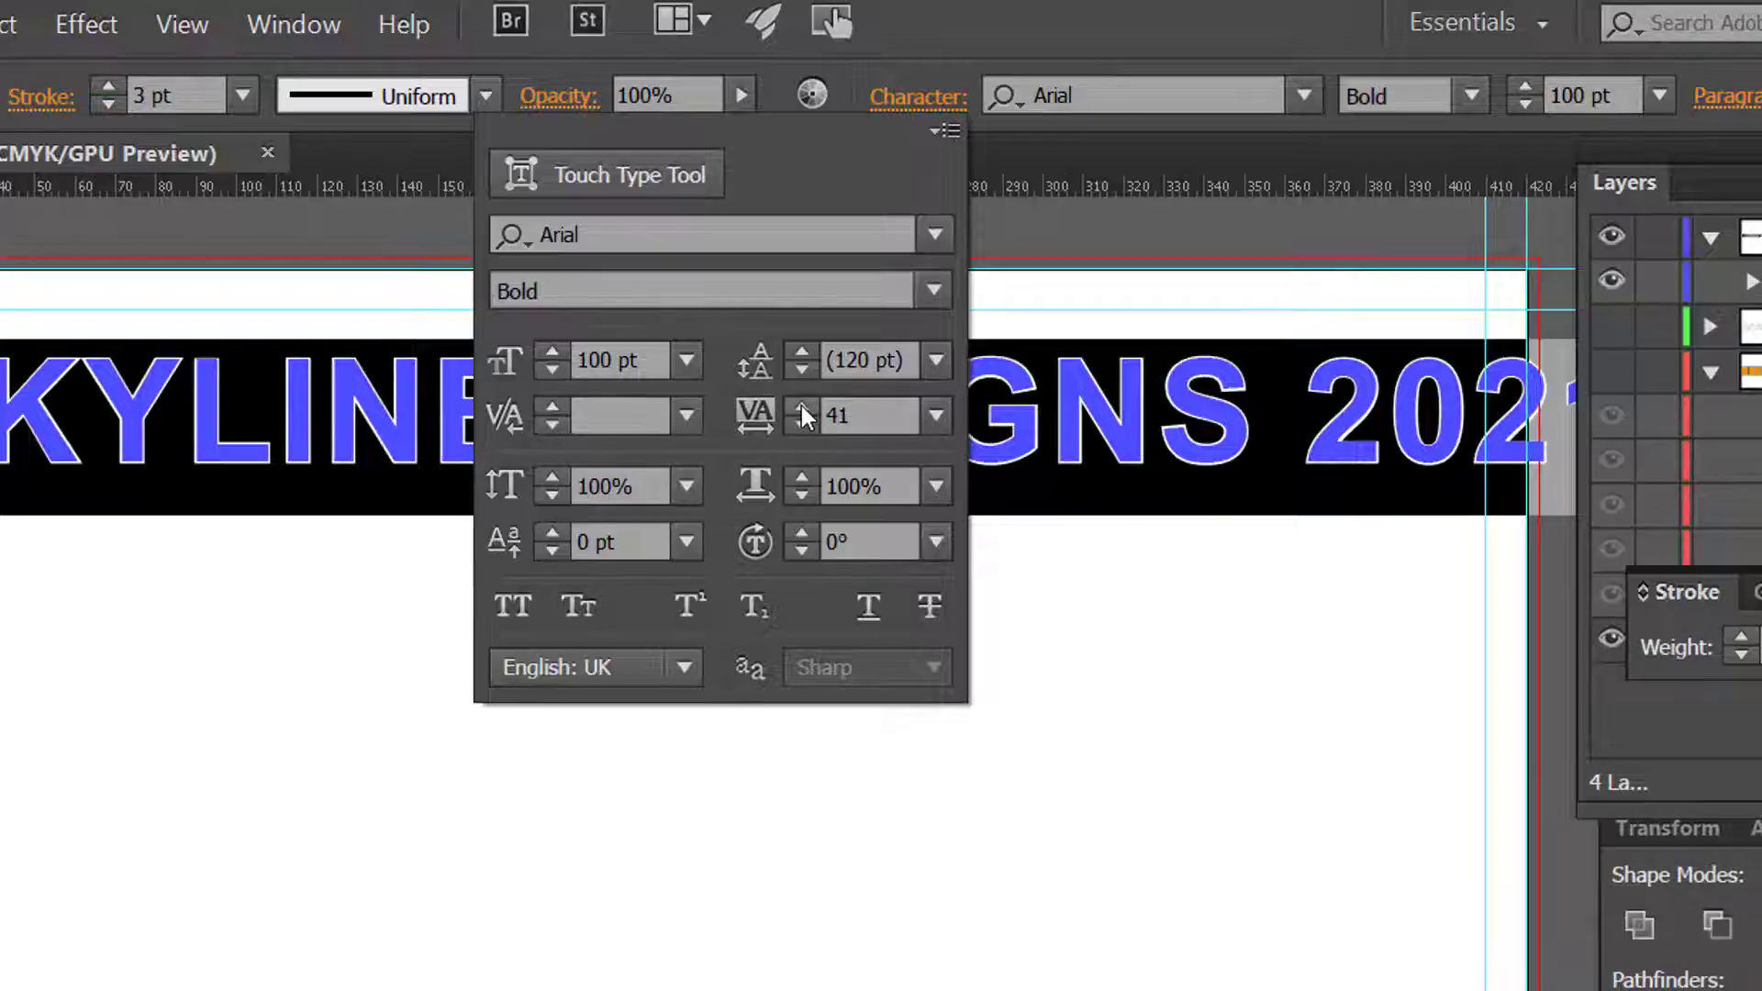
pyautogui.click(801, 406)
pyautogui.click(801, 405)
pyautogui.click(802, 403)
pyautogui.click(801, 403)
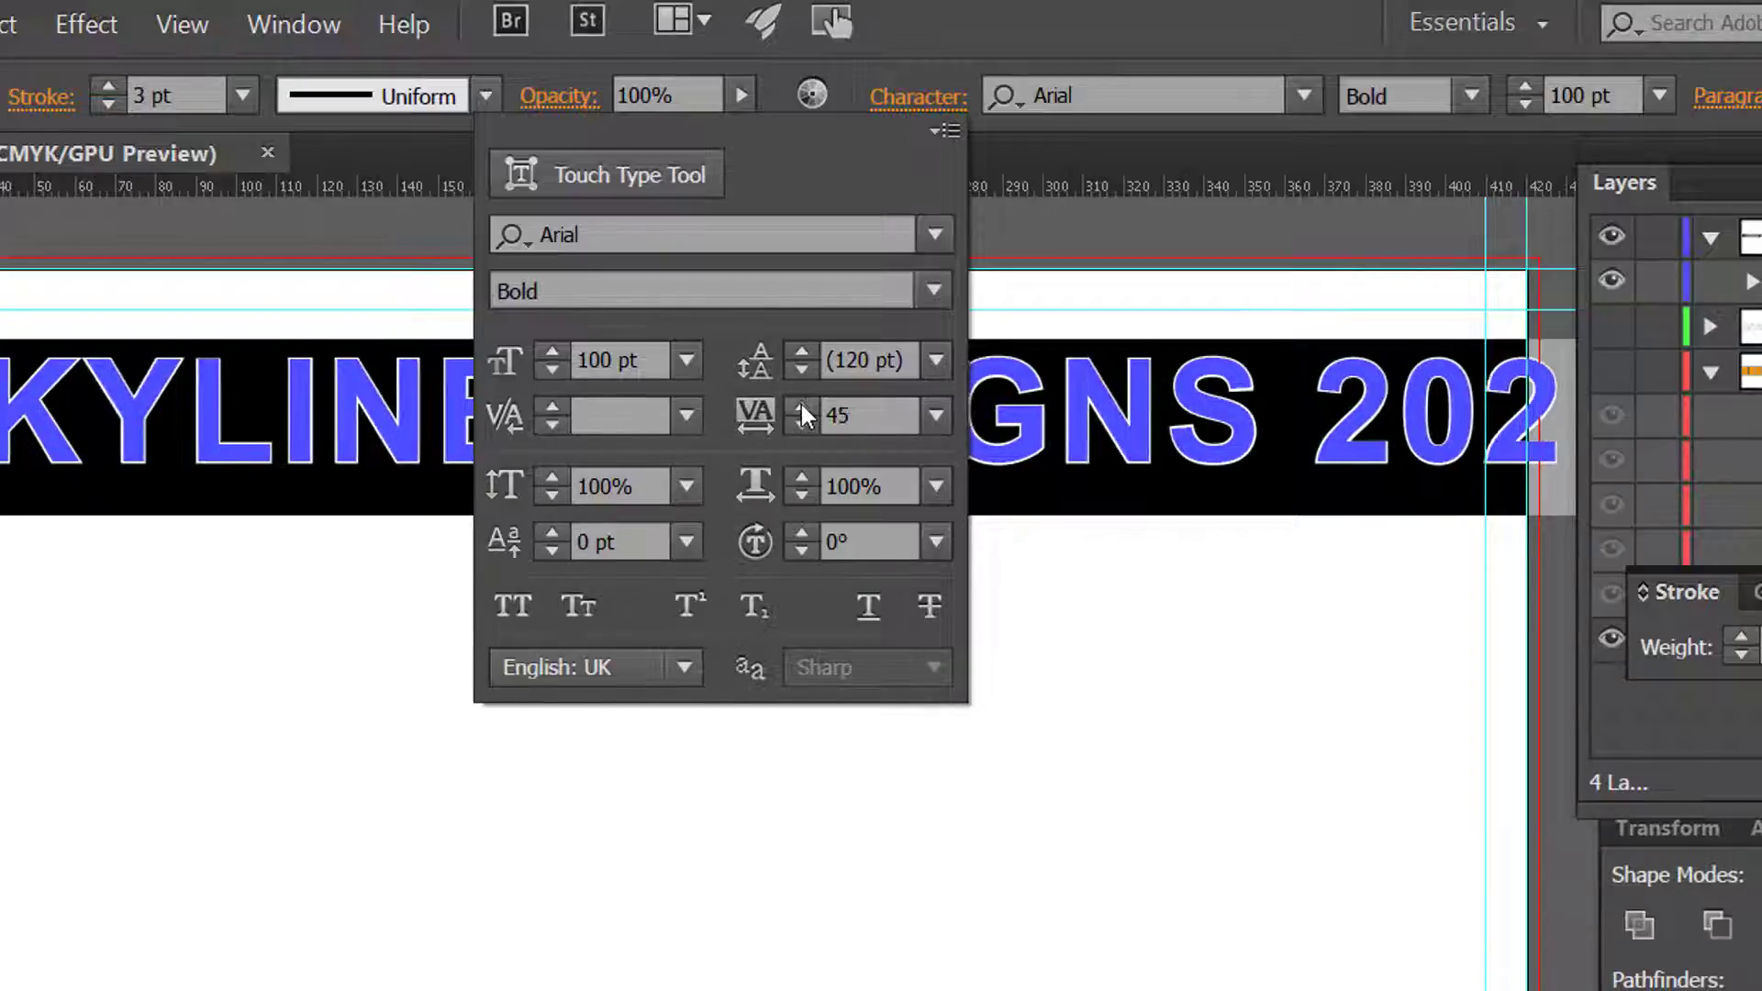
pyautogui.click(801, 404)
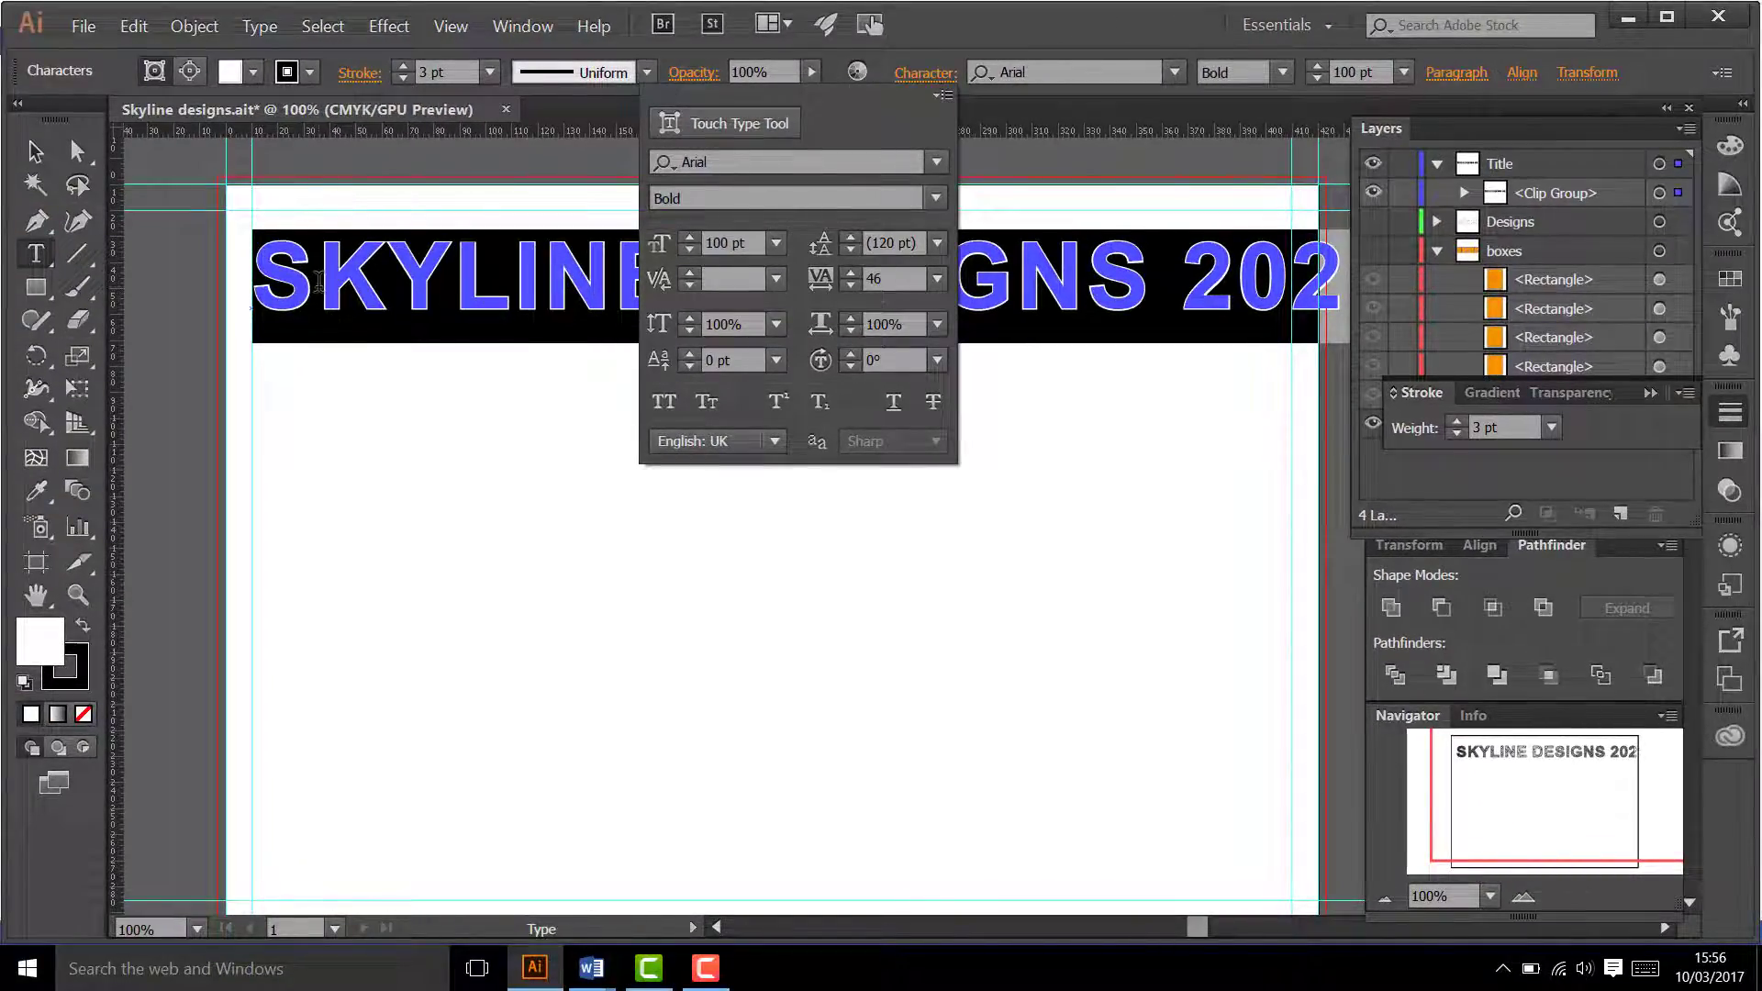
# Step: Tighten the kerning between the letters S and K in SKYLINE to -55
pyautogui.click(319, 282)
pyautogui.click(319, 281)
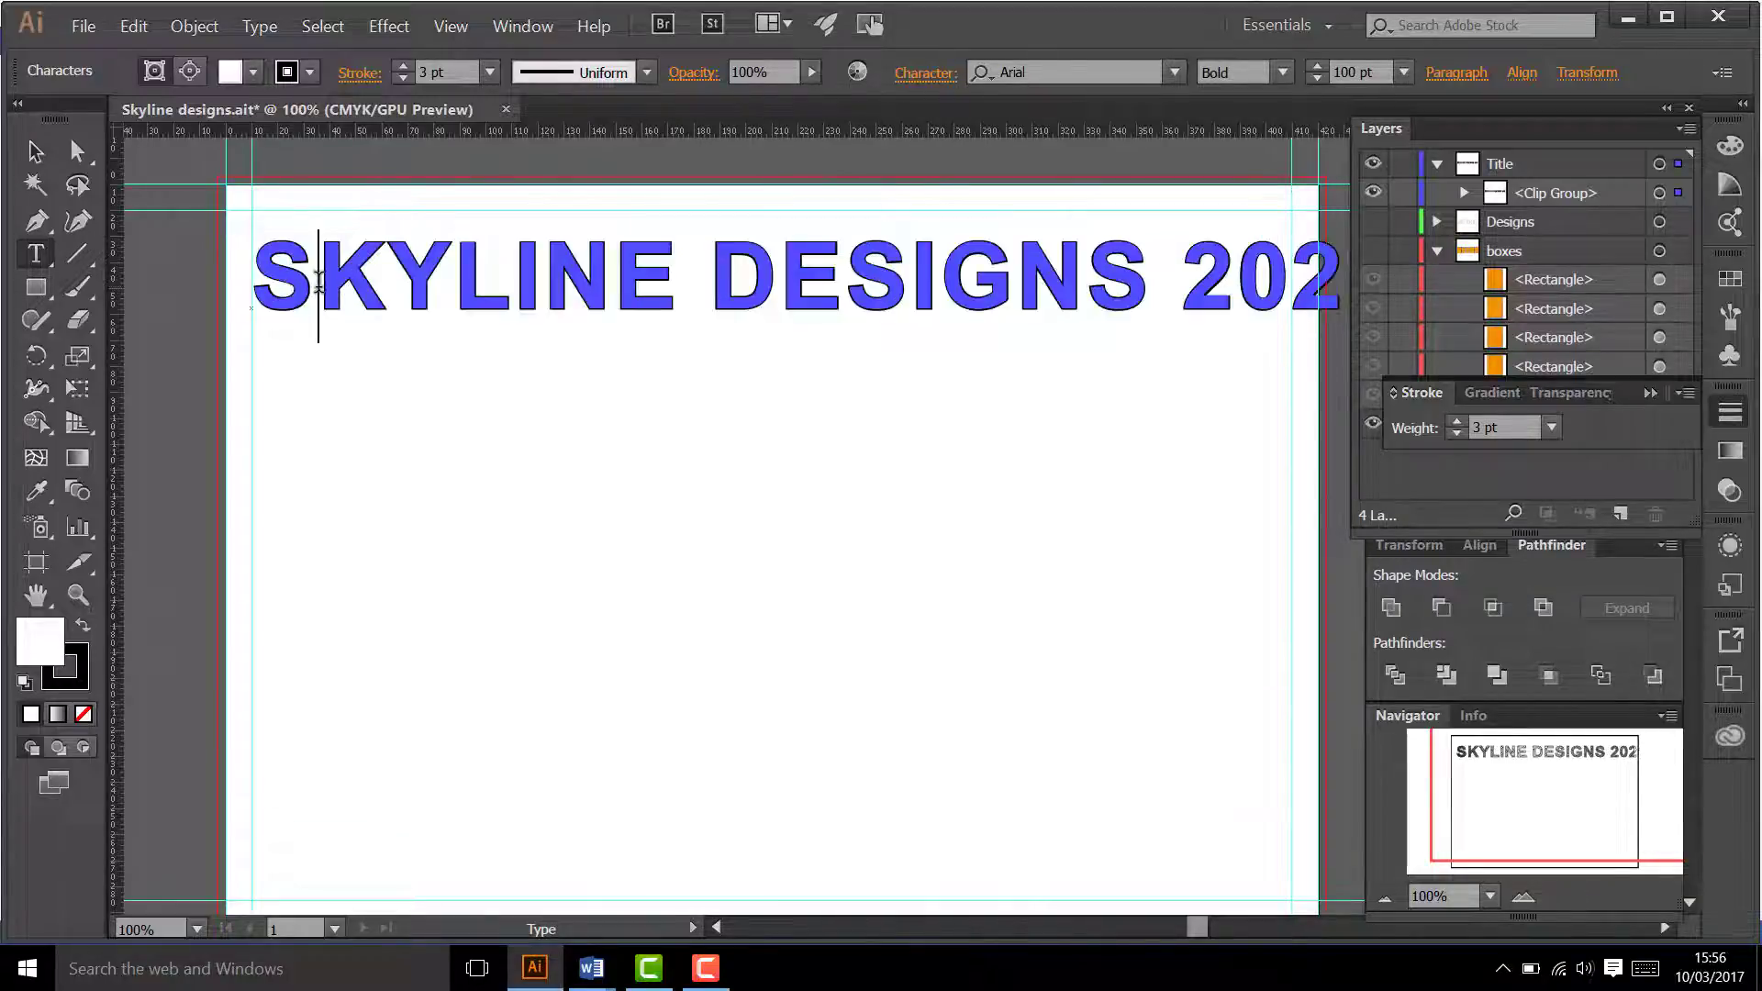
pyautogui.click(78, 595)
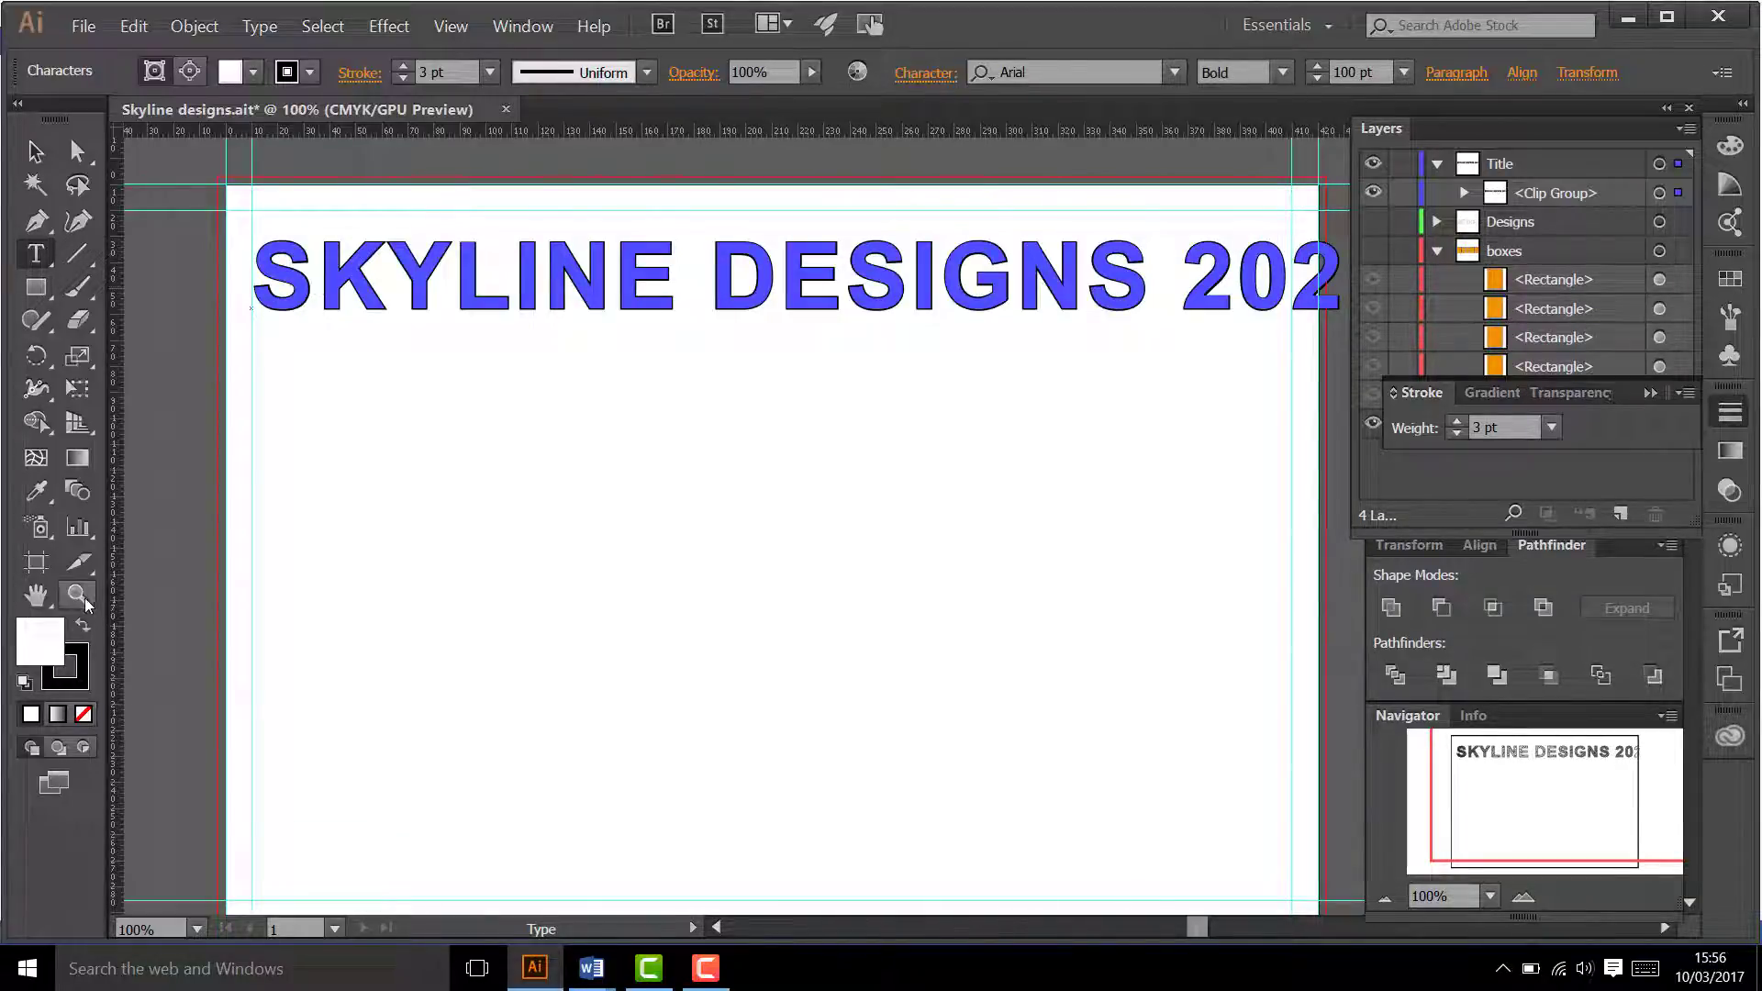
pyautogui.moveTo(246, 215); pyautogui.dragTo(428, 393)
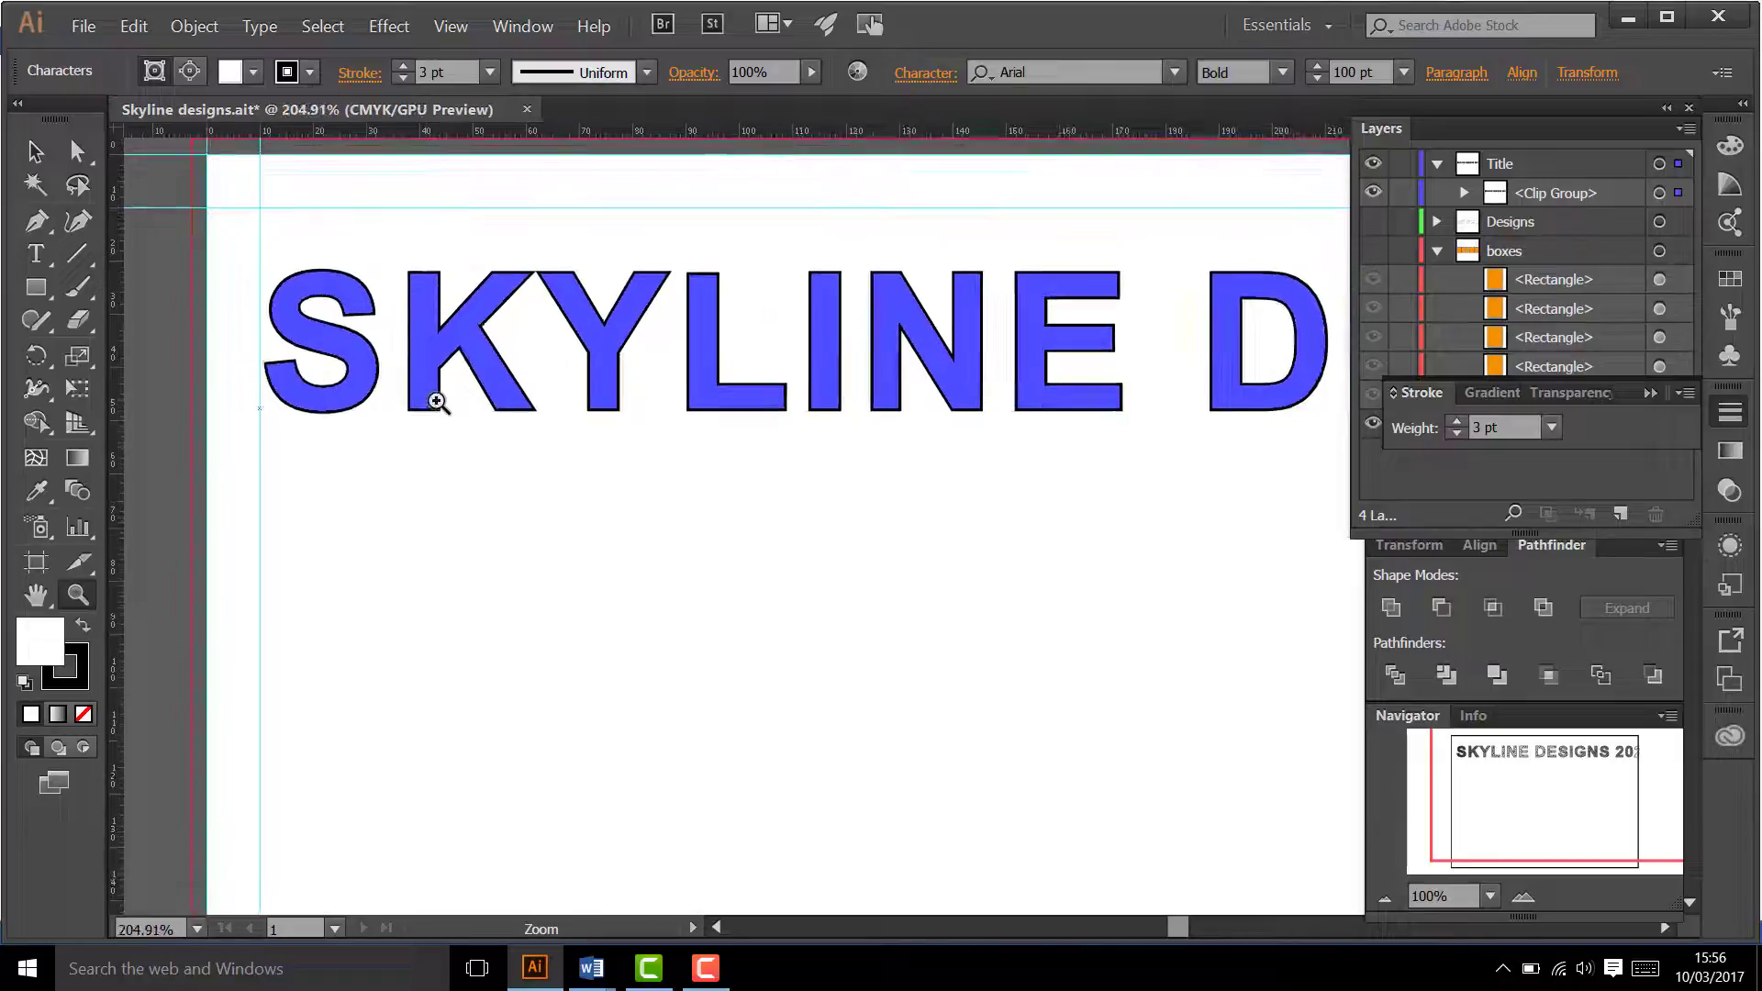
pyautogui.moveTo(275, 224); pyautogui.dragTo(364, 357)
pyautogui.click(365, 357)
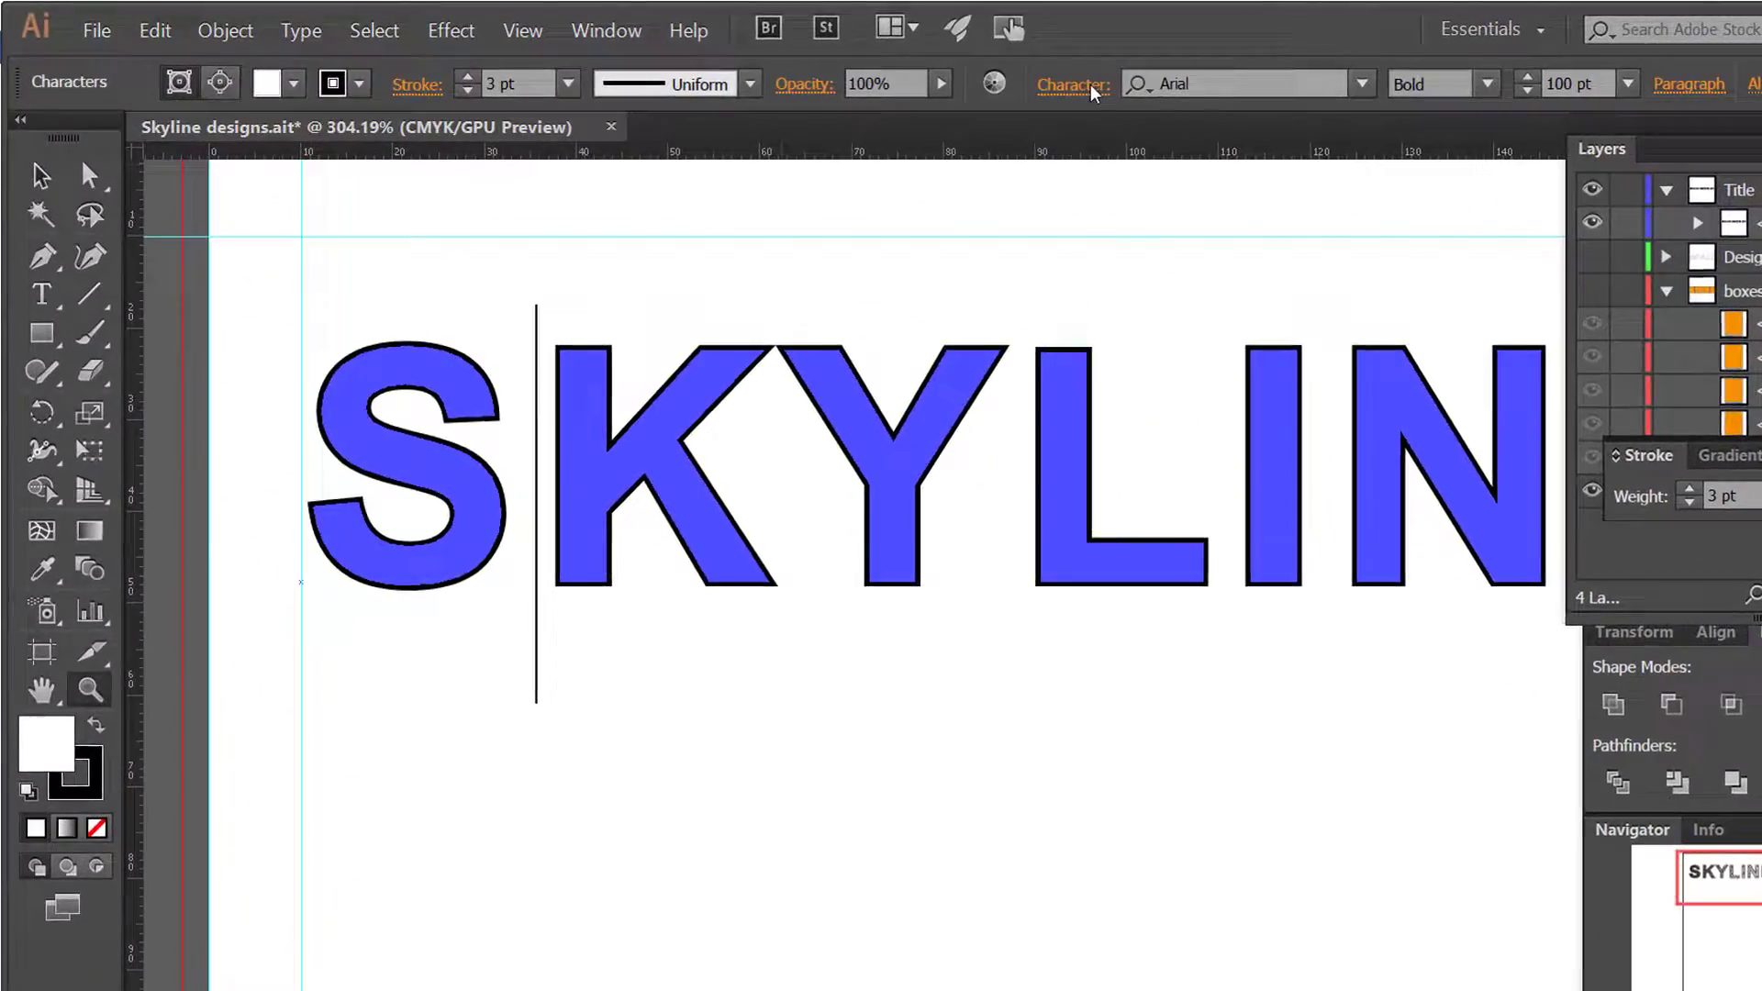
pyautogui.click(946, 80)
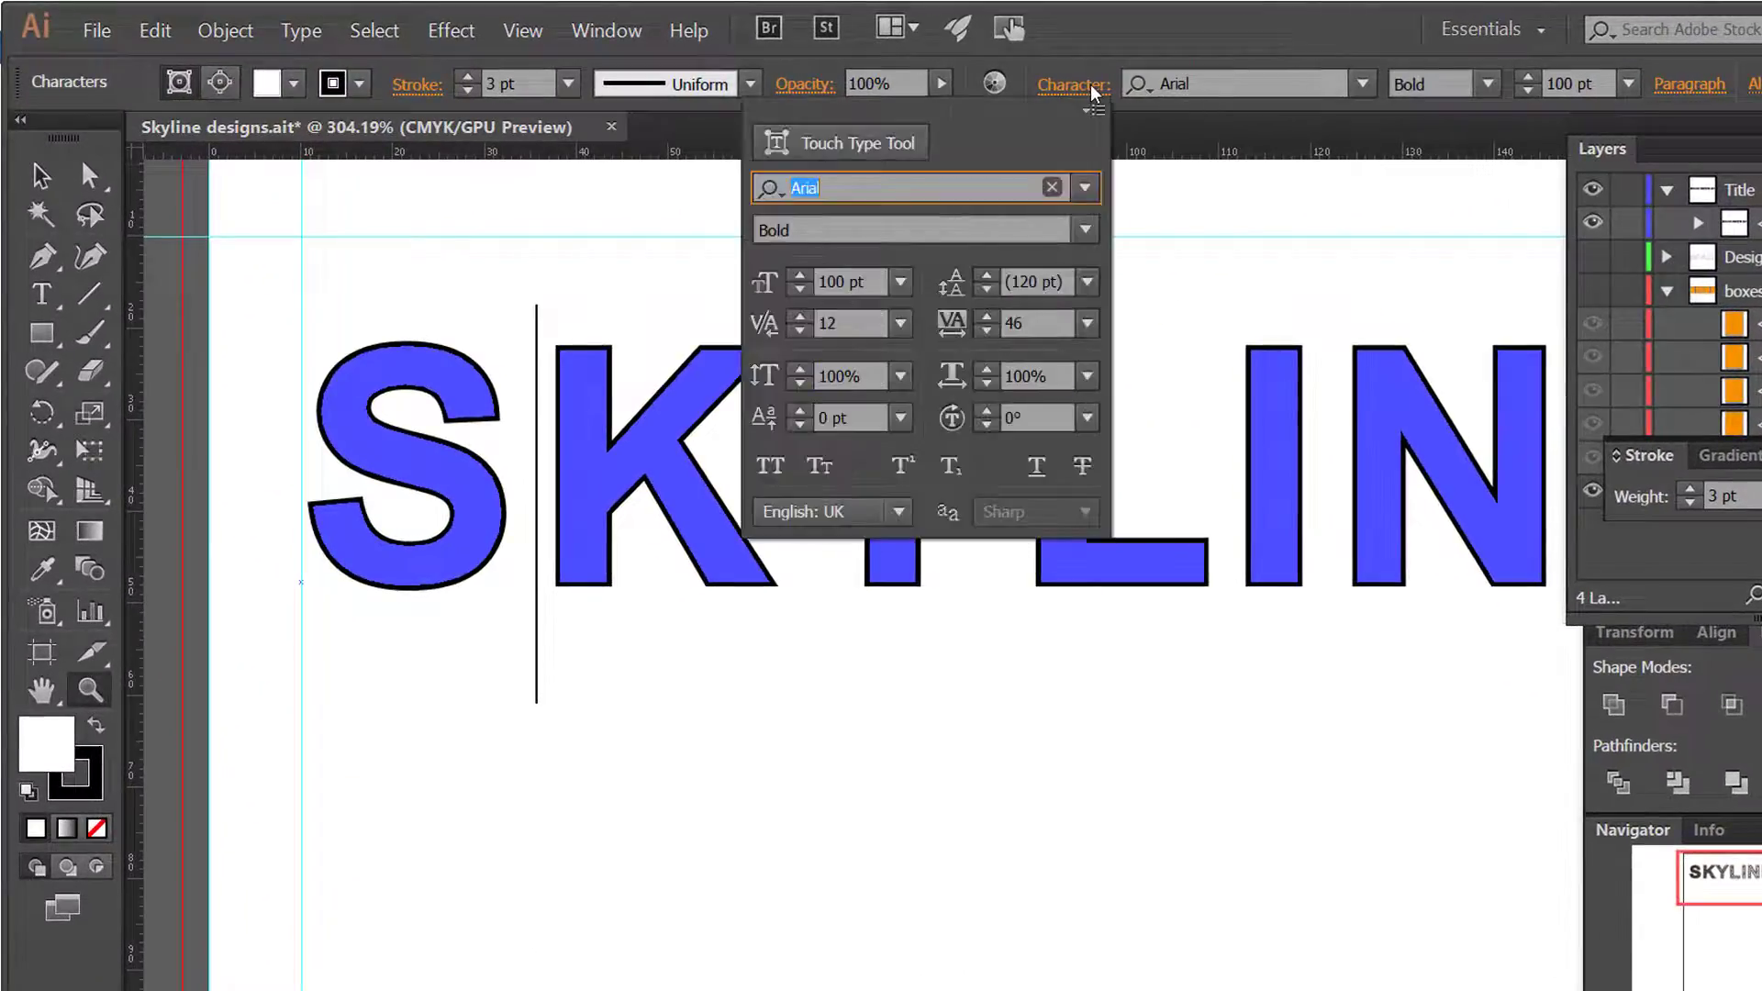
pyautogui.click(800, 332)
pyautogui.click(800, 332)
pyautogui.click(800, 332)
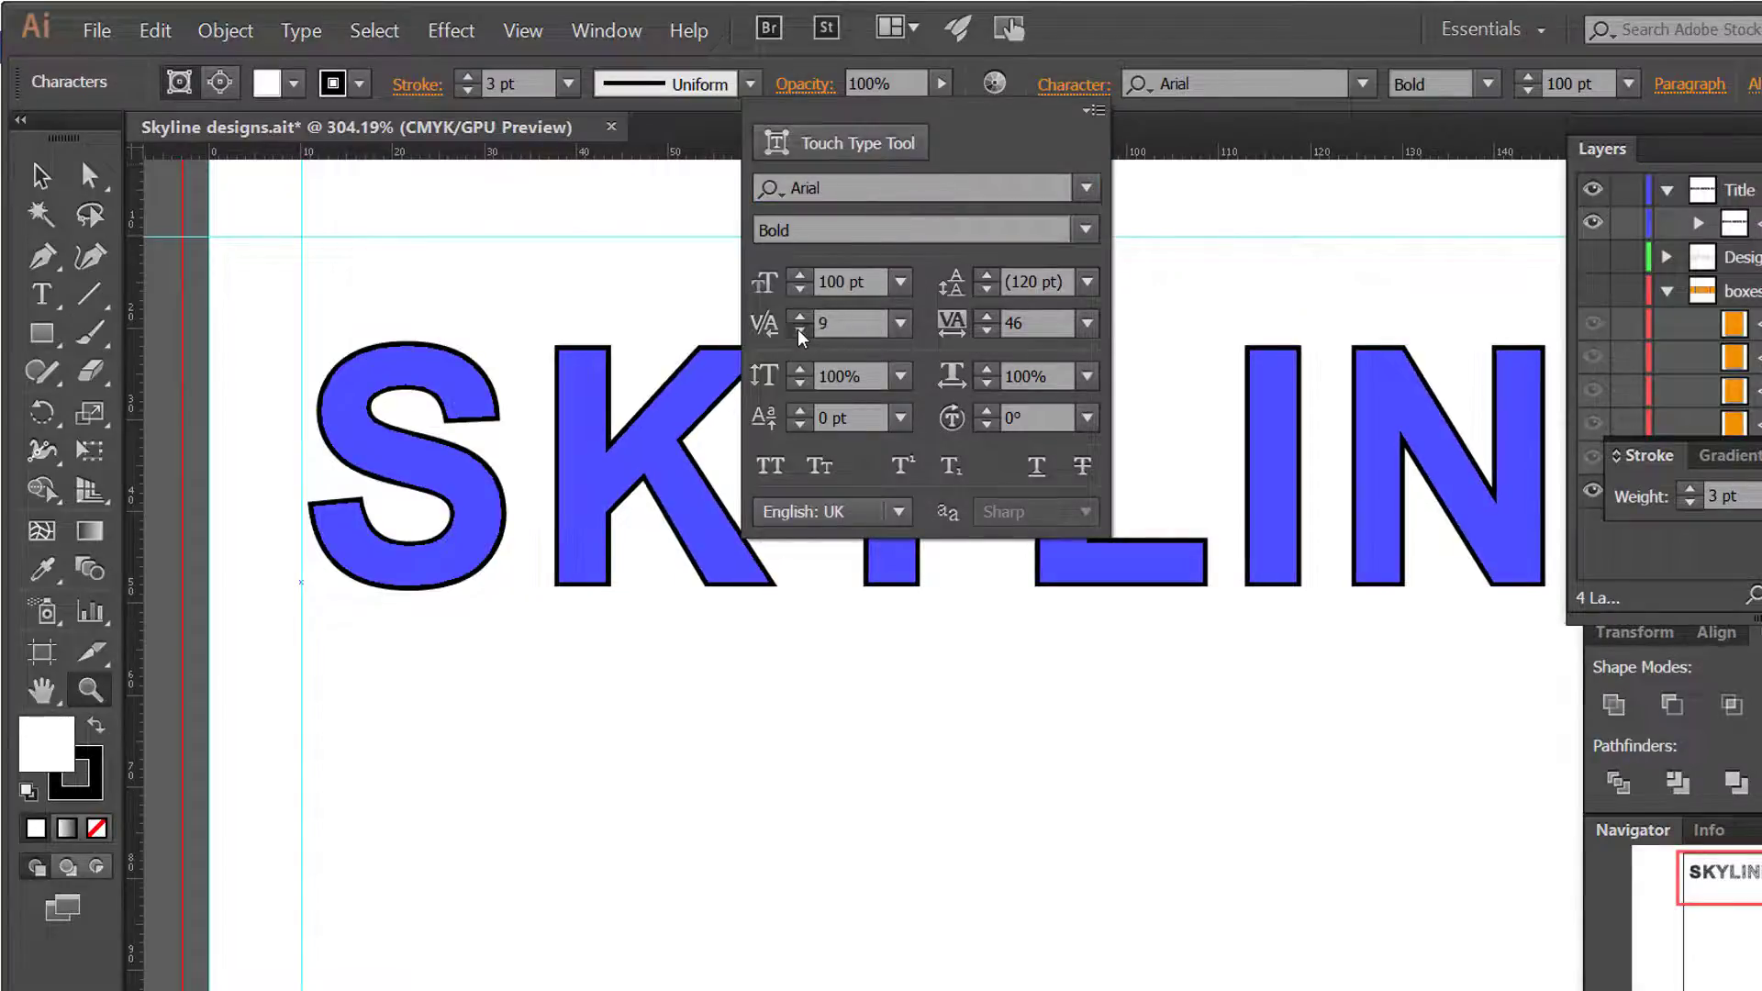
pyautogui.click(801, 332)
pyautogui.click(800, 332)
pyautogui.click(800, 332)
pyautogui.click(800, 332)
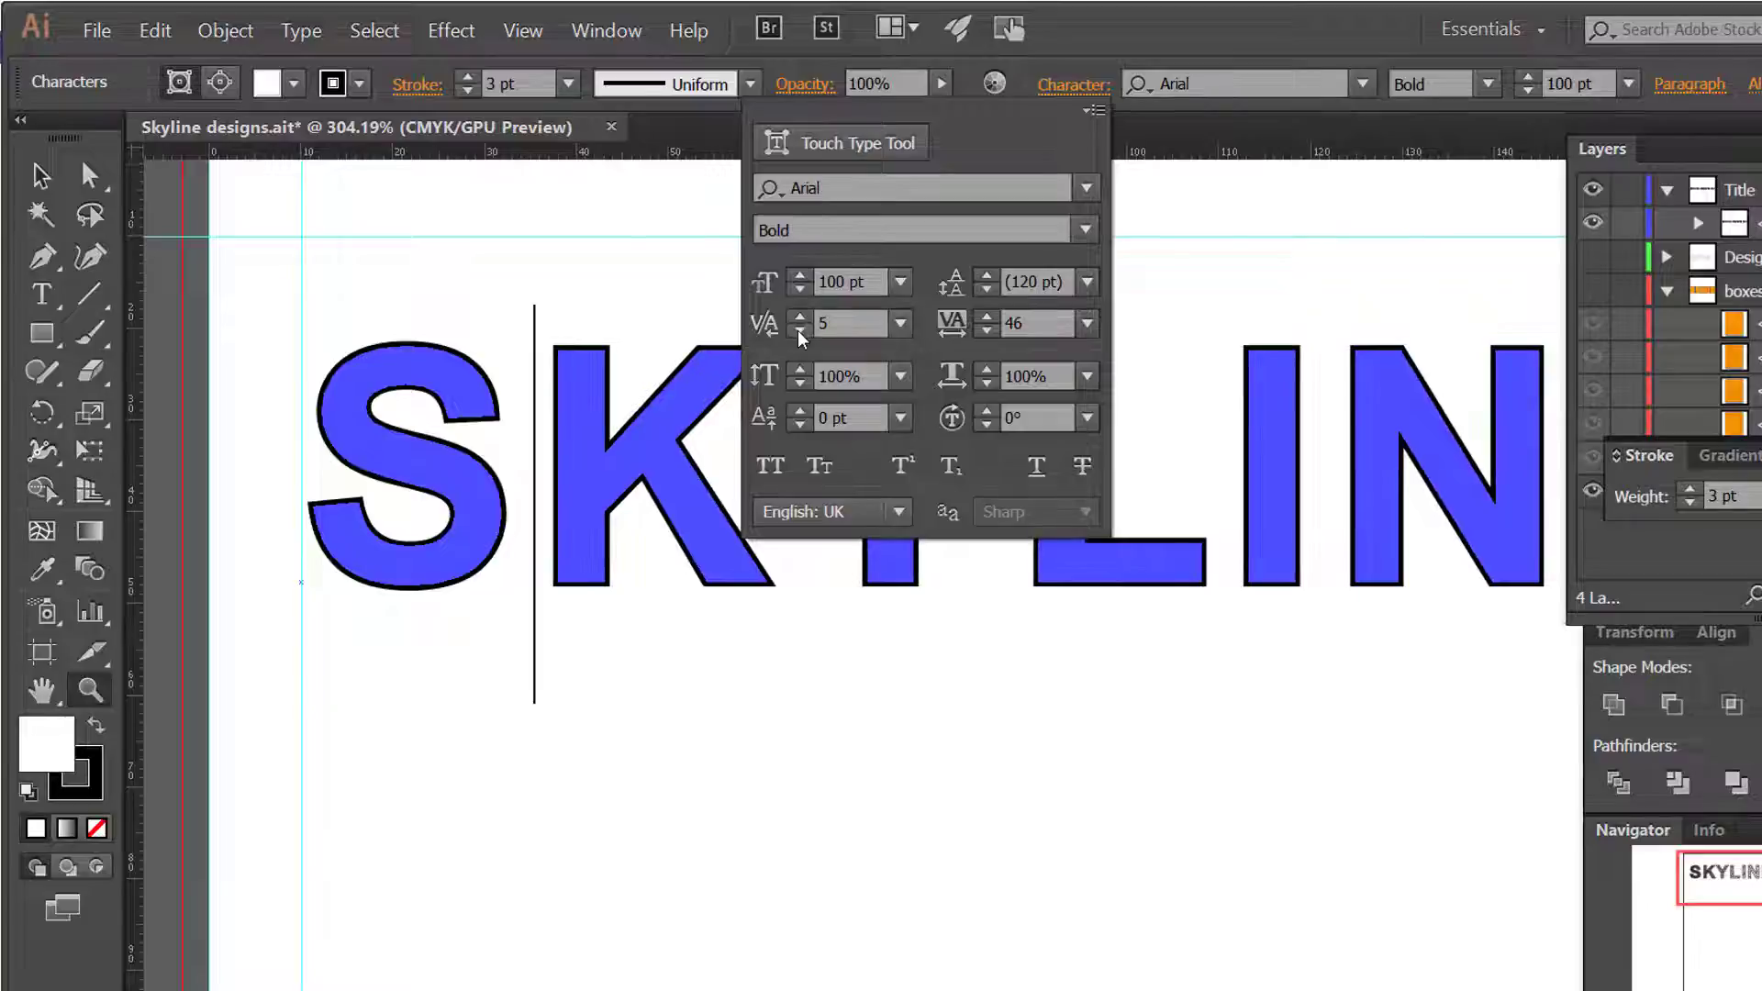
pyautogui.click(800, 333)
pyautogui.click(801, 332)
pyautogui.click(800, 332)
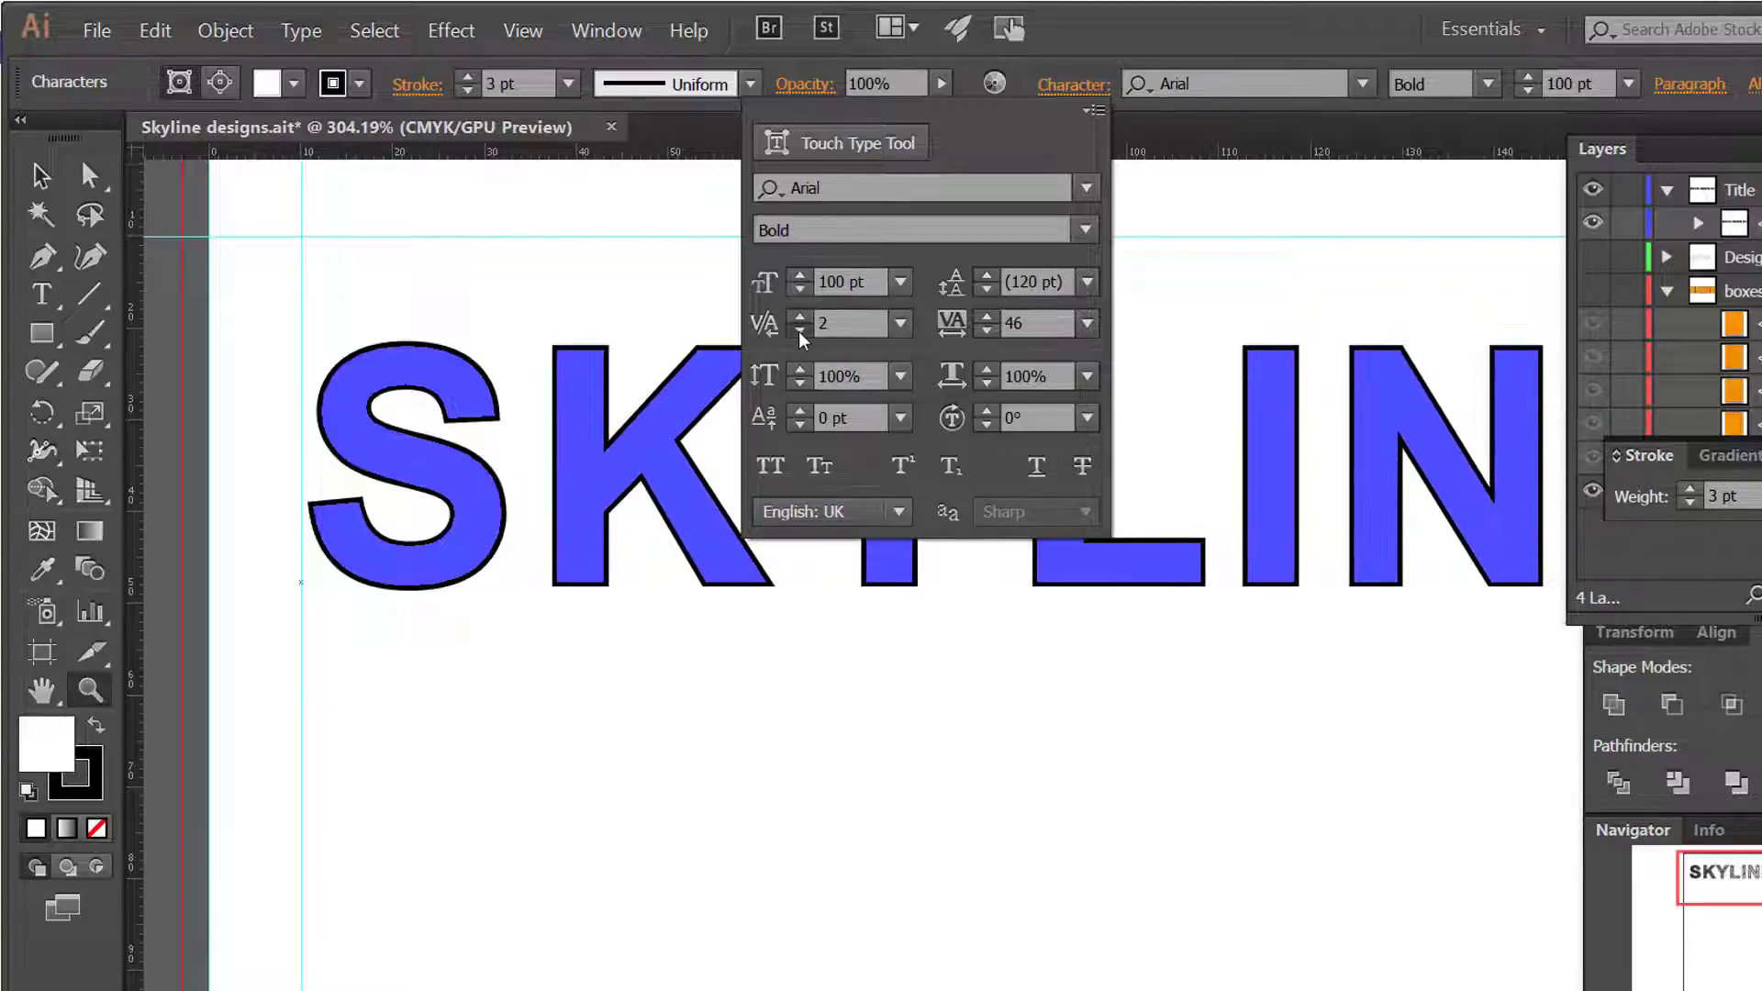
pyautogui.click(800, 332)
pyautogui.click(800, 332)
pyautogui.click(801, 332)
pyautogui.click(800, 332)
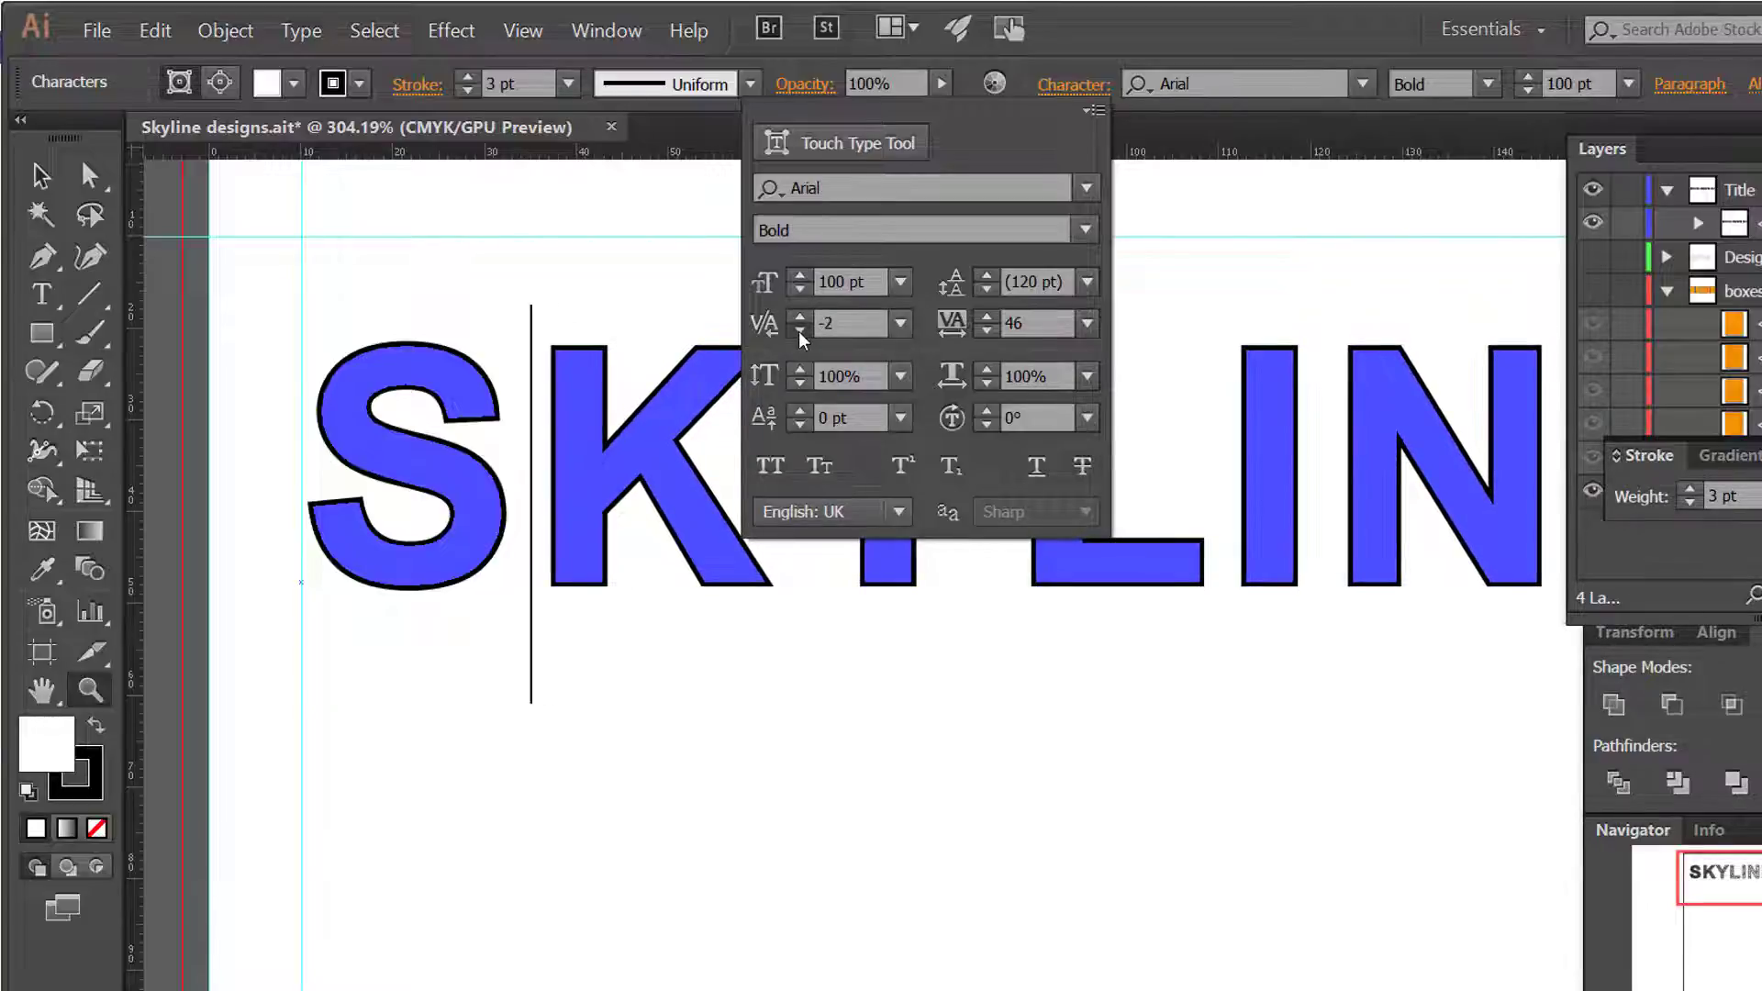
pyautogui.click(800, 332)
pyautogui.click(800, 332)
pyautogui.click(800, 332)
pyautogui.click(800, 332)
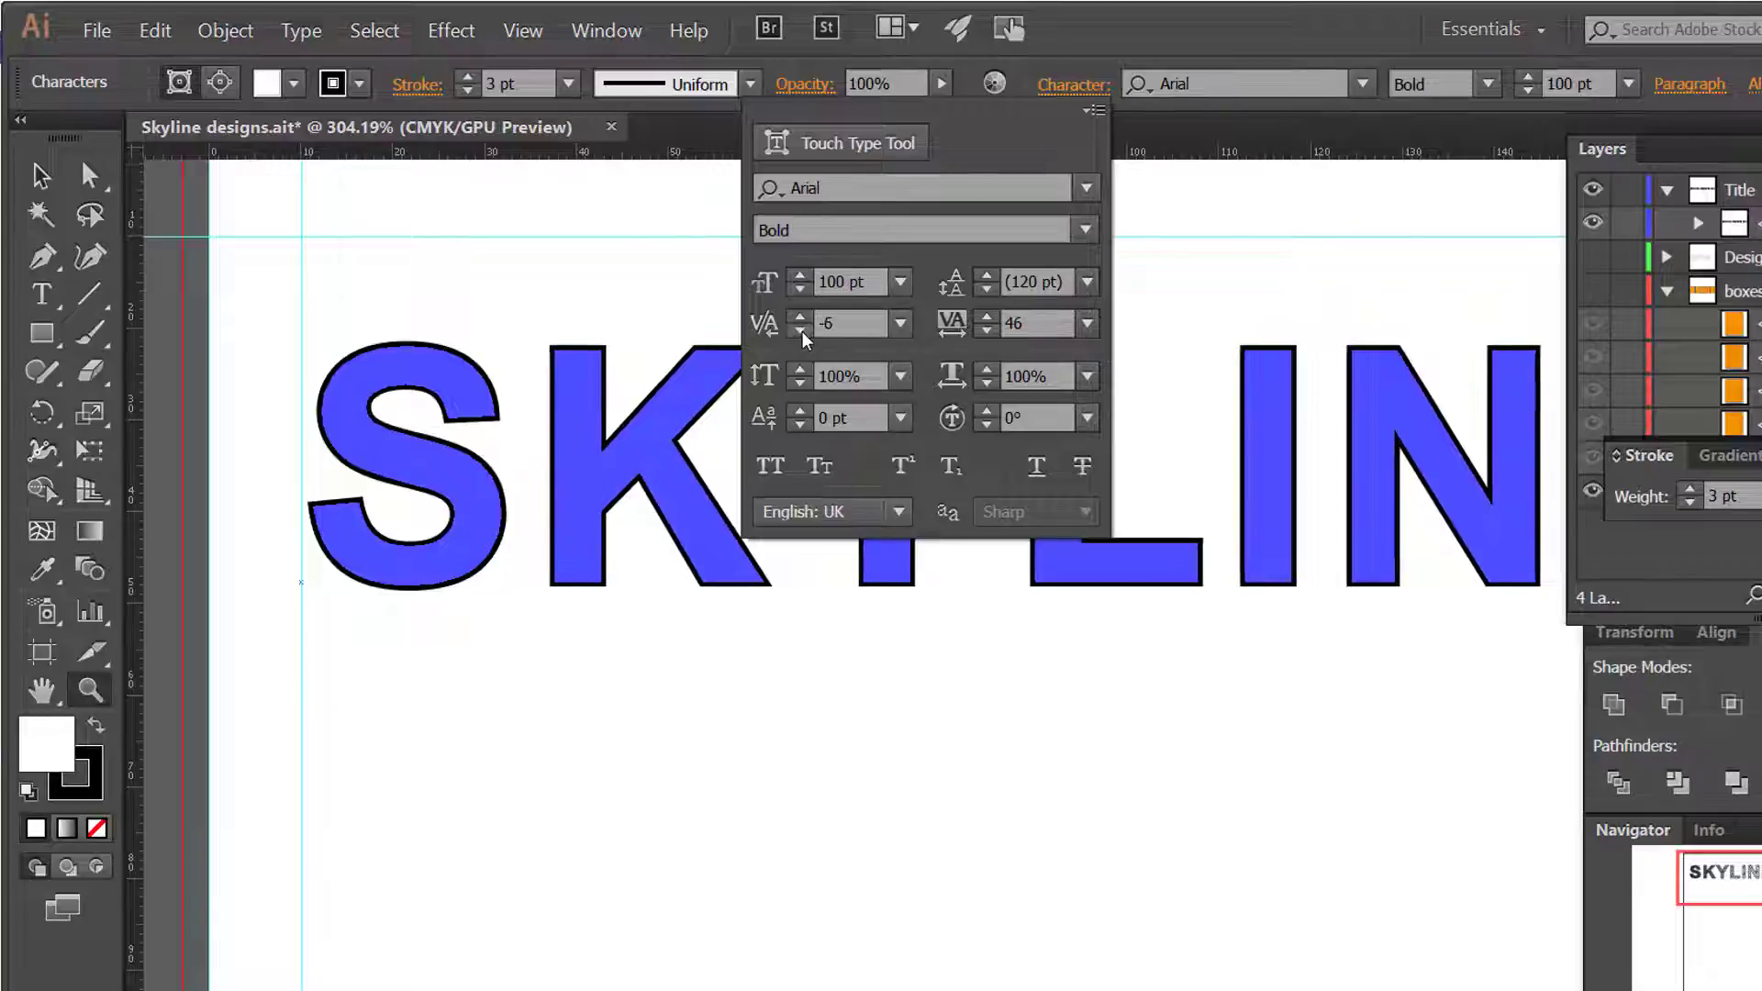
pyautogui.click(800, 332)
pyautogui.click(800, 333)
pyautogui.click(800, 333)
pyautogui.click(800, 332)
pyautogui.click(800, 333)
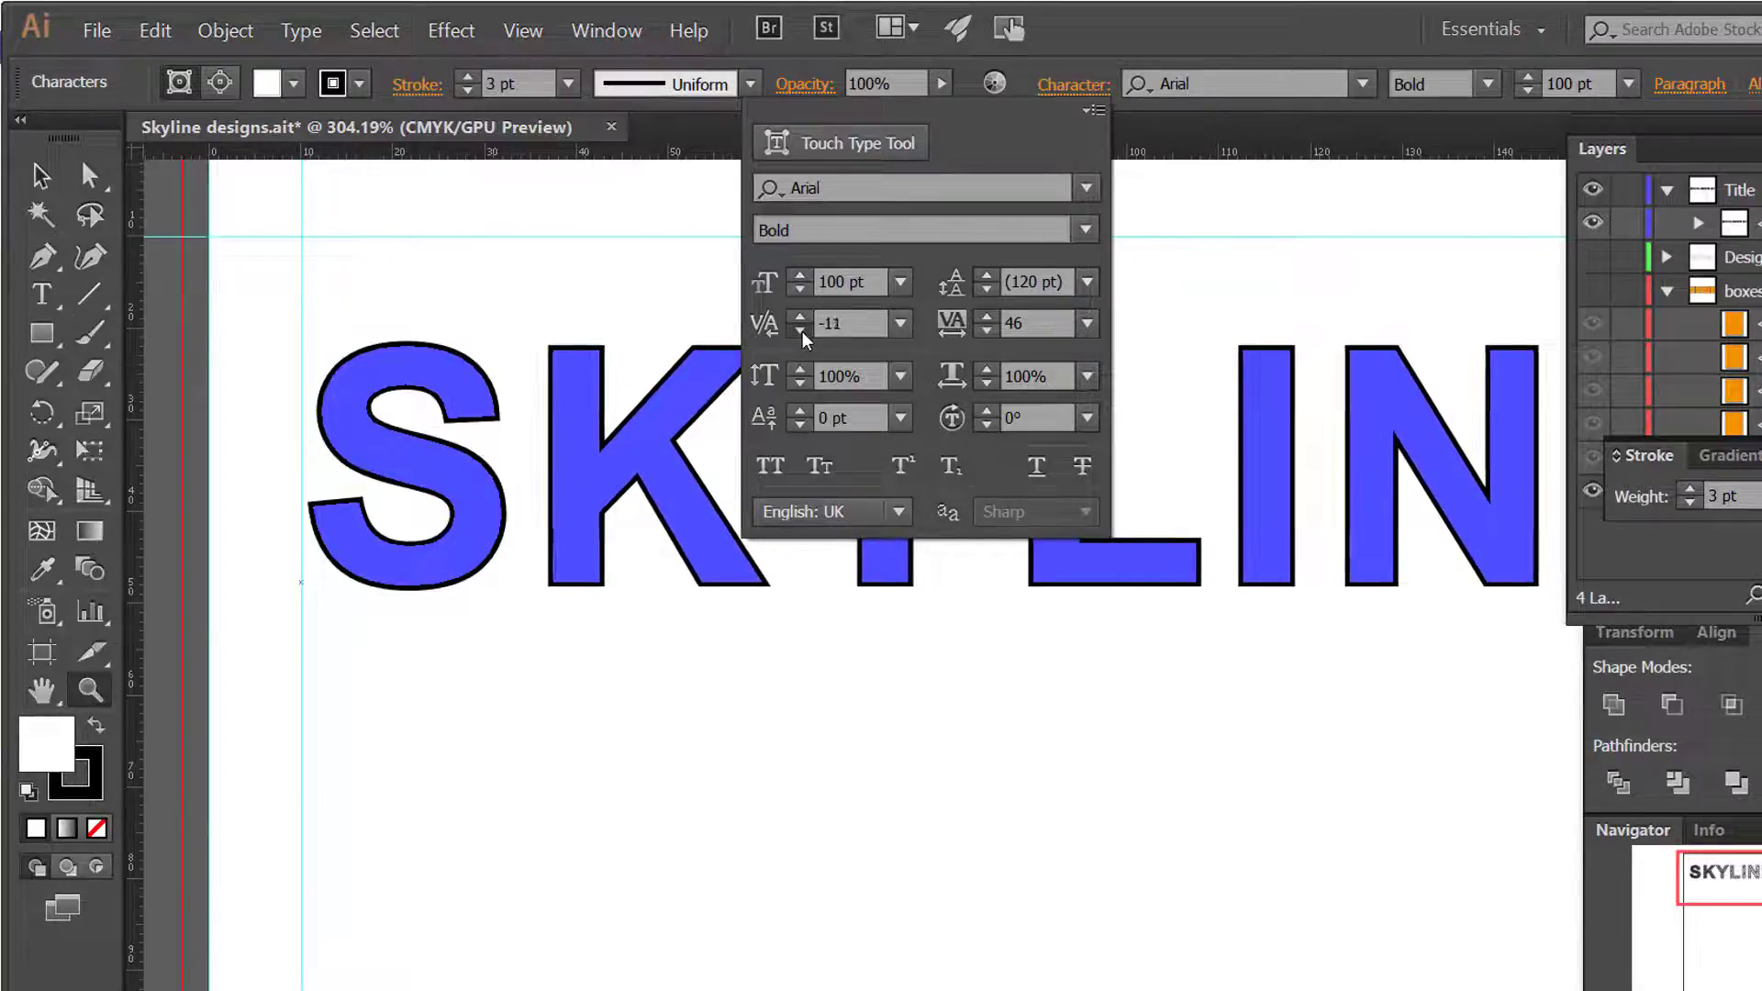
pyautogui.click(801, 332)
pyautogui.click(801, 332)
pyautogui.click(800, 332)
pyautogui.click(800, 332)
pyautogui.click(800, 332)
pyautogui.click(800, 332)
pyautogui.click(801, 332)
pyautogui.click(800, 332)
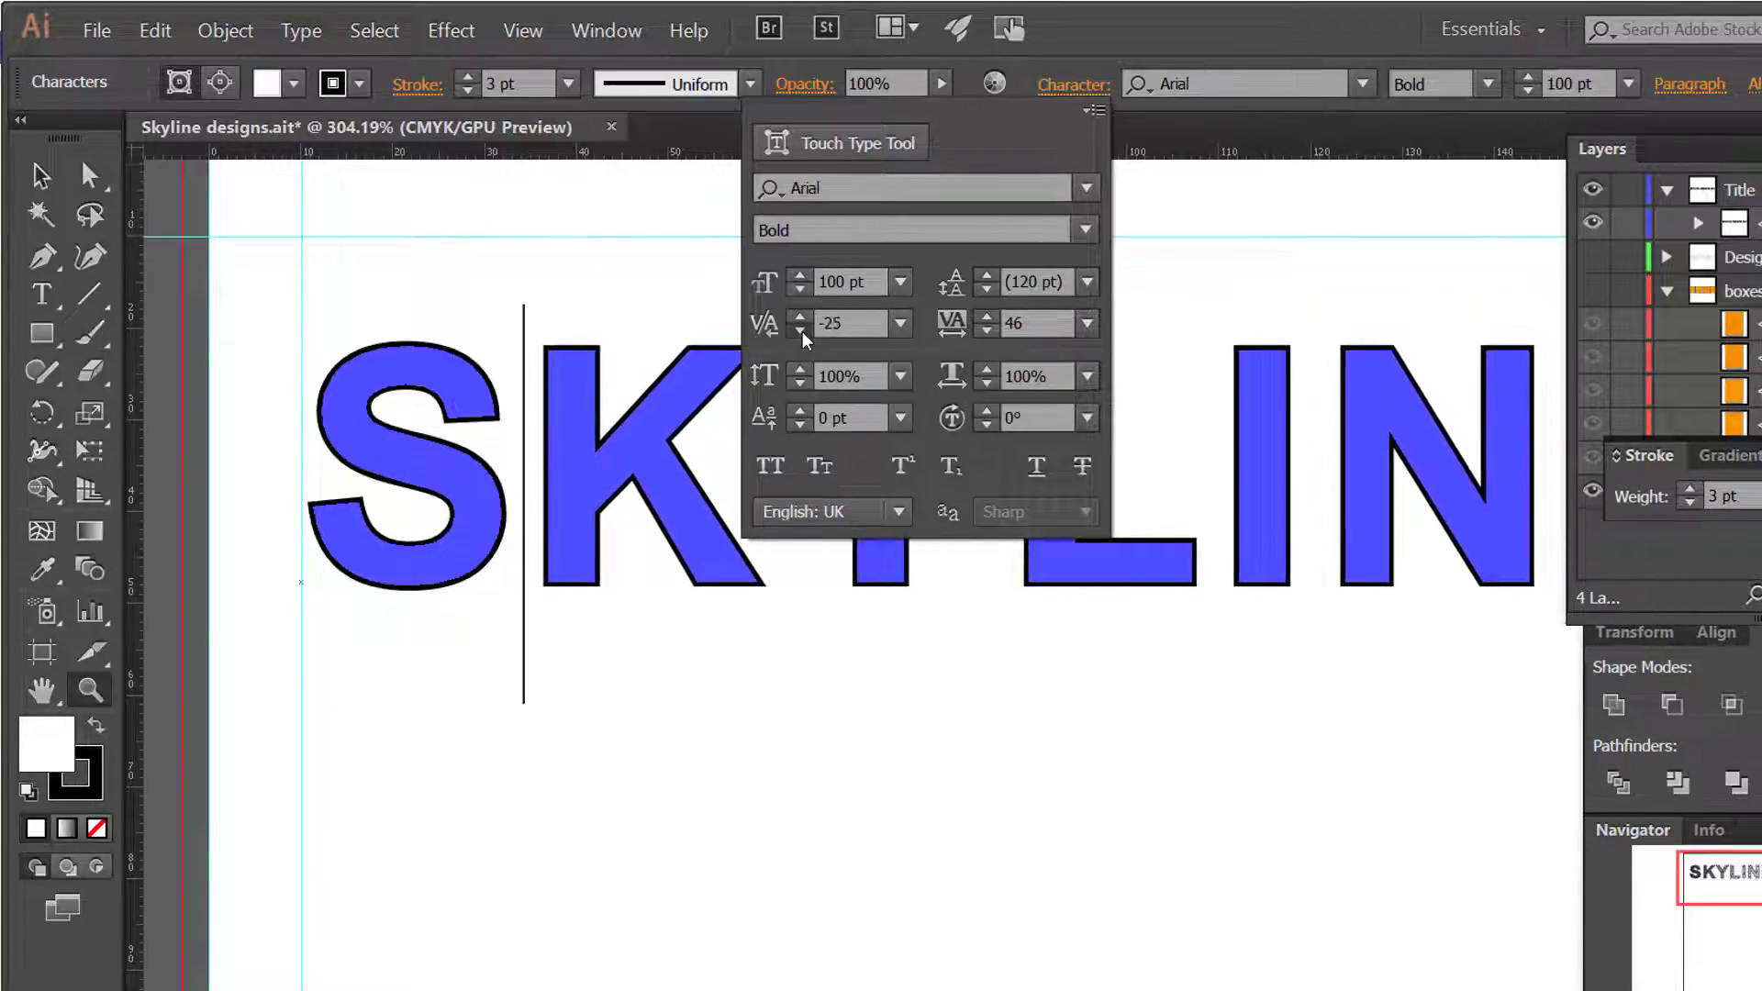
pyautogui.click(800, 332)
pyautogui.click(800, 332)
pyautogui.click(800, 332)
pyautogui.click(800, 332)
pyautogui.click(800, 332)
pyautogui.click(800, 332)
pyautogui.click(800, 332)
pyautogui.click(800, 332)
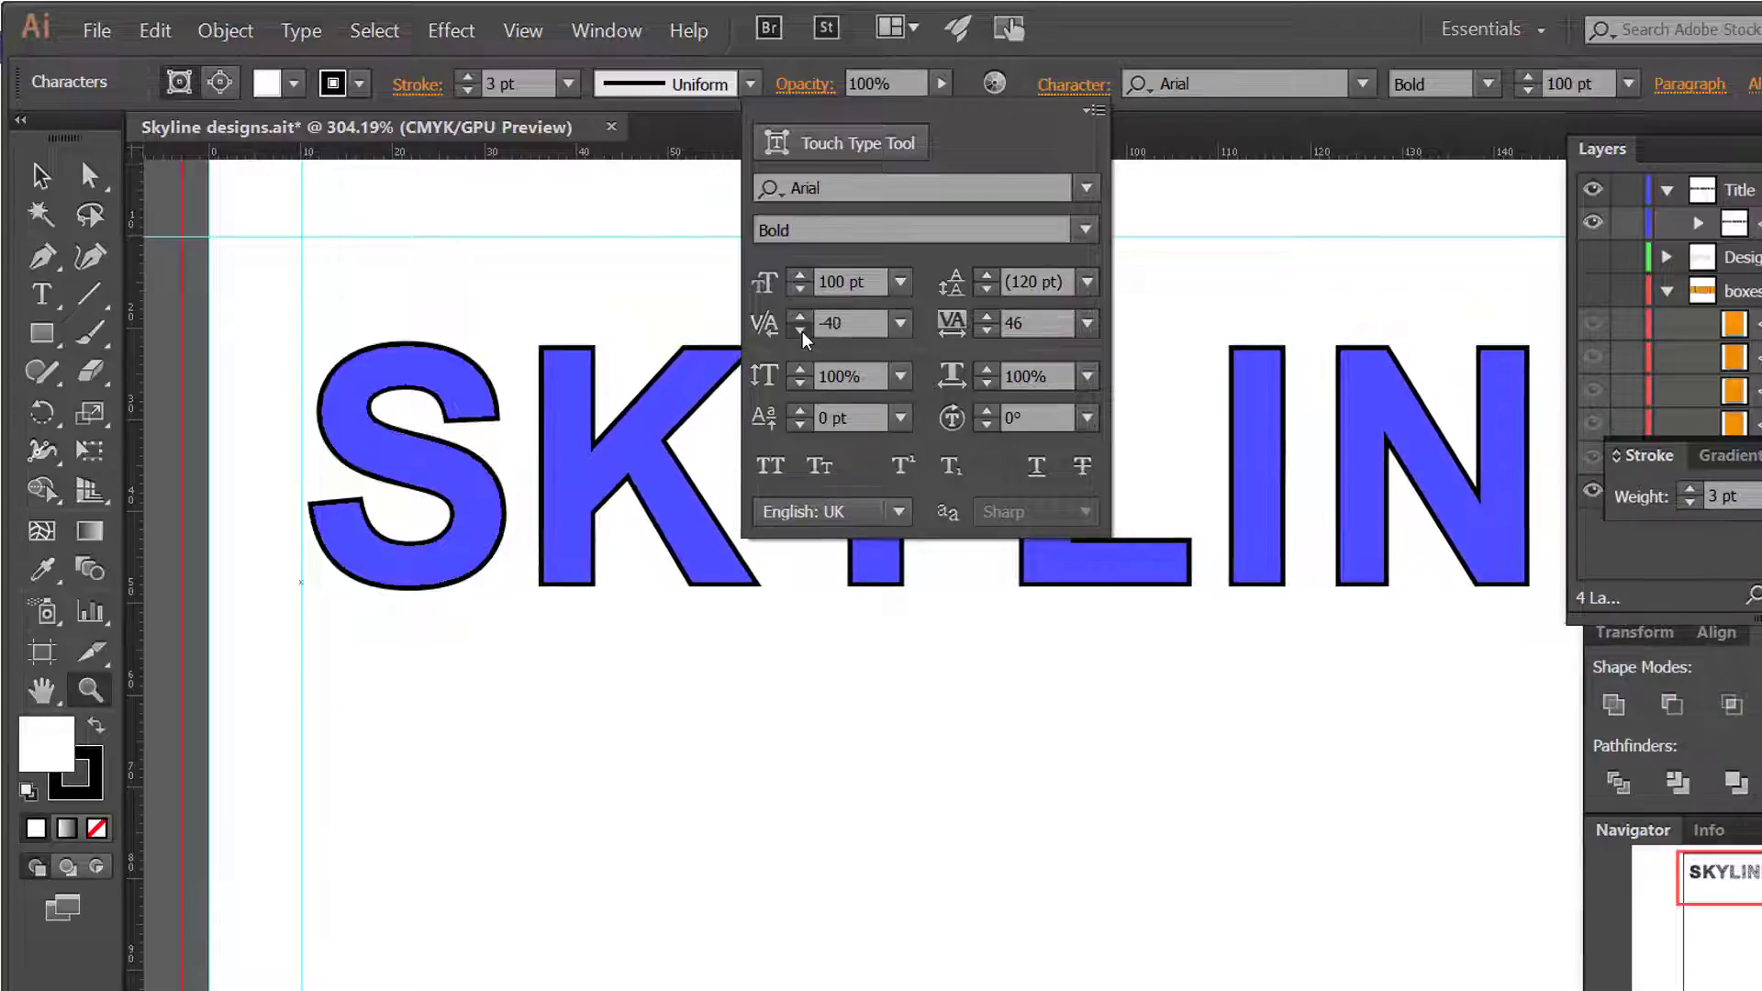
pyautogui.click(800, 332)
pyautogui.click(800, 332)
pyautogui.click(800, 332)
pyautogui.click(800, 332)
pyautogui.click(801, 332)
pyautogui.click(800, 332)
pyautogui.click(800, 333)
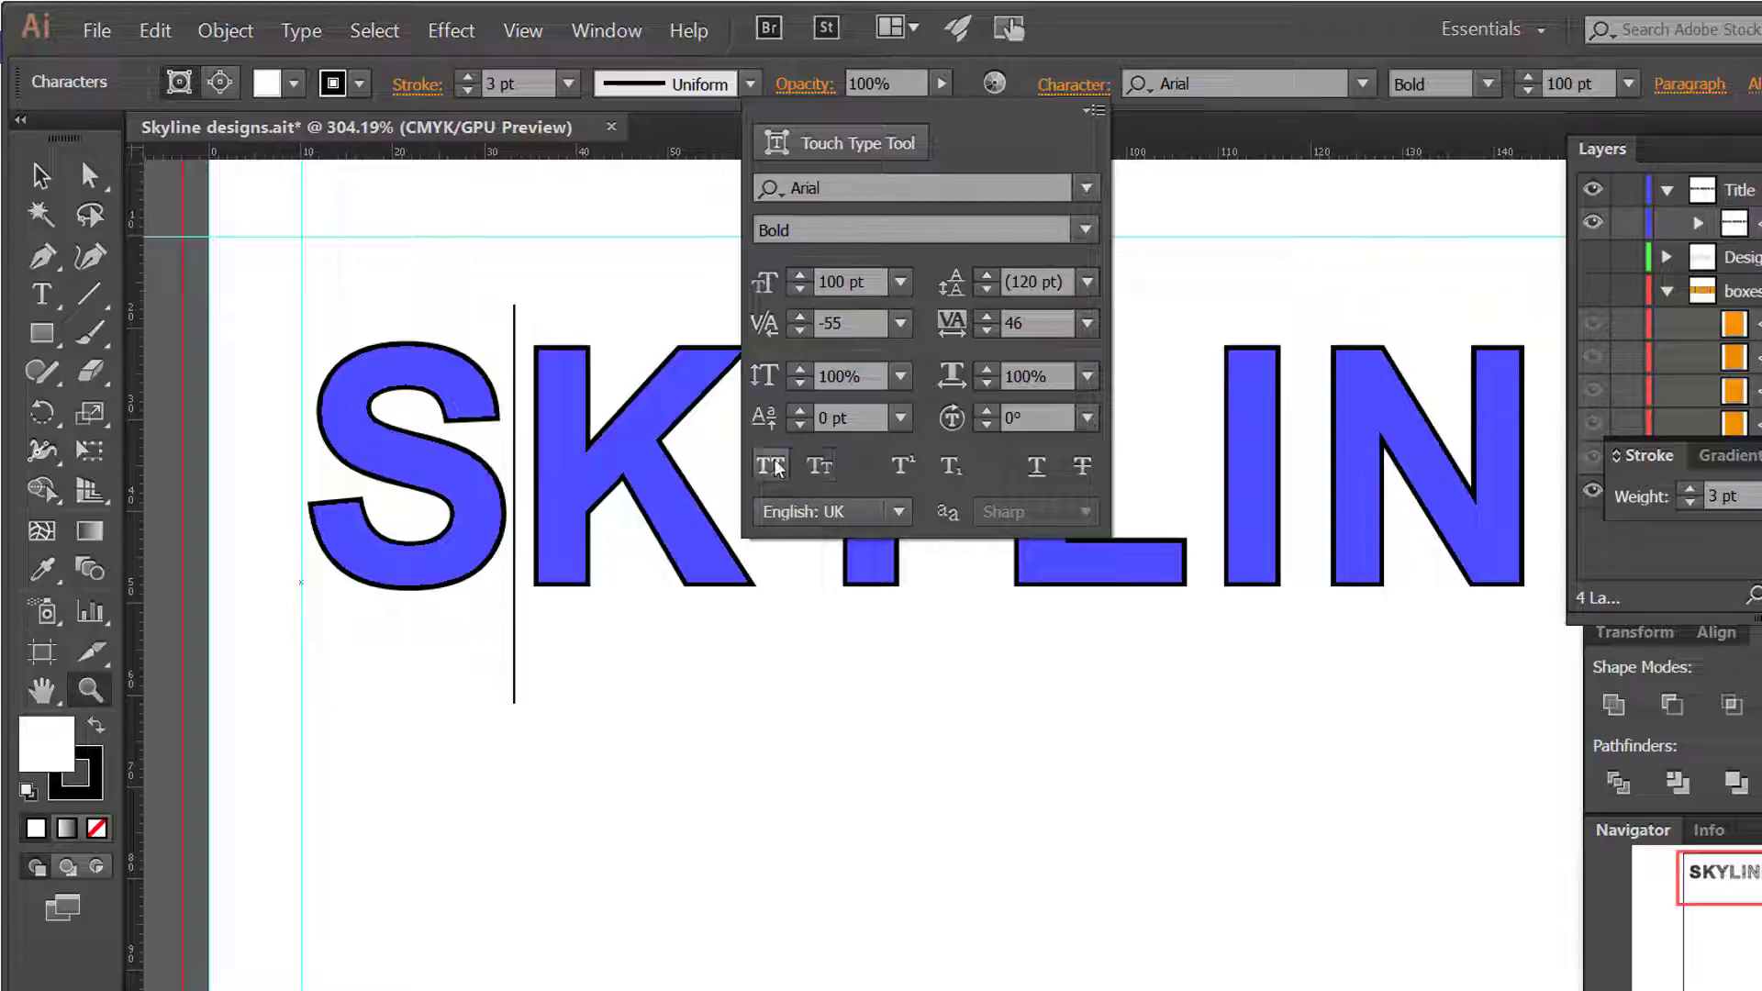
pyautogui.click(41, 293)
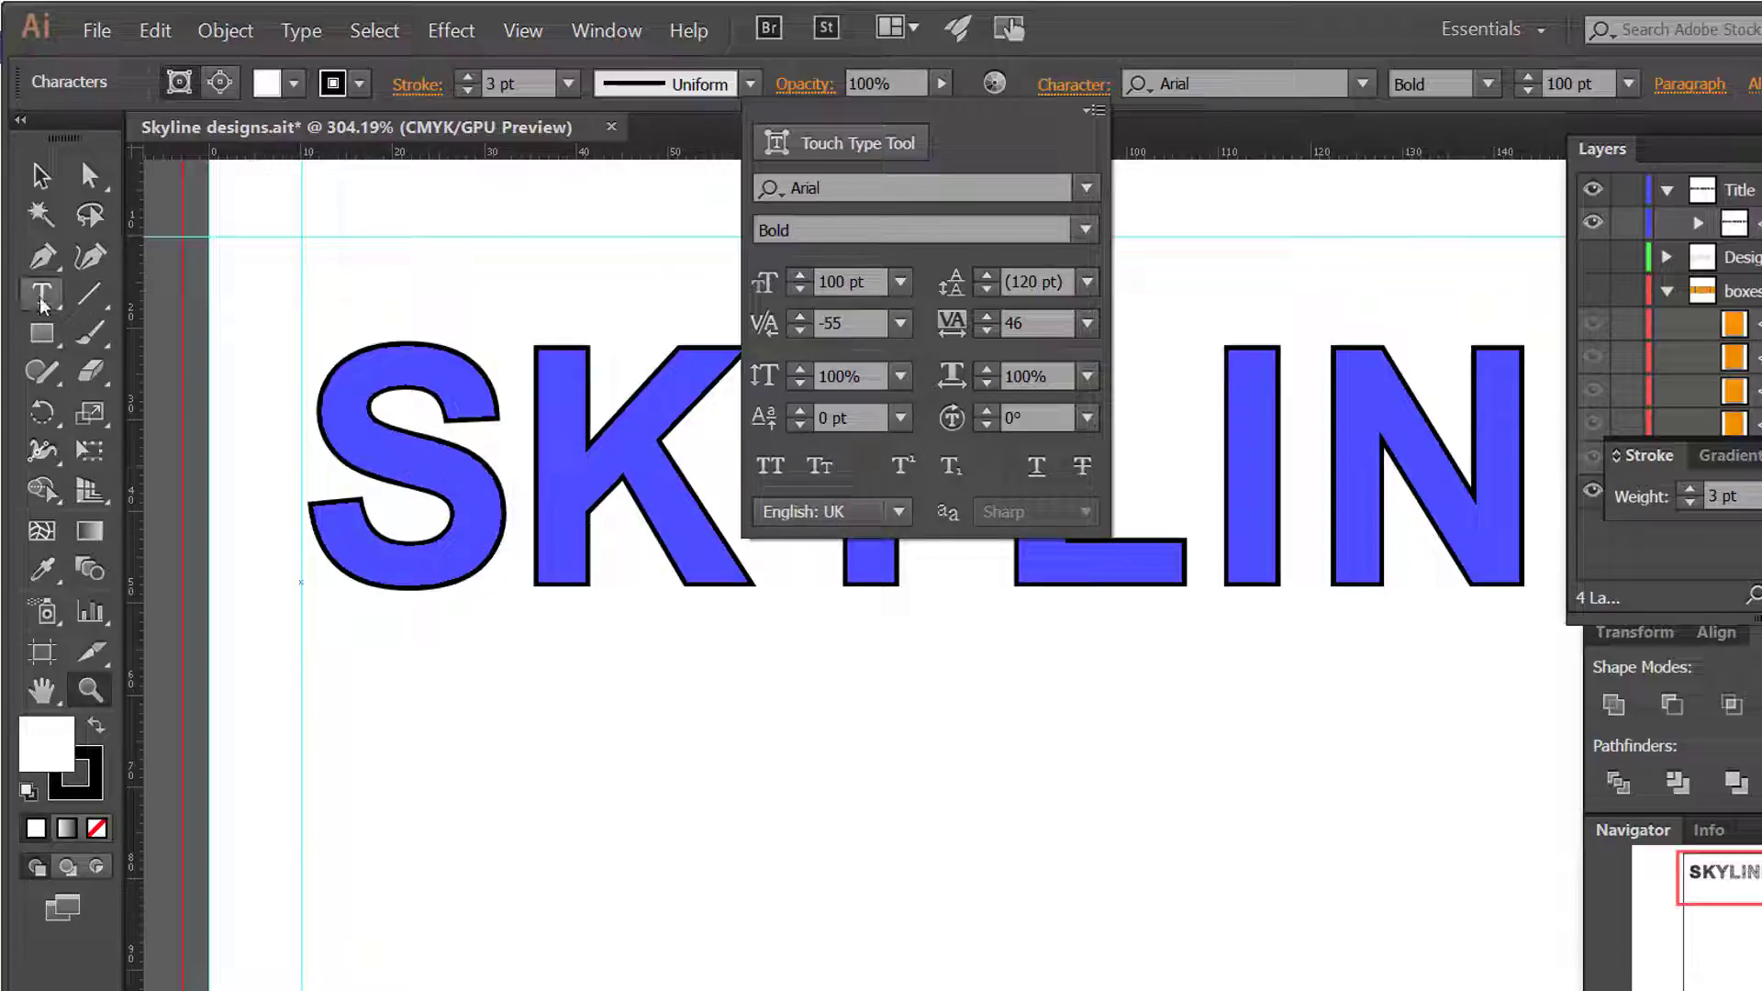
# Step: Select the letter S of SKYLINE and set its vertical scale to 104%
pyautogui.moveTo(317, 420); pyautogui.dragTo(512, 457)
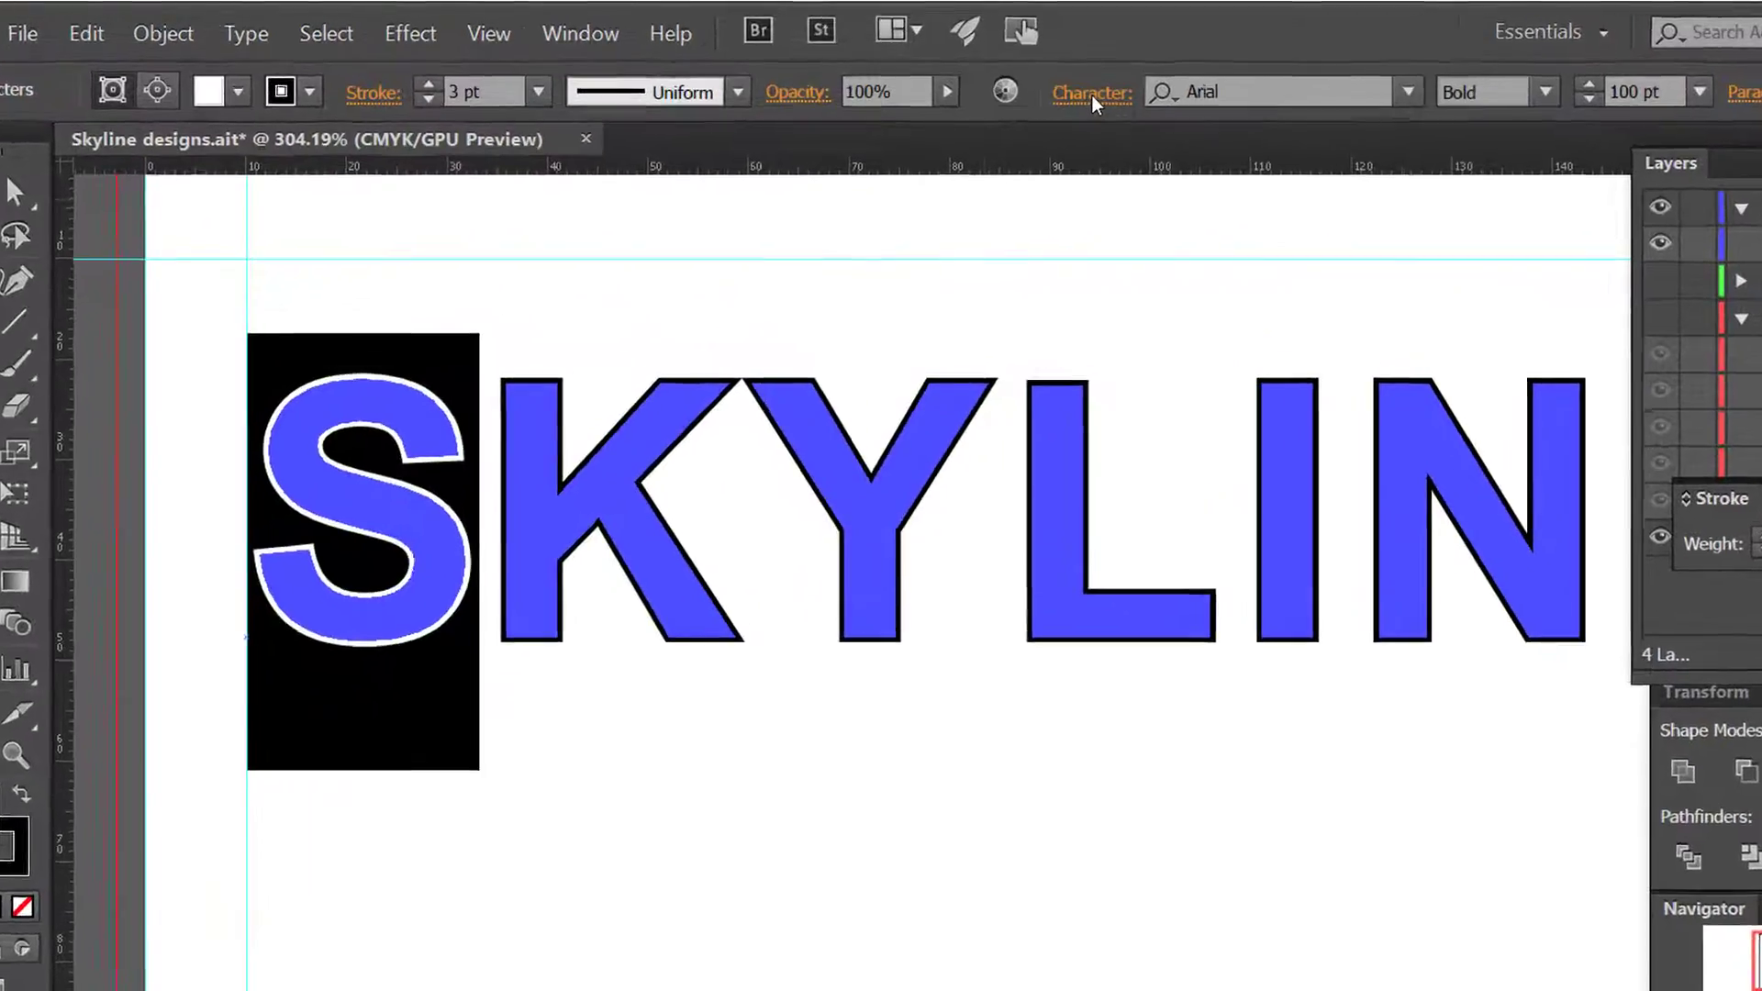
pyautogui.click(1074, 85)
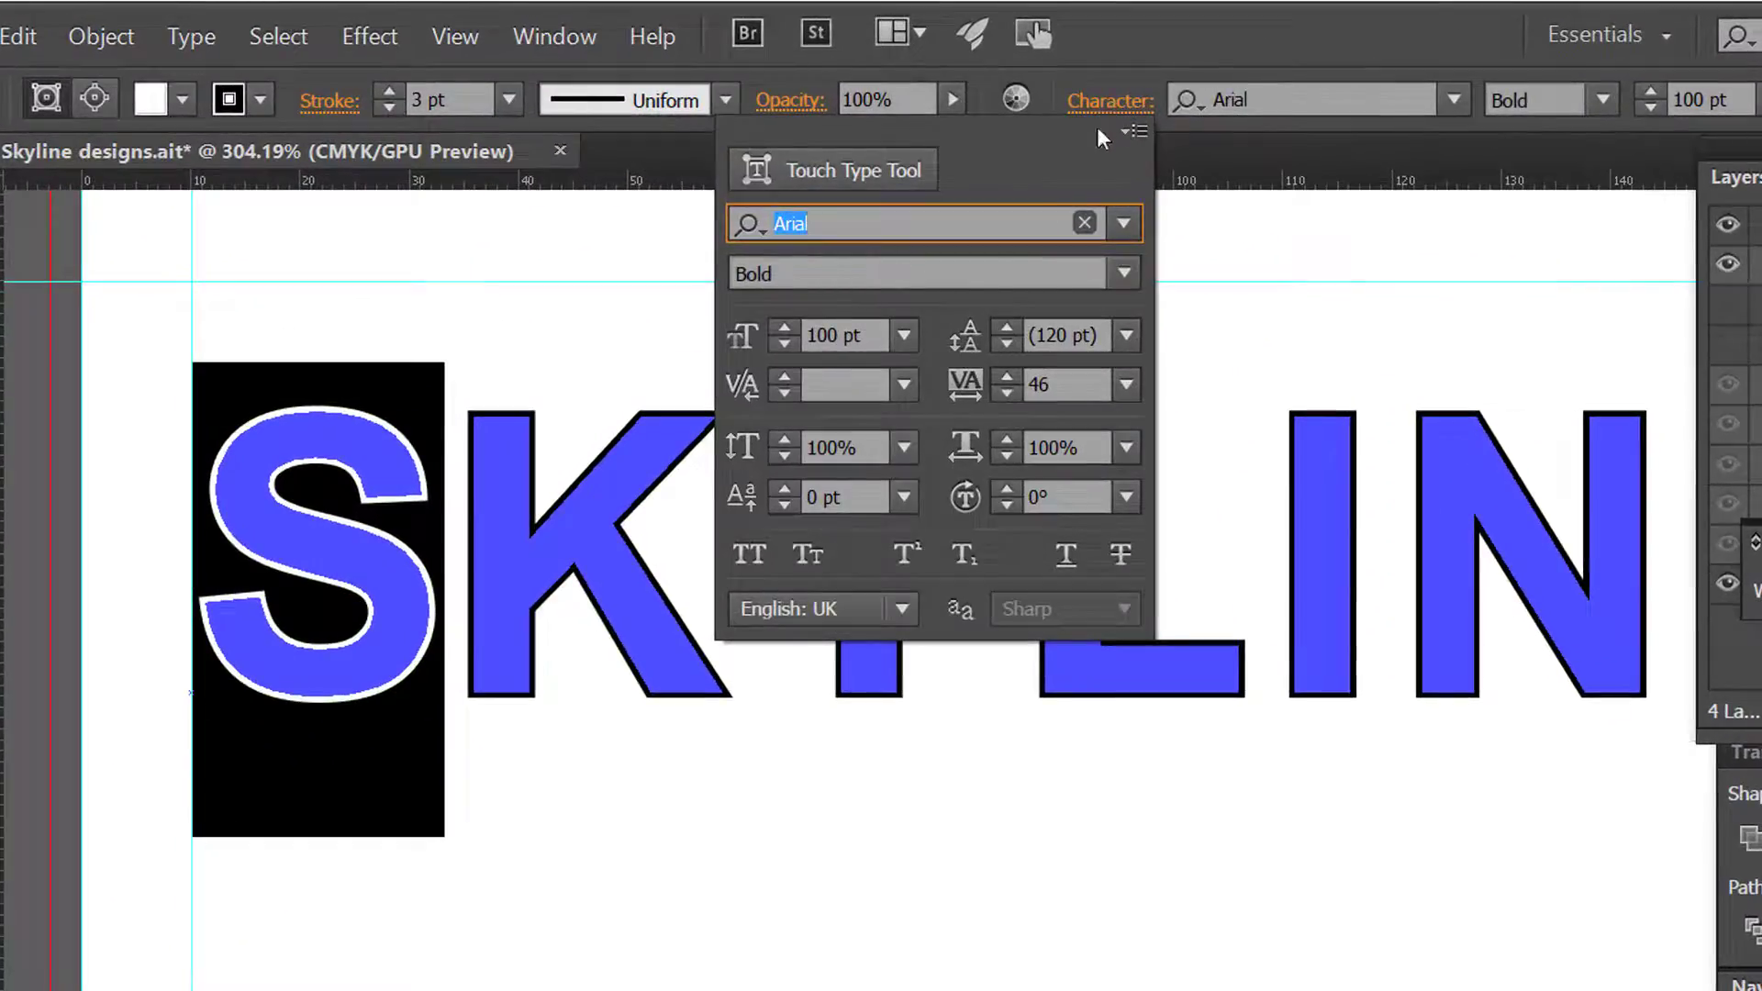
pyautogui.click(782, 437)
pyautogui.click(782, 437)
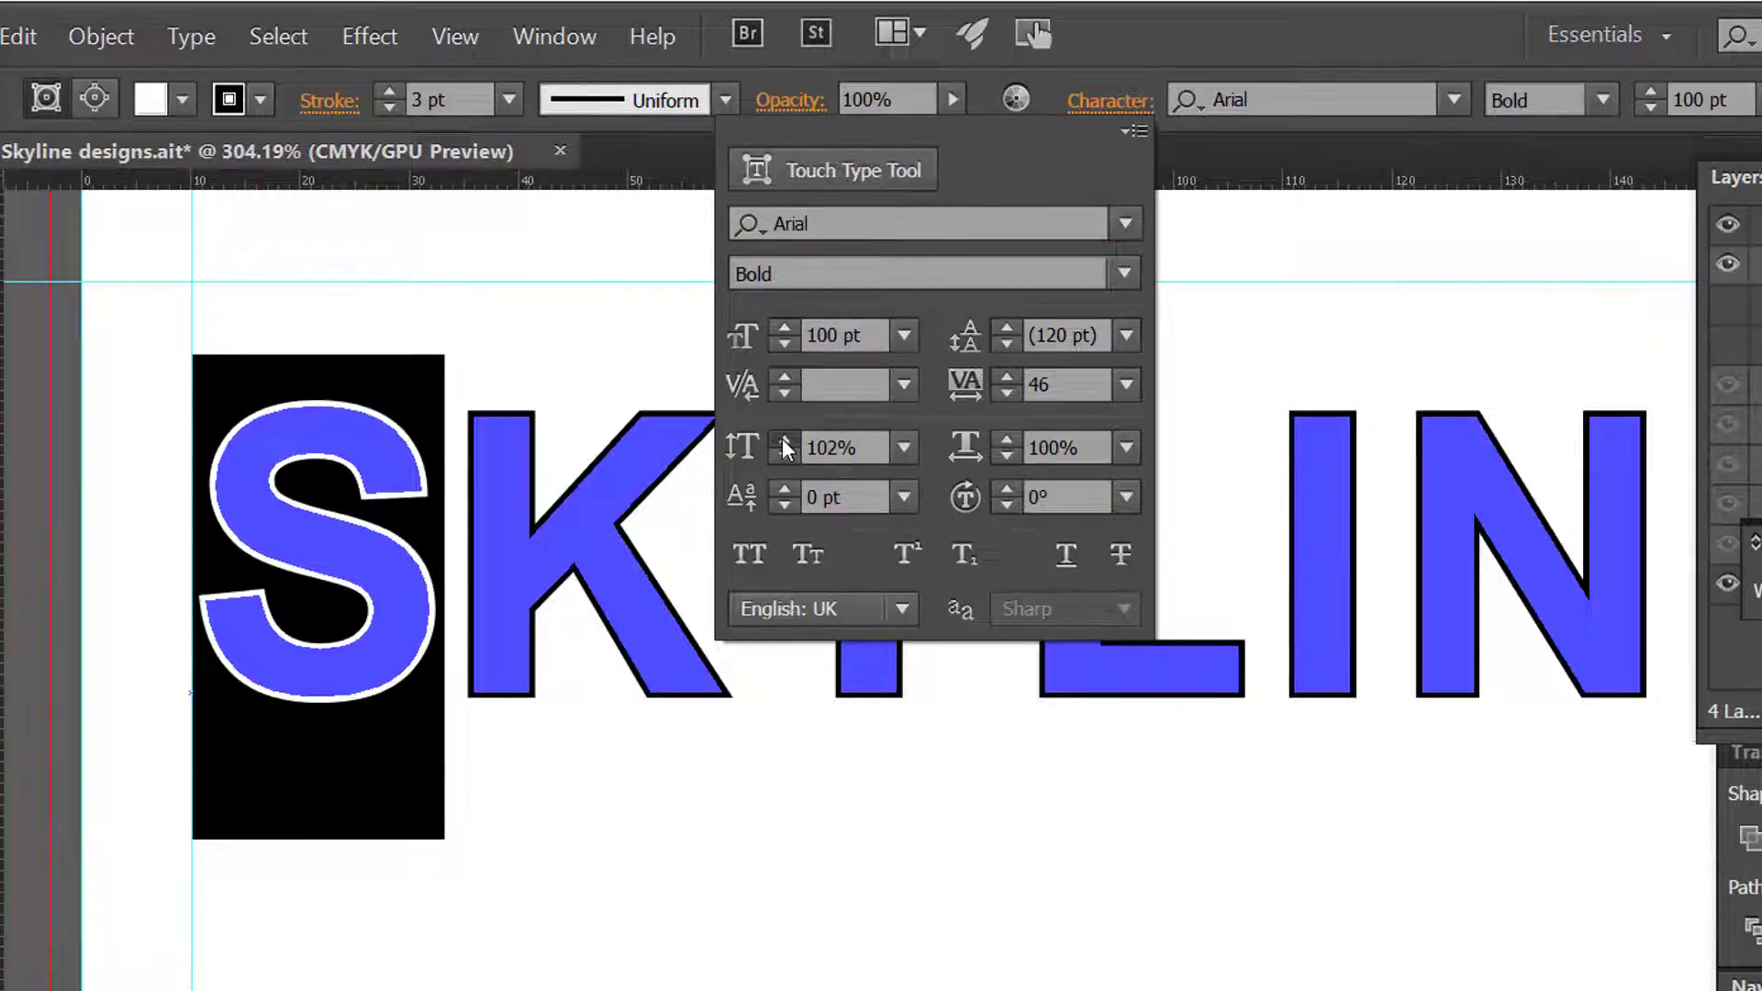
pyautogui.click(783, 439)
pyautogui.click(784, 439)
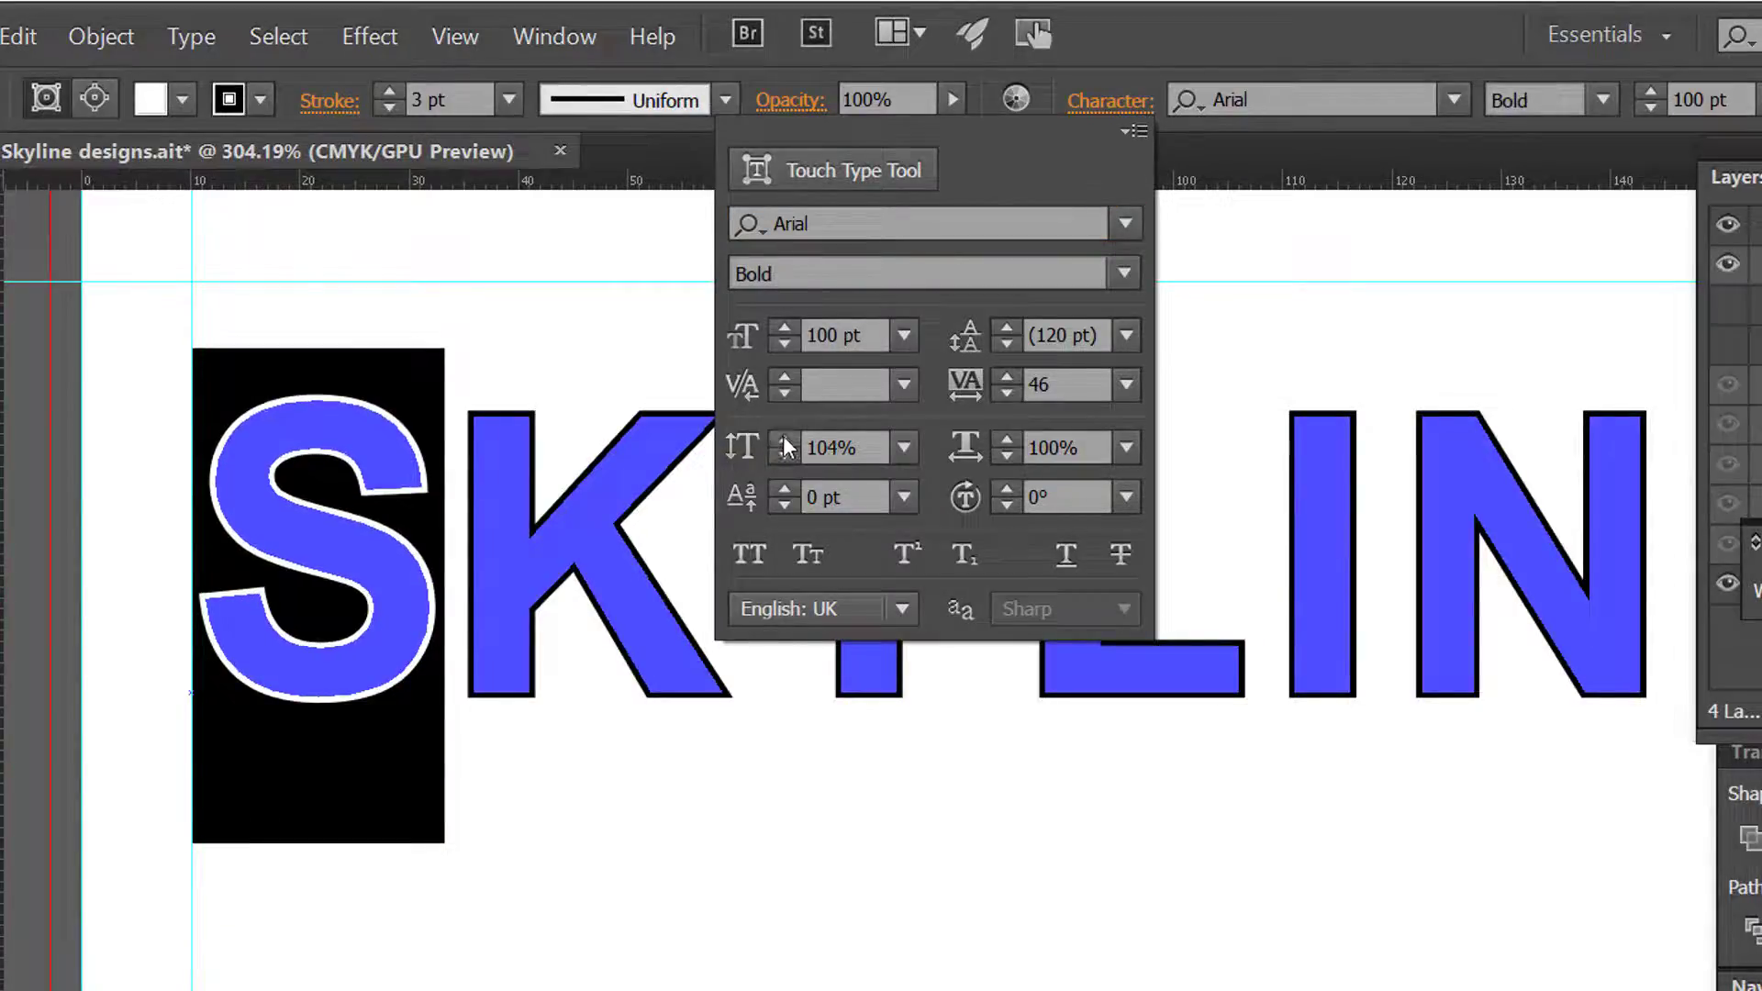
# Step: Set the horizontal scale of the selected letter S to 107%
pyautogui.click(1007, 440)
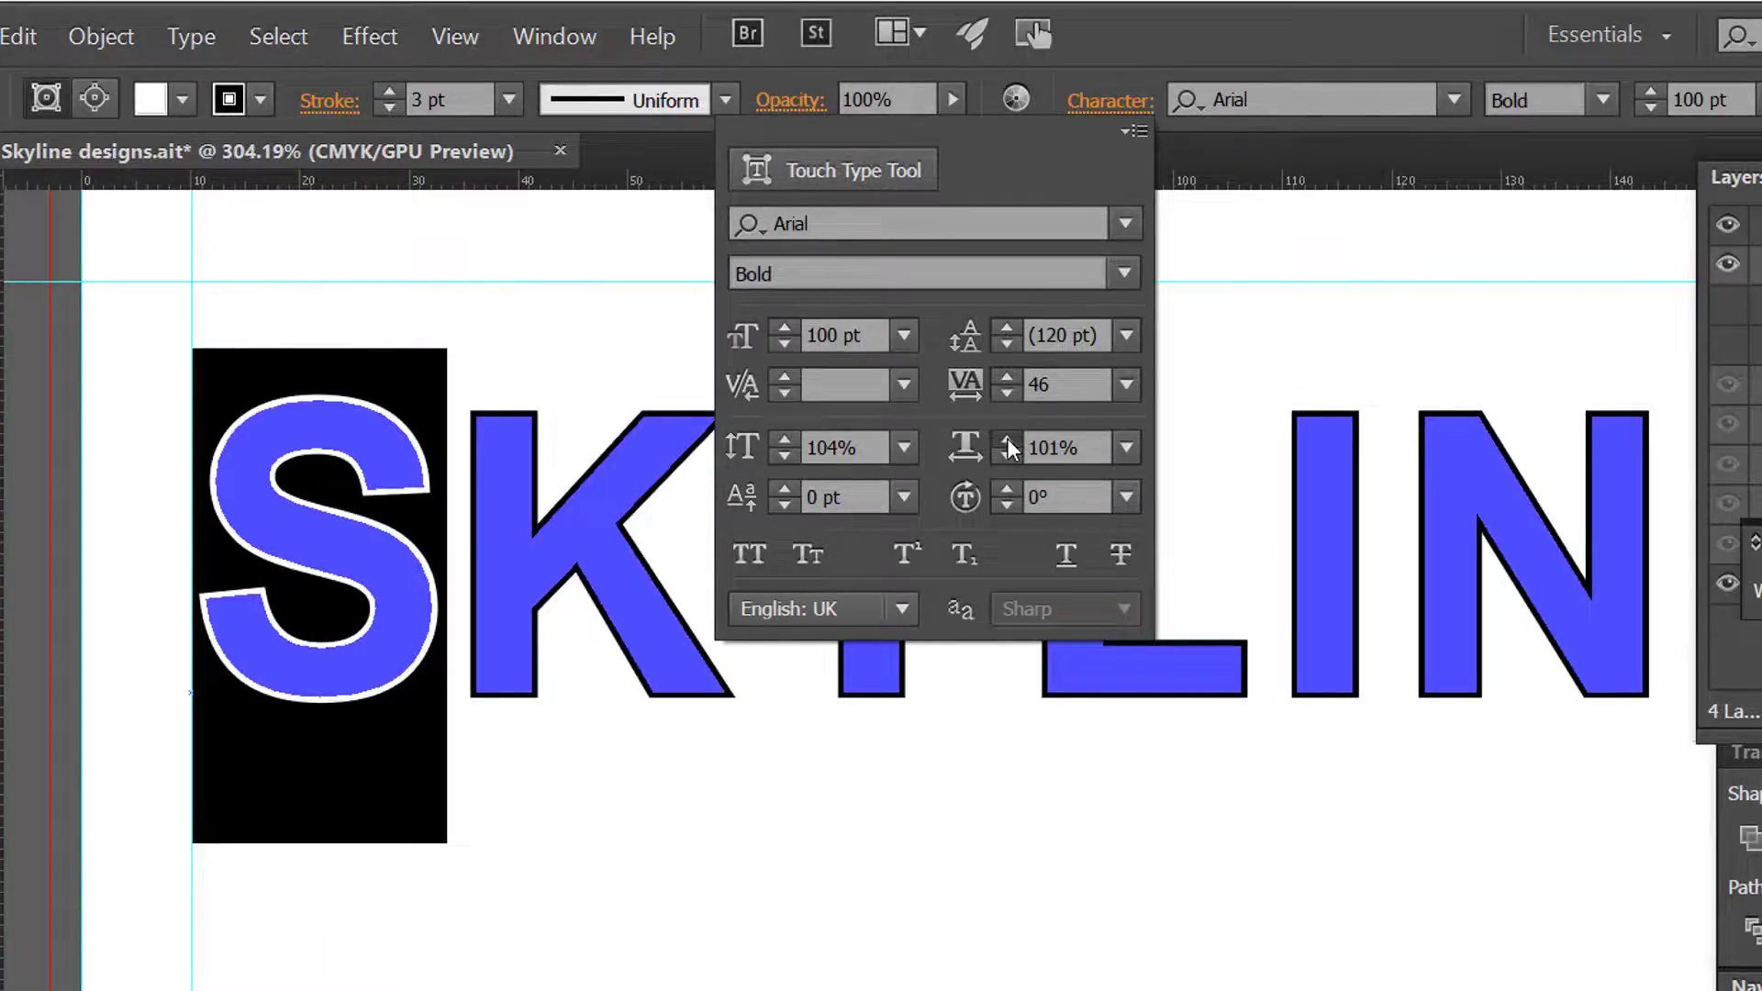
pyautogui.click(1007, 439)
pyautogui.click(1006, 439)
pyautogui.click(1006, 440)
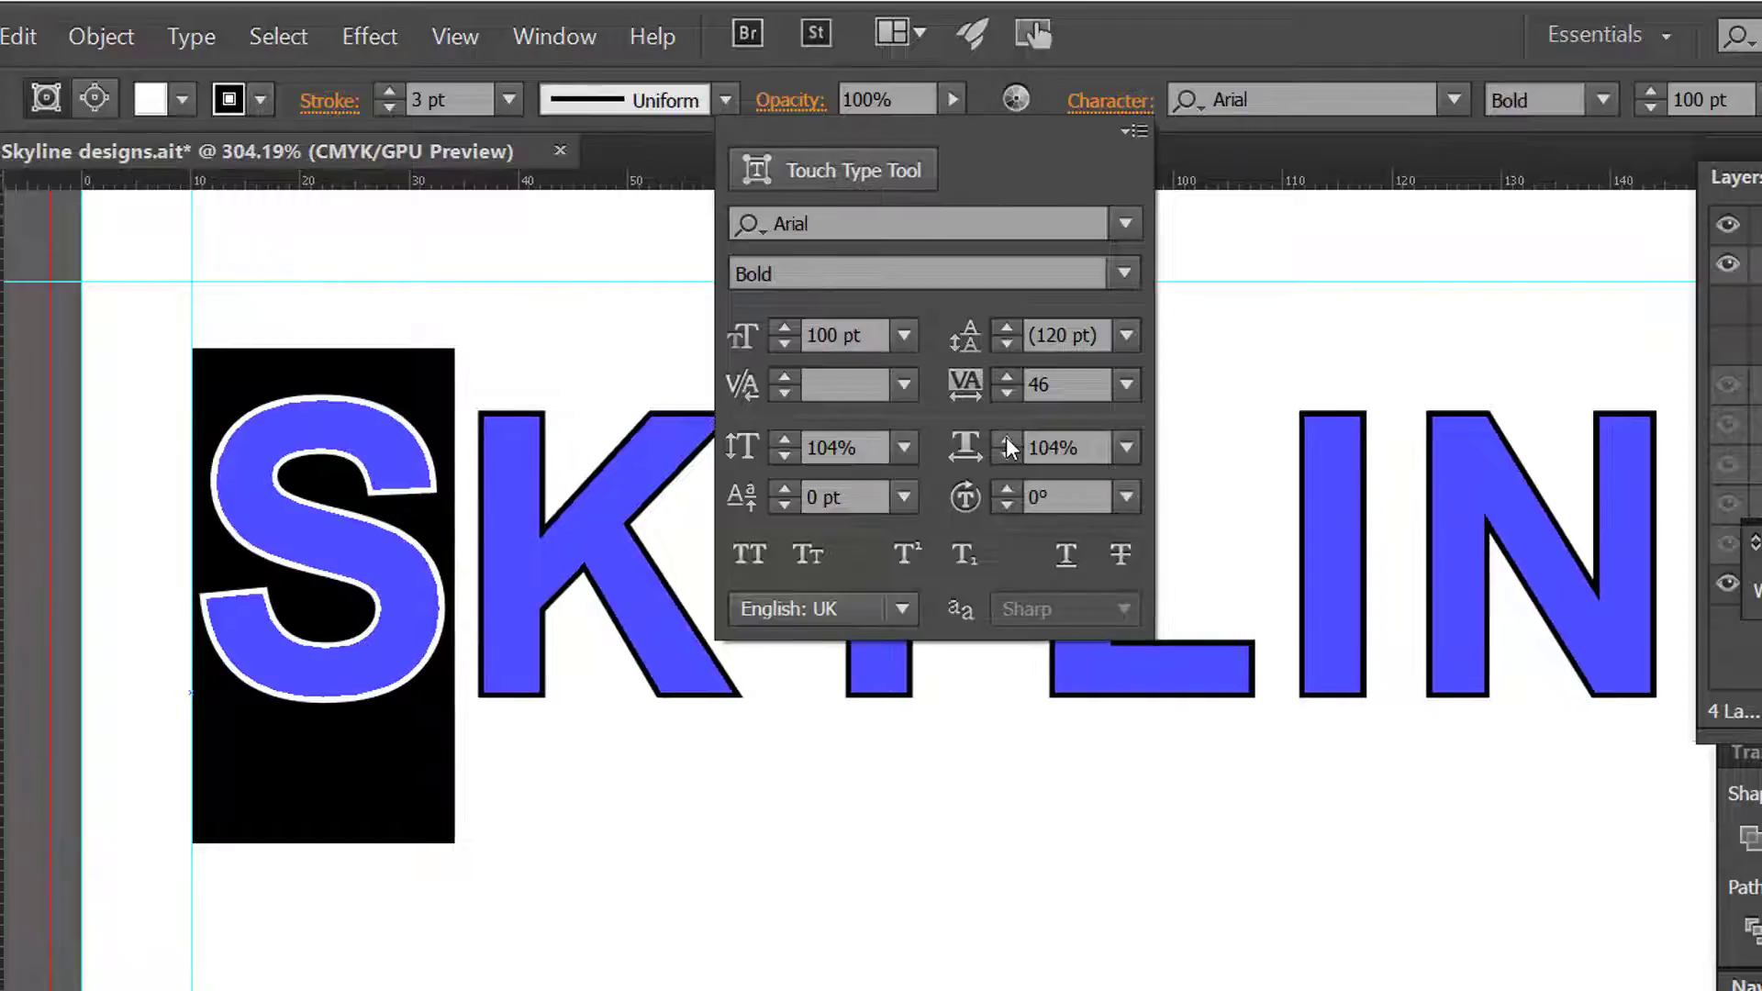
pyautogui.click(1006, 439)
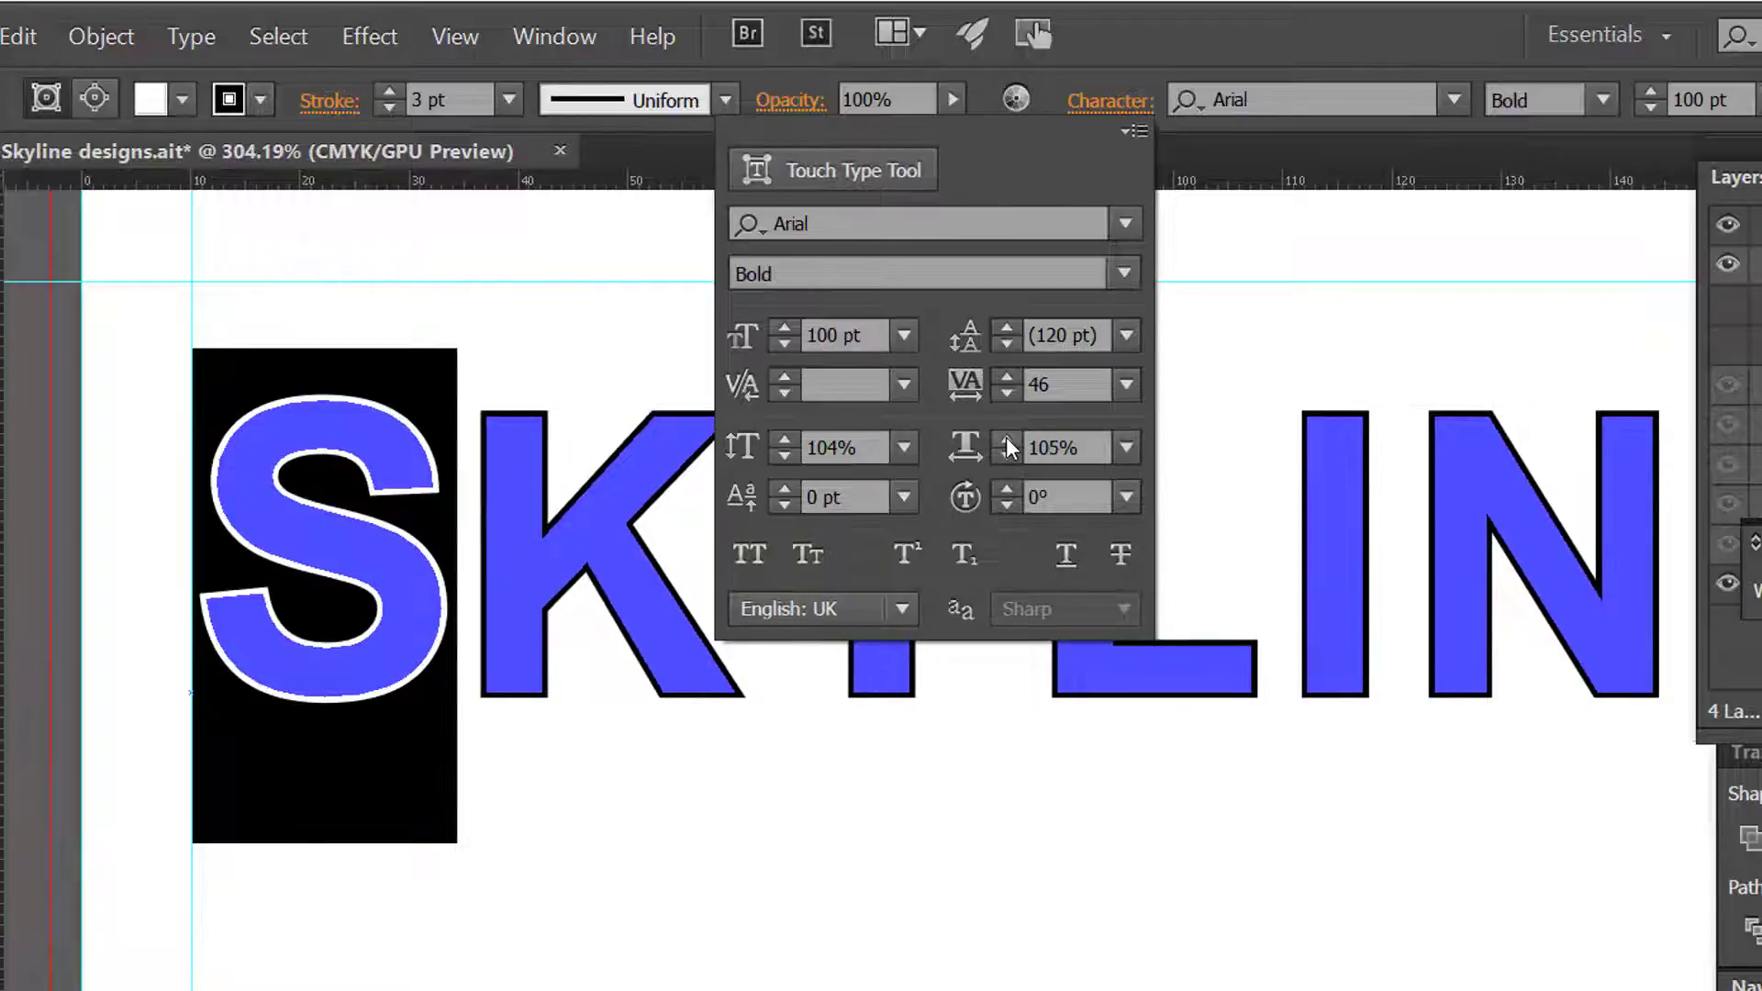
pyautogui.click(1006, 440)
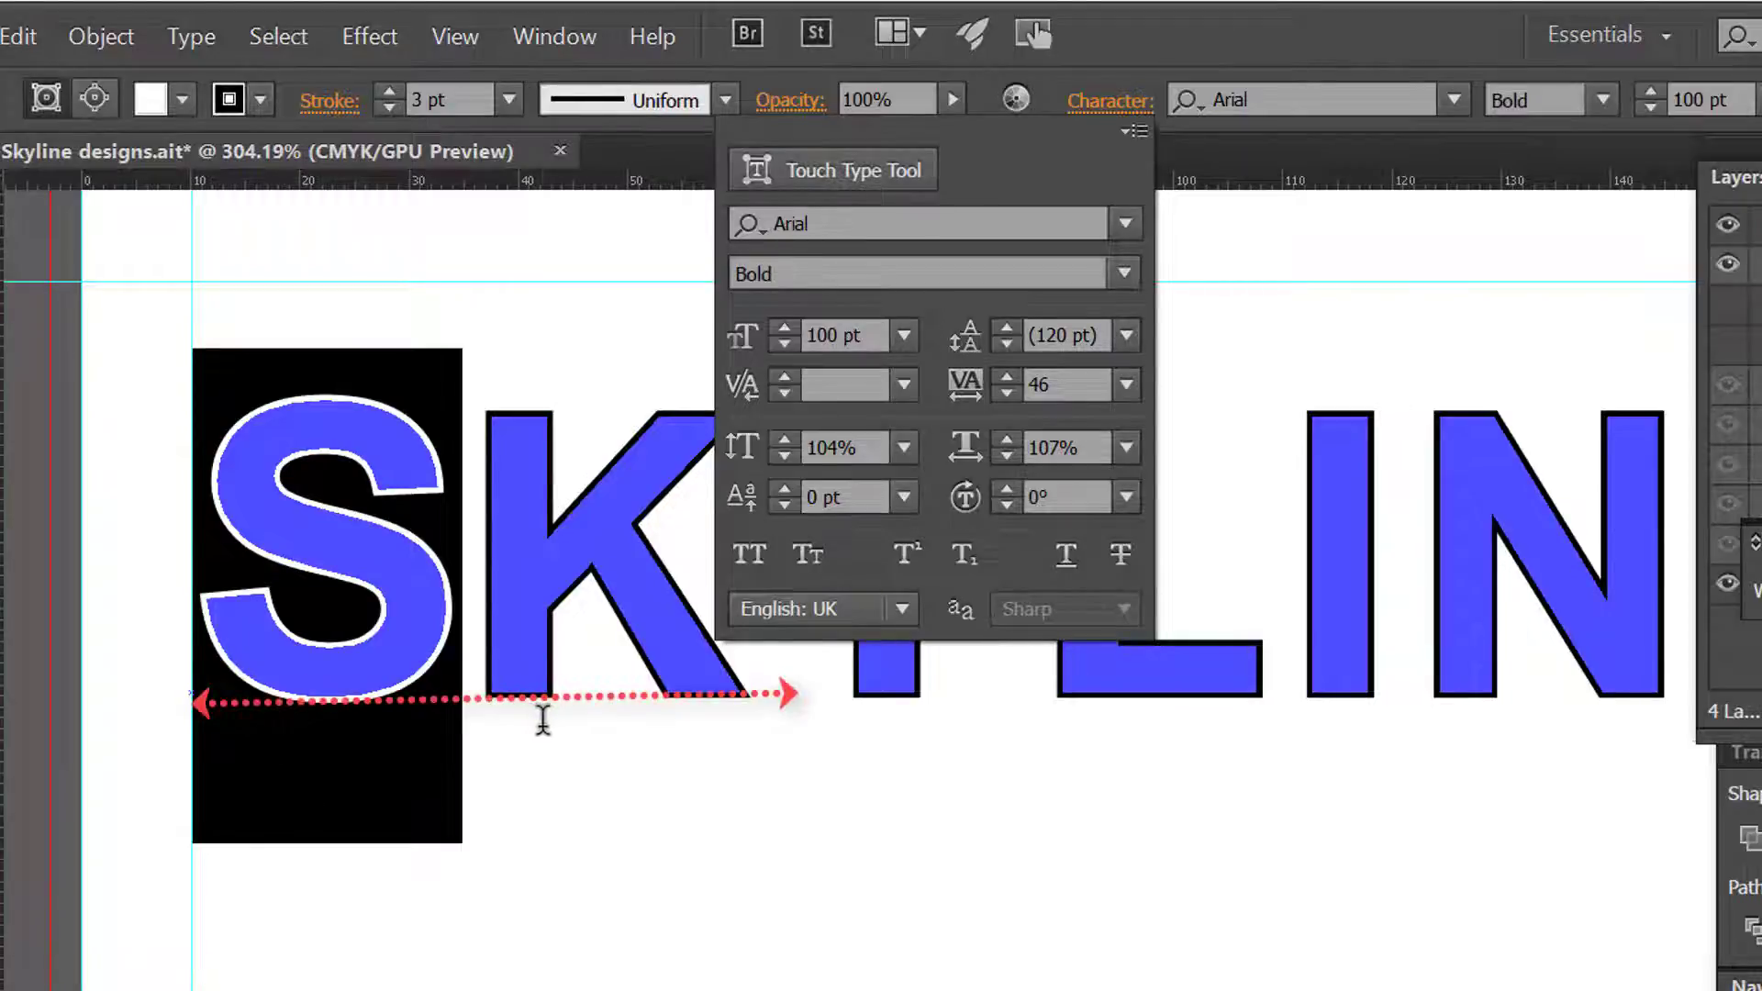
# Step: Try raising the selected letter S above the baseline, and set its baseline shift to -5 pt
pyautogui.click(785, 489)
pyautogui.click(786, 490)
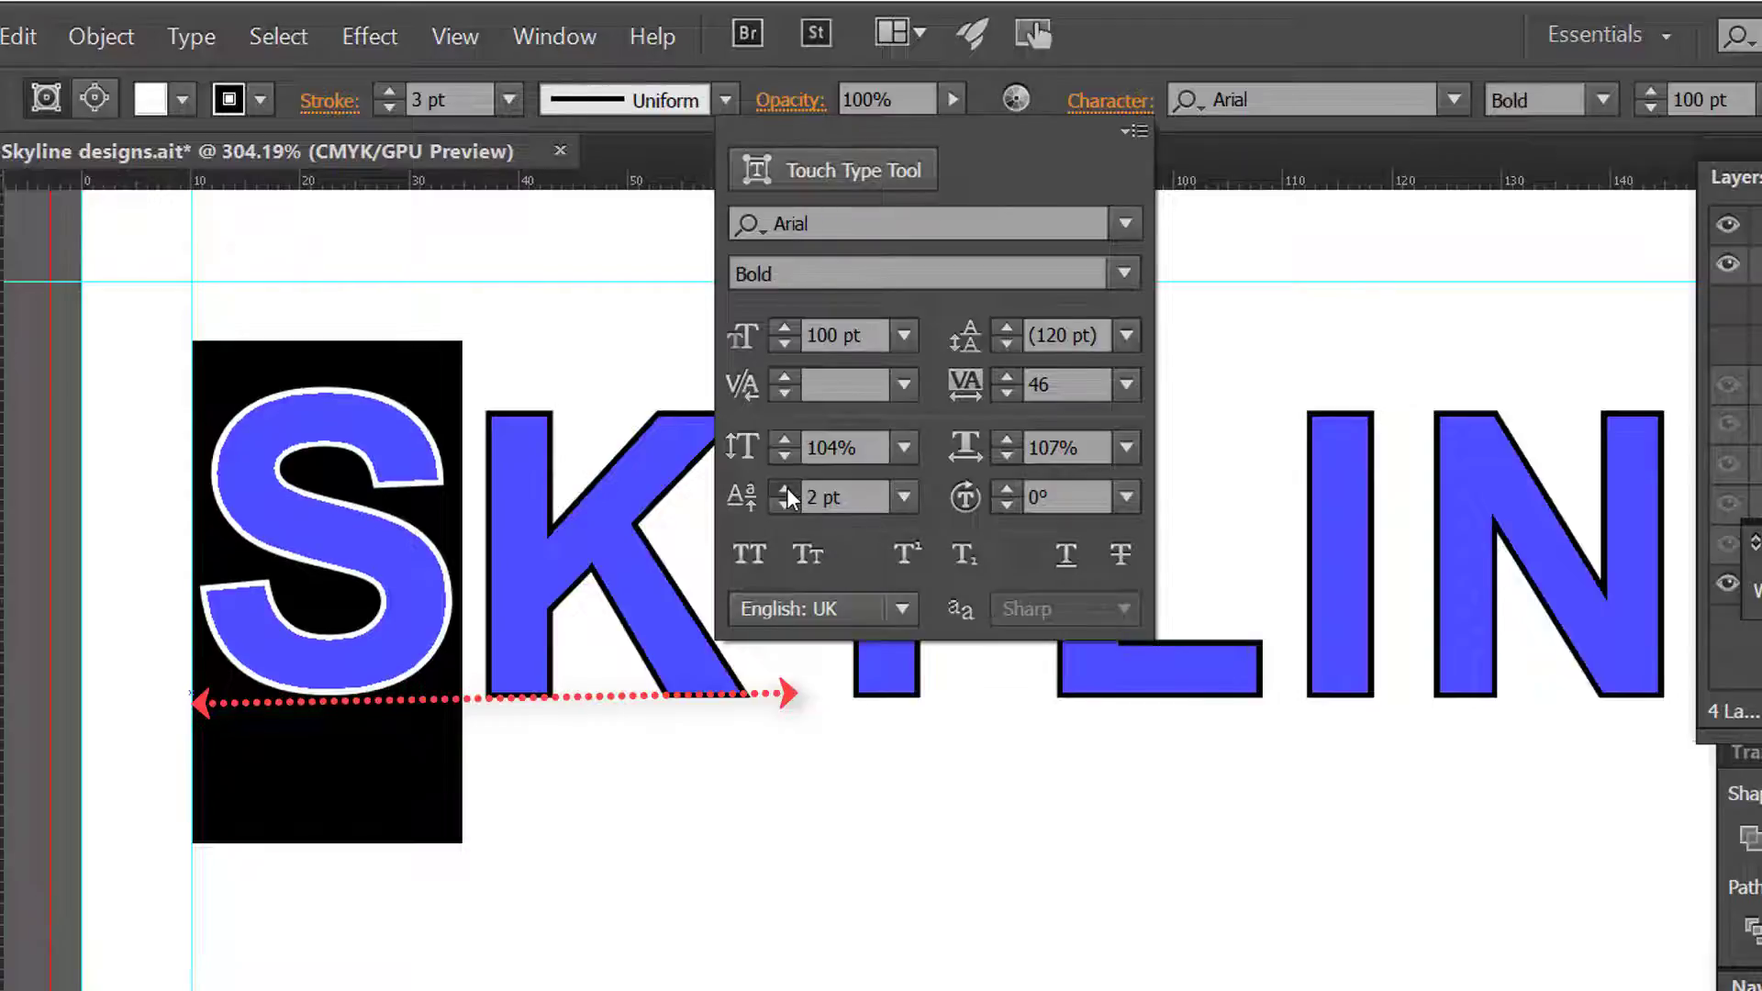
pyautogui.click(785, 489)
pyautogui.click(786, 491)
pyautogui.click(784, 505)
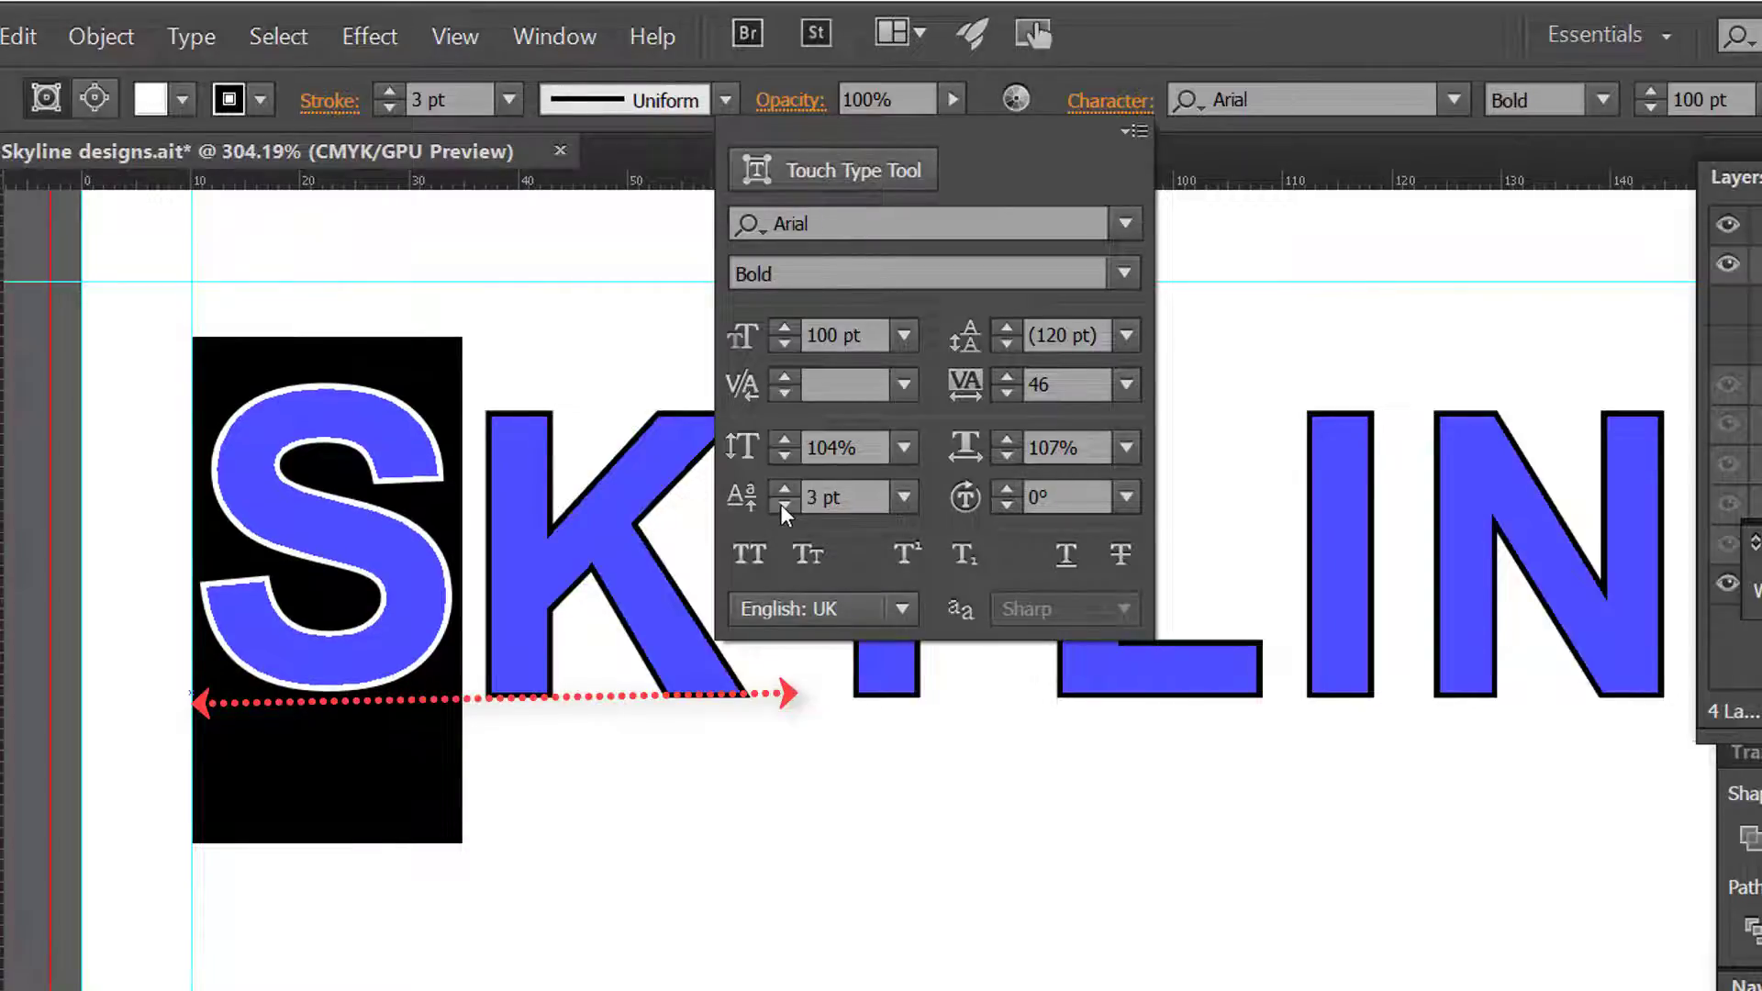
pyautogui.click(781, 503)
pyautogui.click(780, 504)
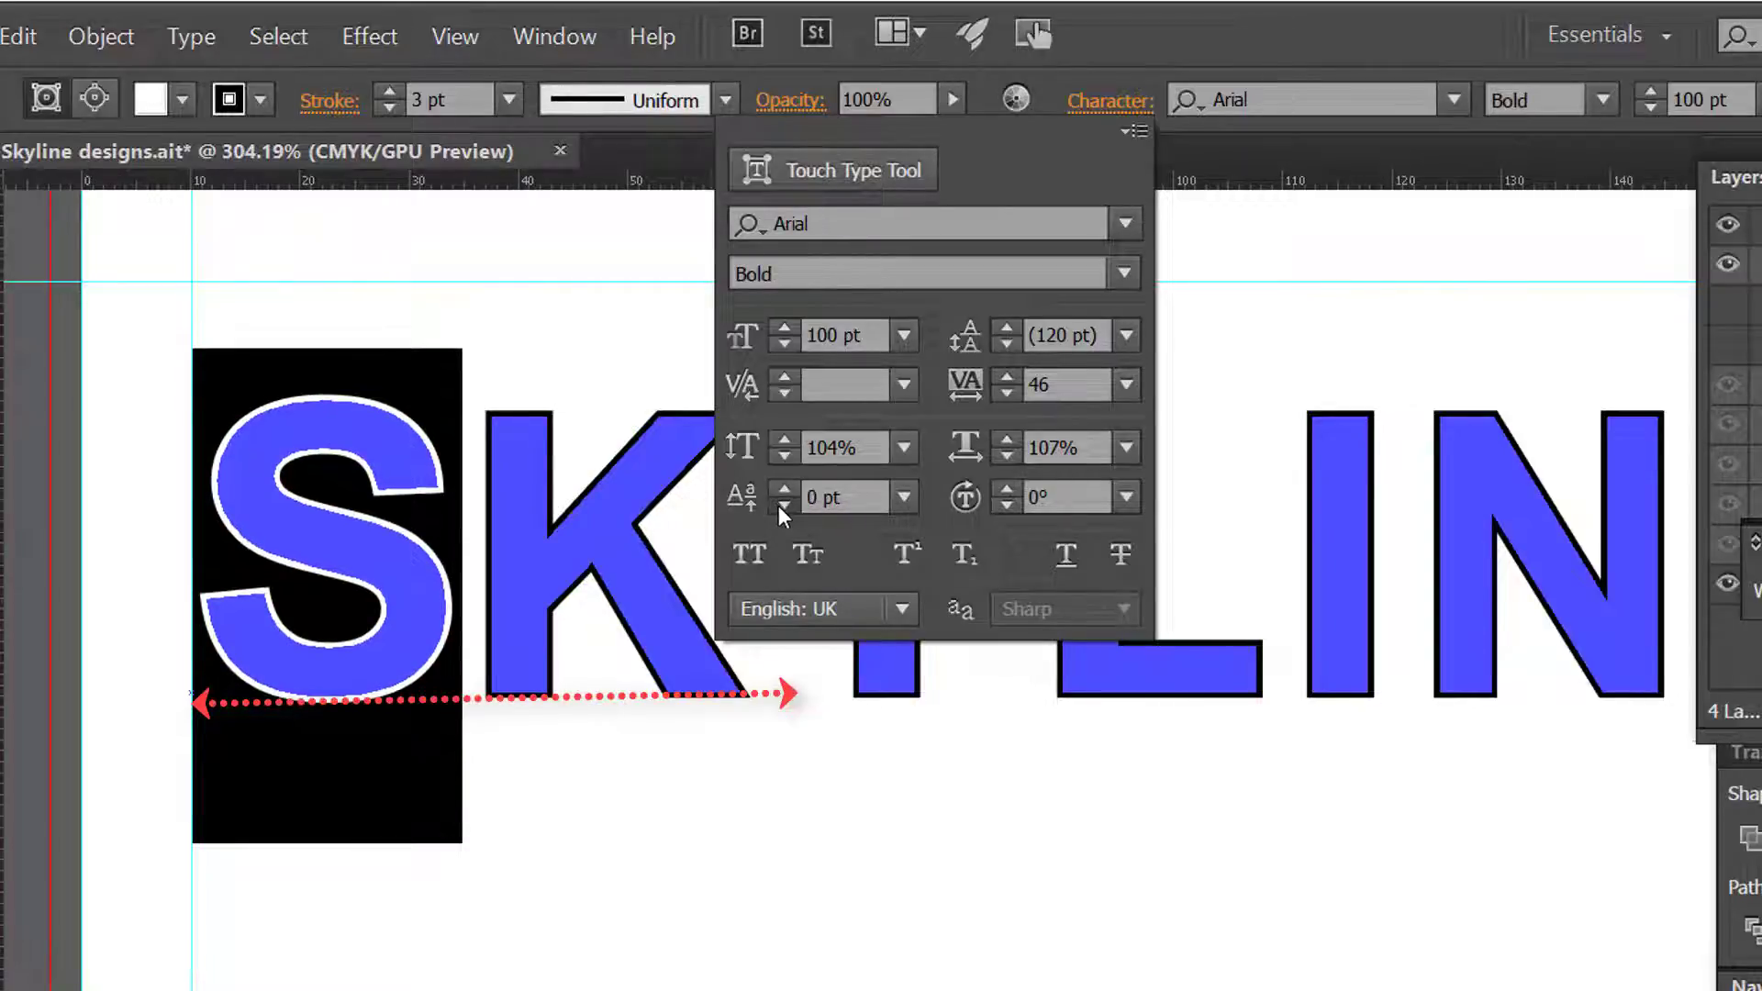
pyautogui.click(779, 504)
pyautogui.click(779, 505)
pyautogui.click(776, 505)
pyautogui.click(774, 503)
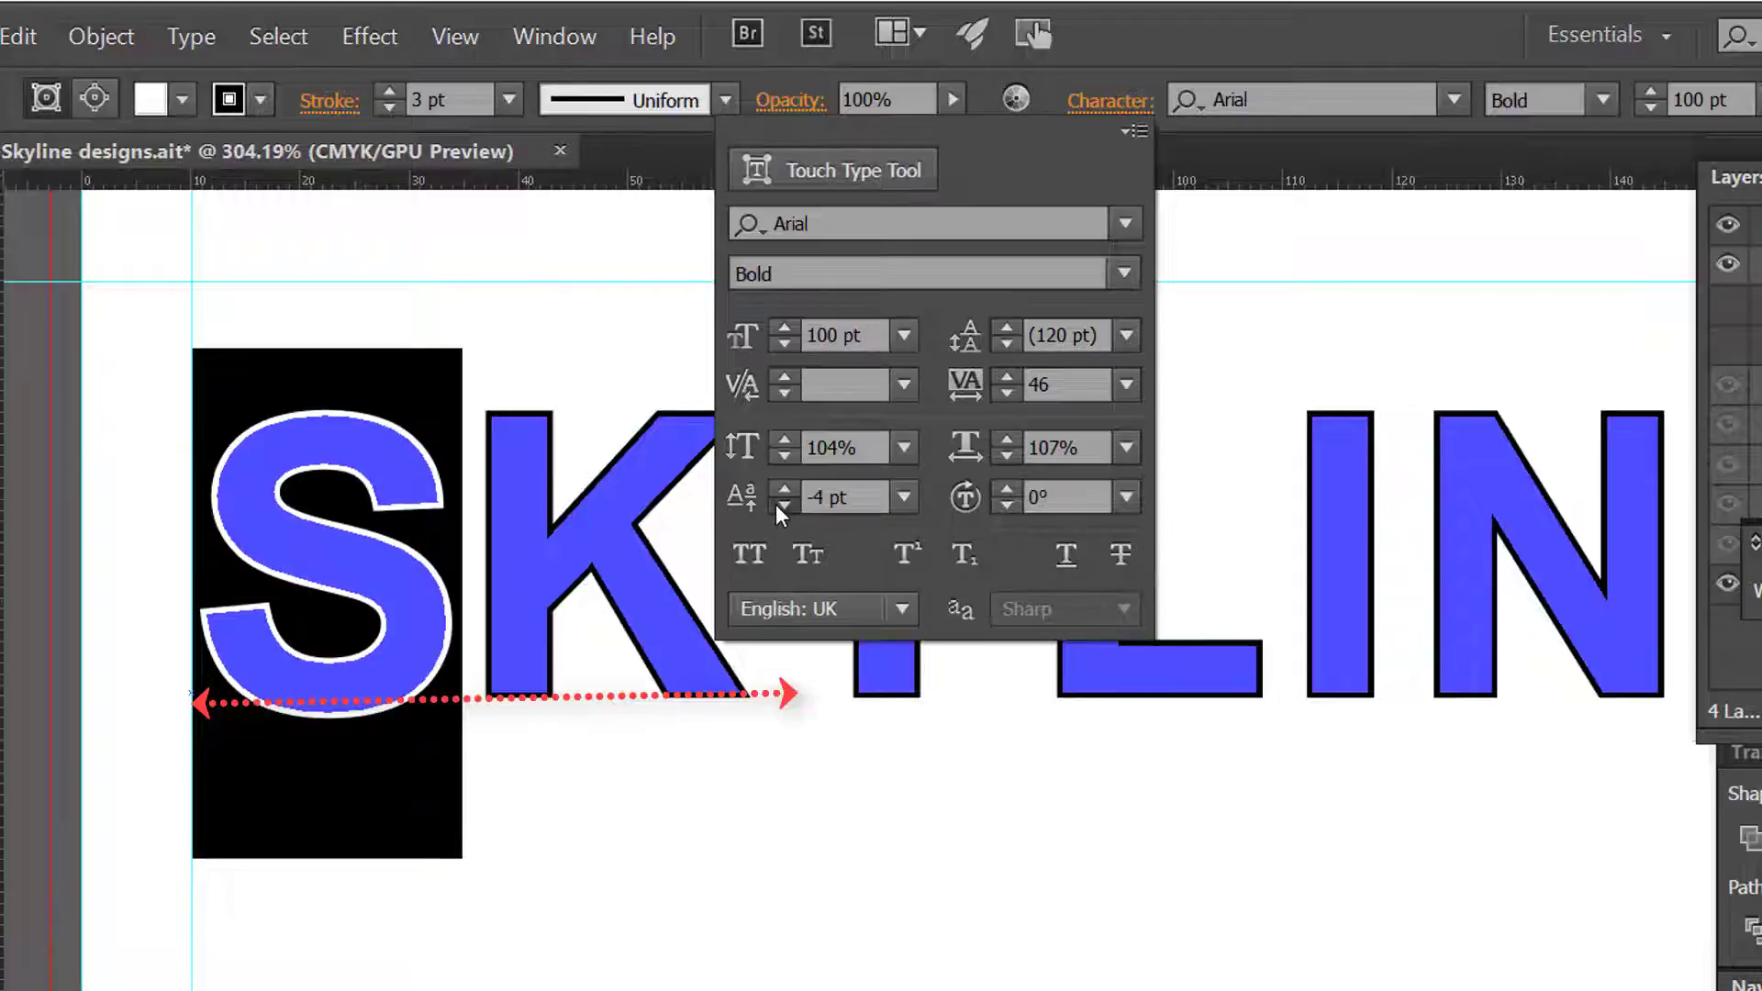
pyautogui.click(774, 504)
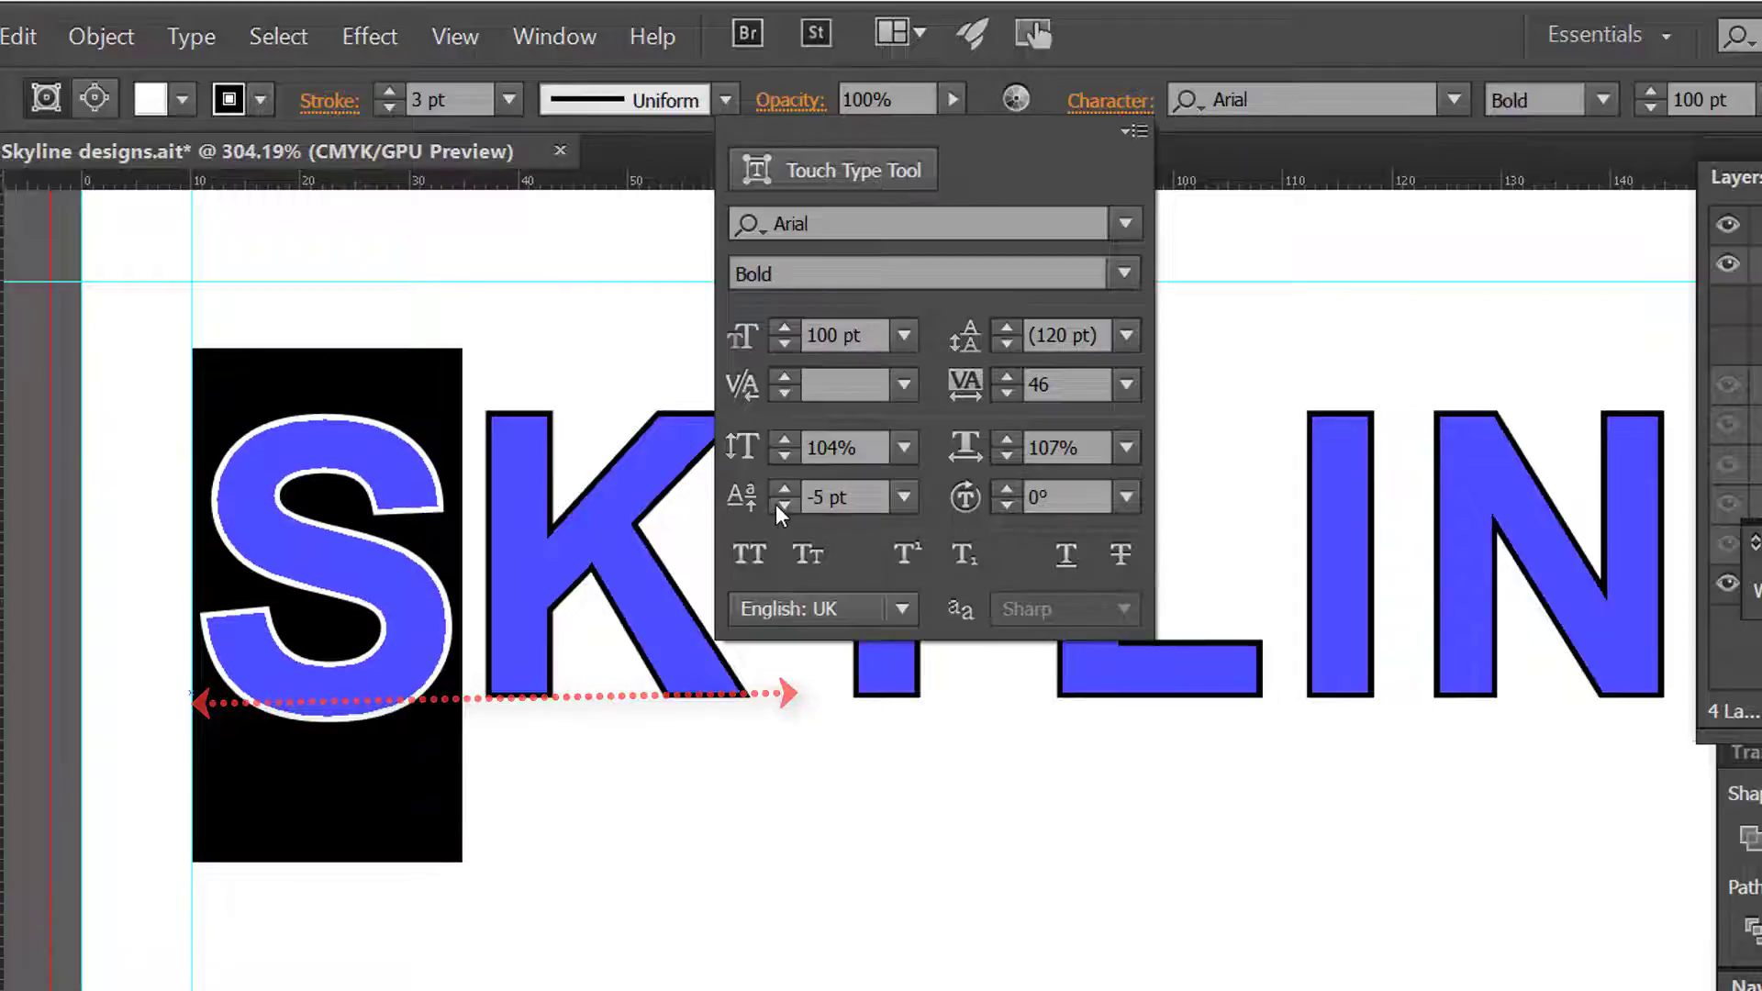
# Step: Set the character rotation of the selected letter S to 4° and deselect the letter
pyautogui.click(1006, 492)
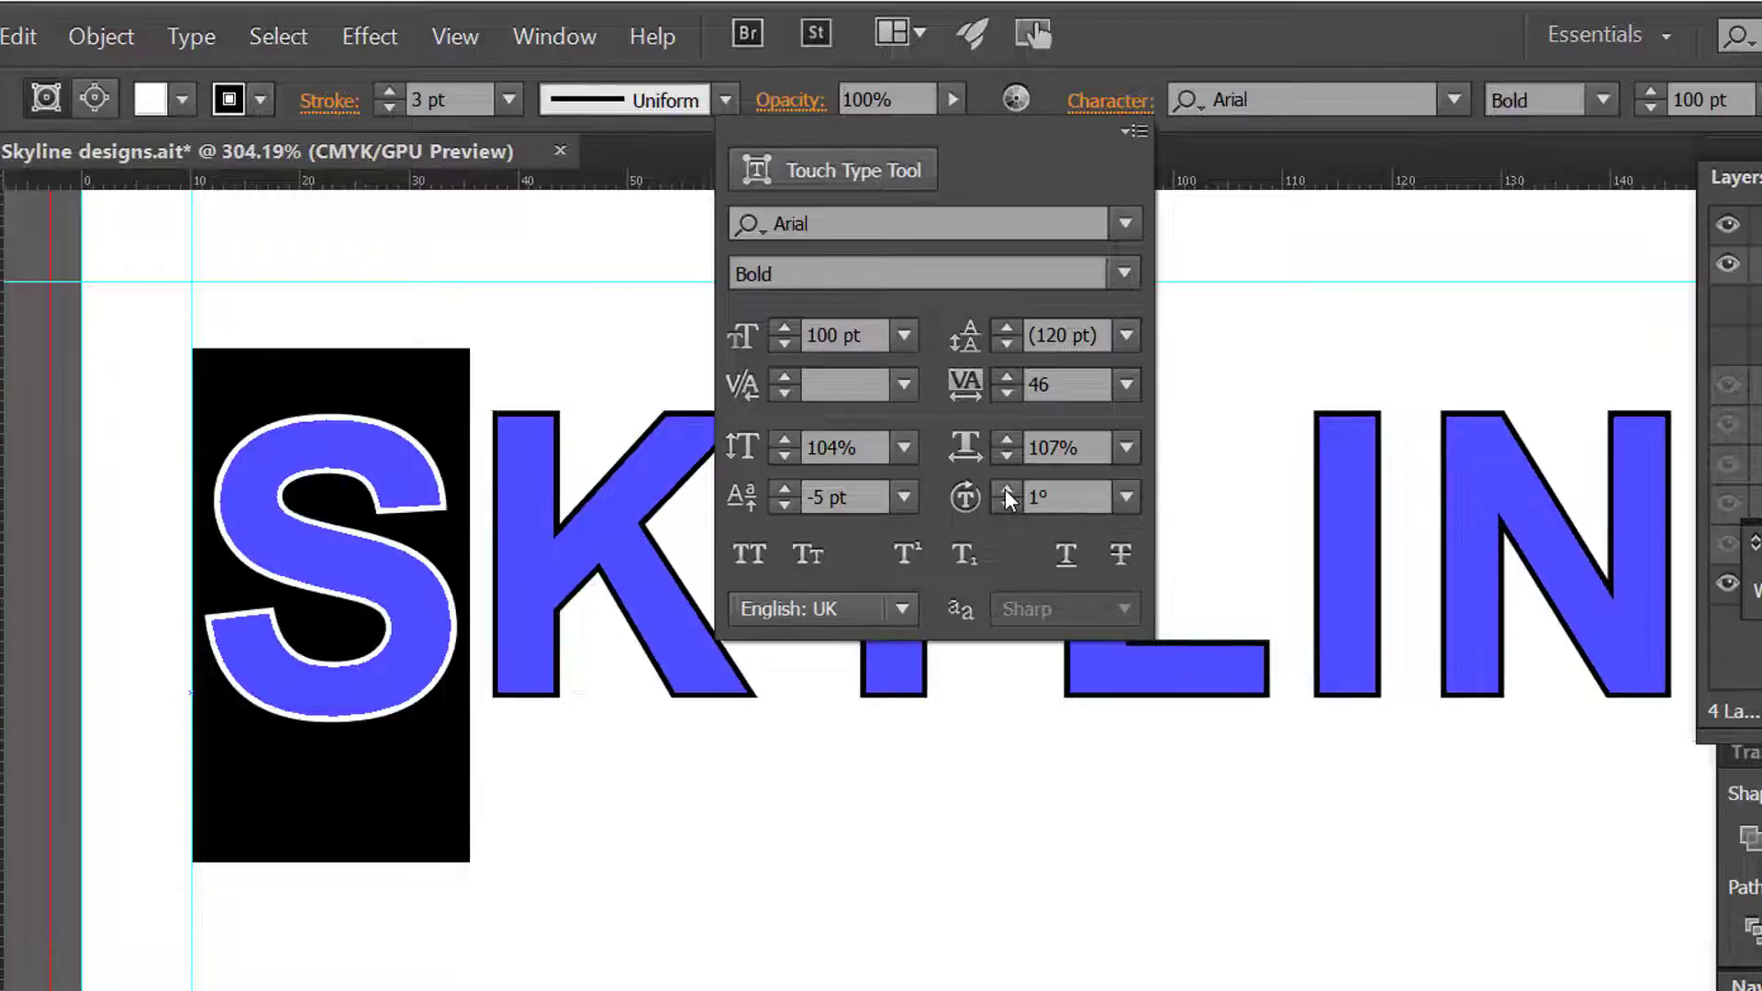
pyautogui.click(1005, 492)
pyautogui.click(1006, 492)
pyautogui.click(1006, 492)
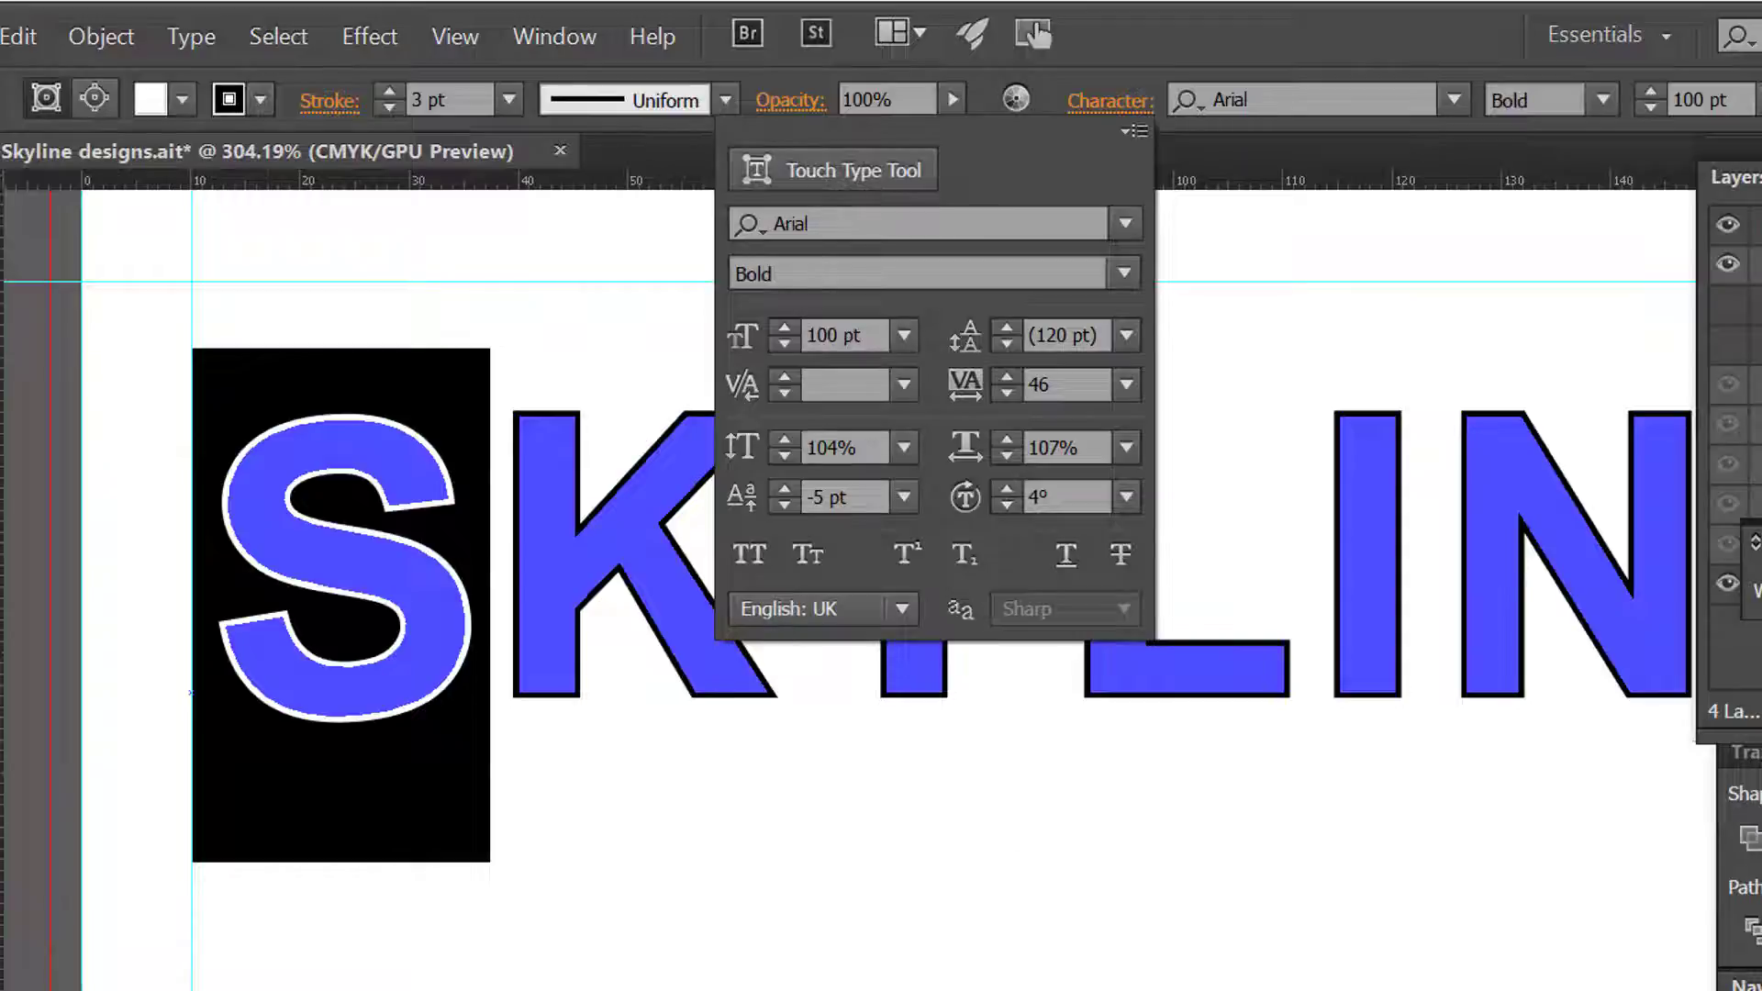
pyautogui.click(558, 729)
pyautogui.click(763, 862)
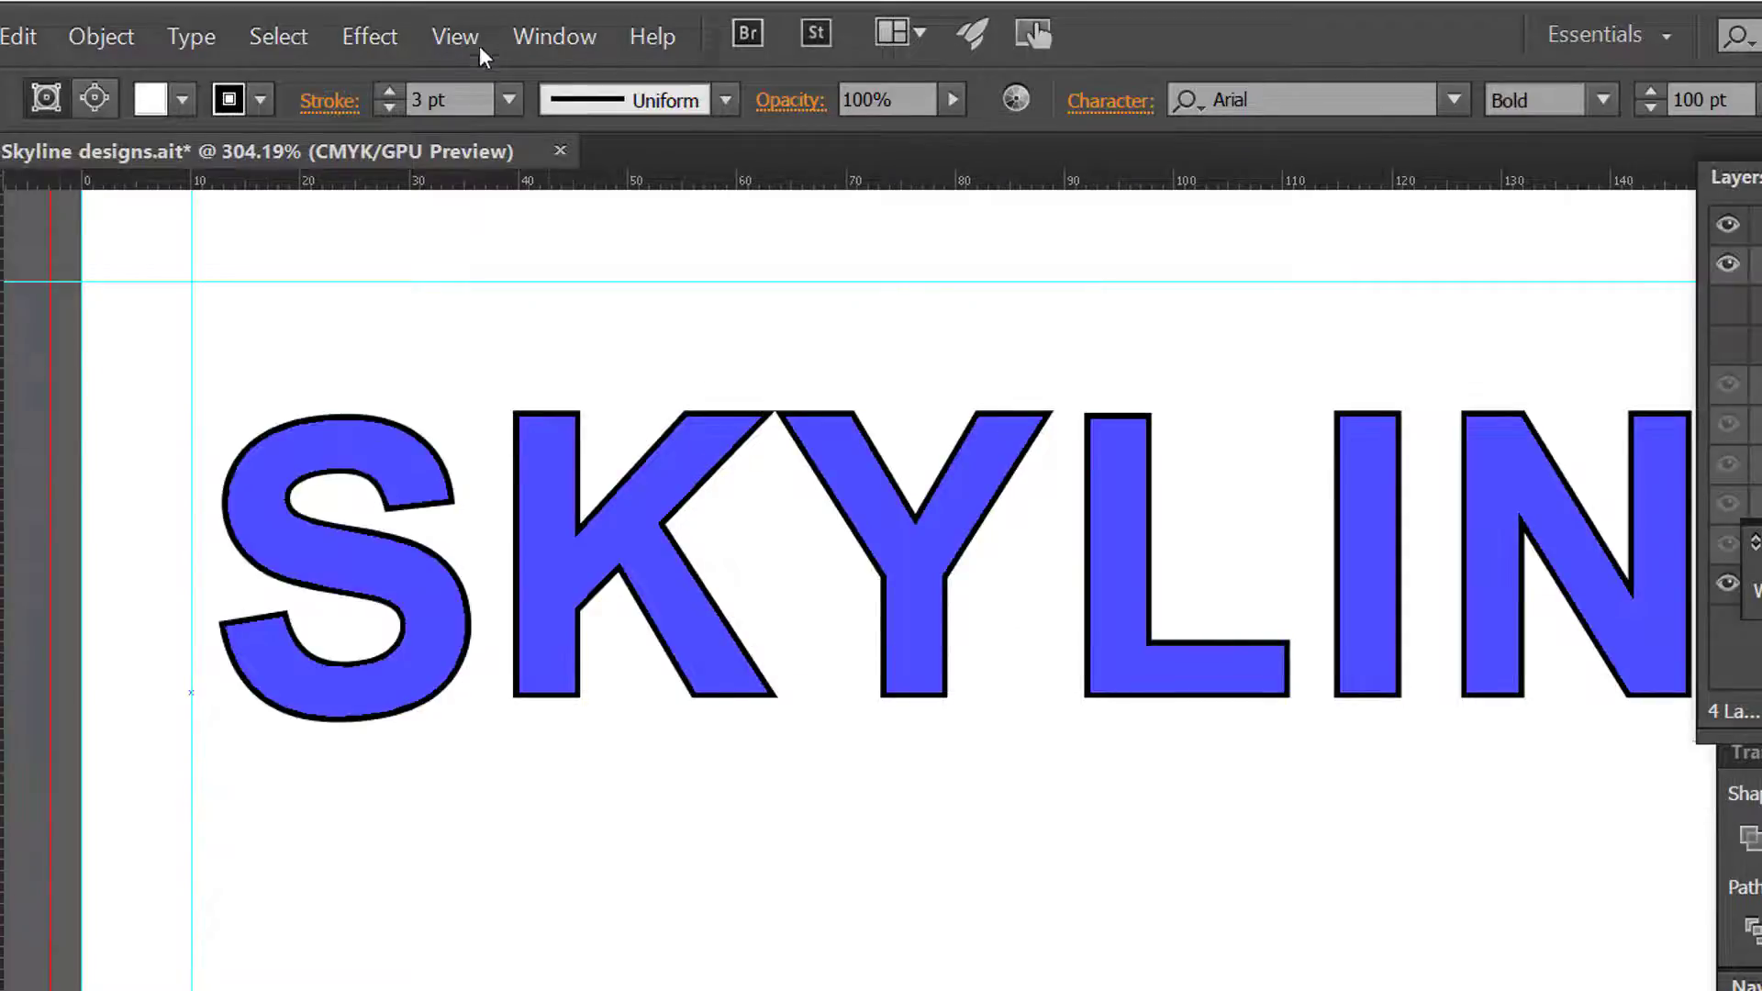
# Step: Scale the whole SKYLINE DESIGNS 2021 title down to about 89.88 pt to fit between the side margin guides, and deselect it
pyautogui.click(468, 36)
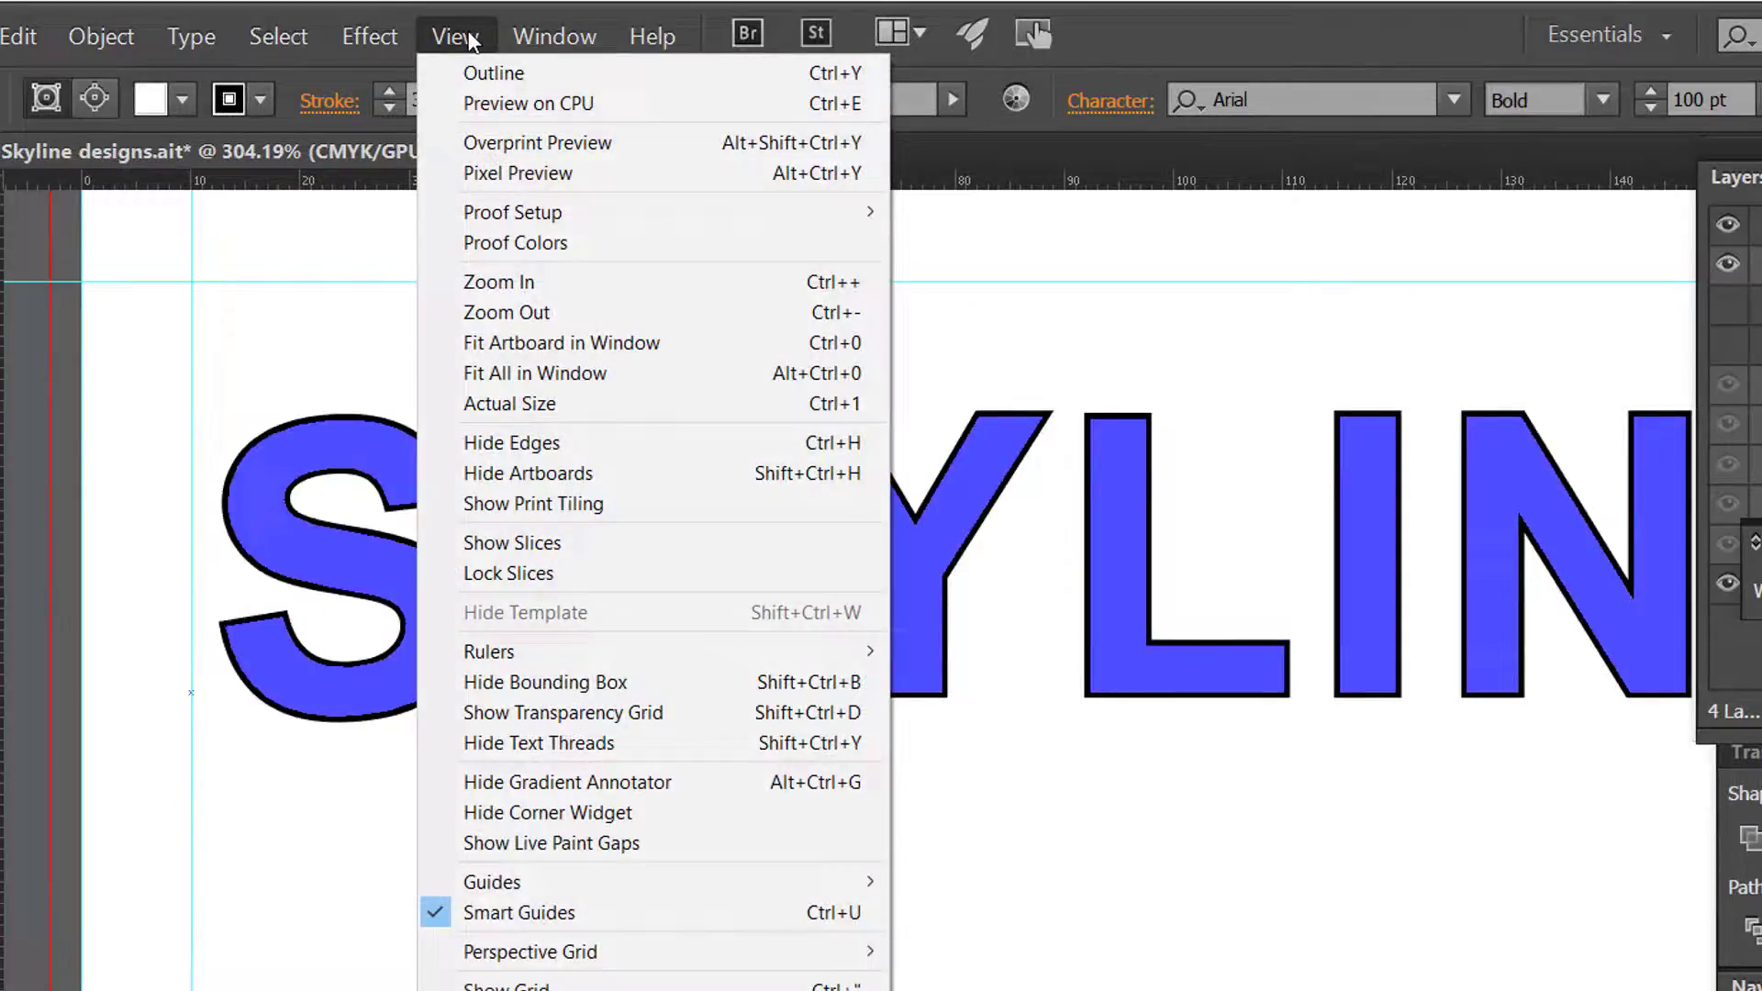
pyautogui.click(561, 343)
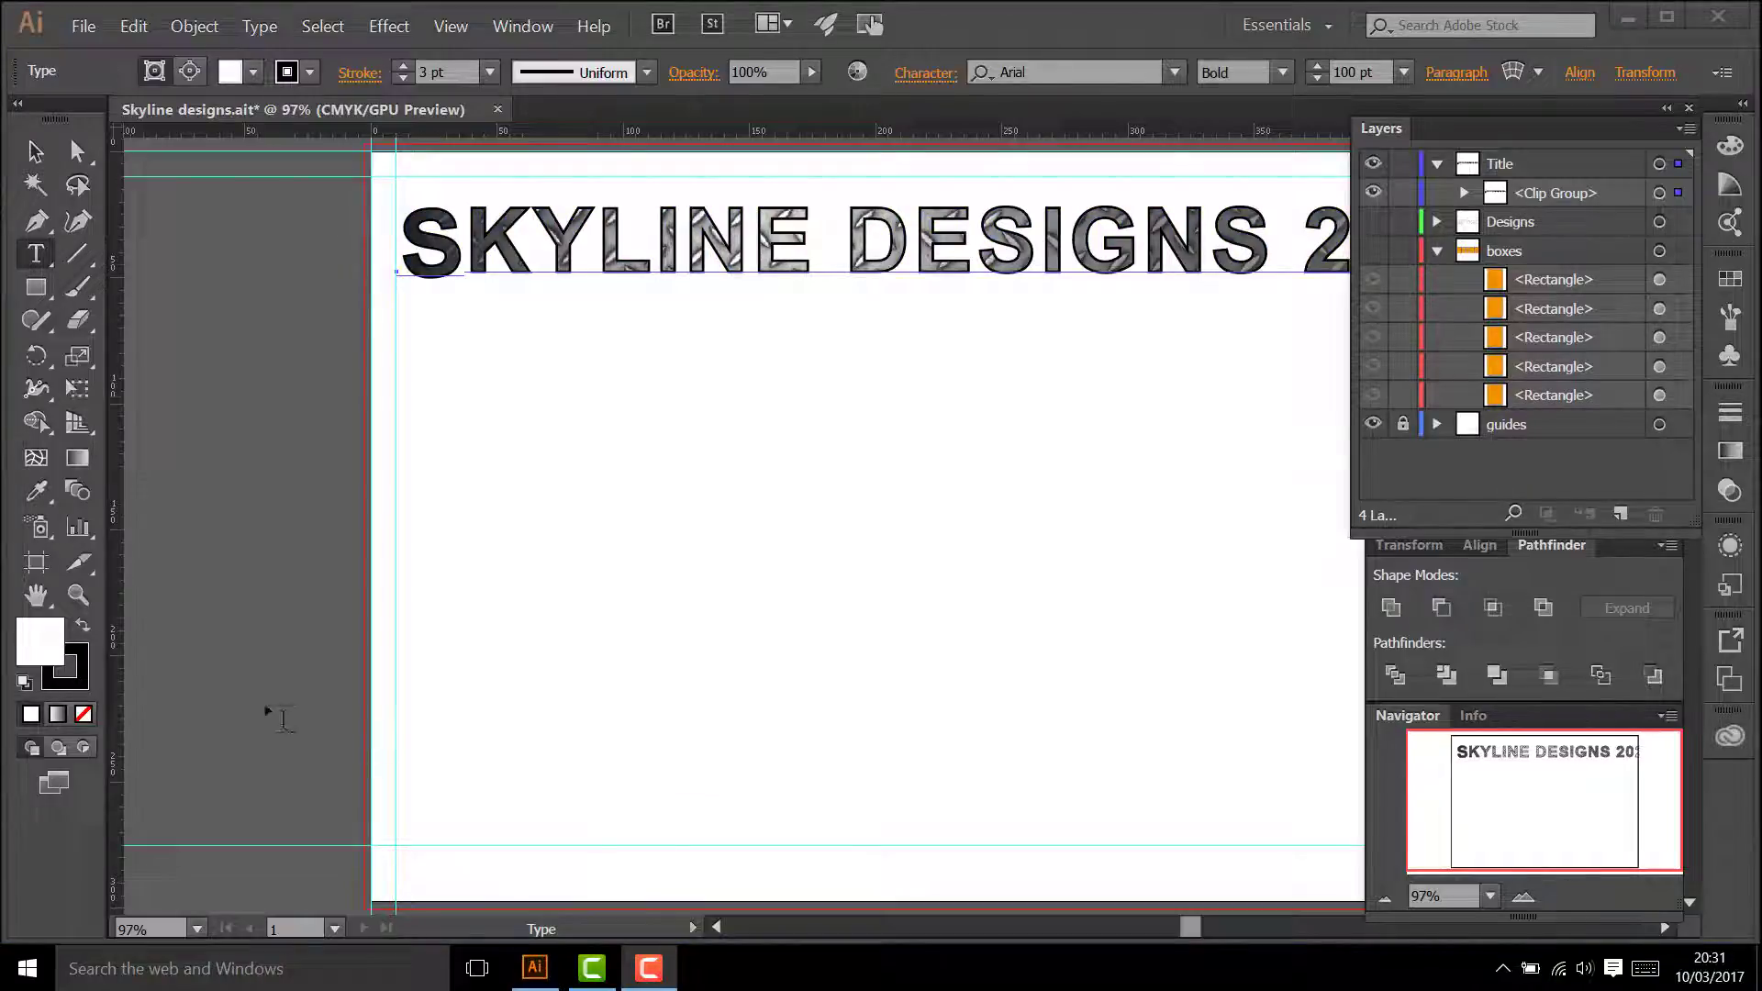
pyautogui.click(78, 594)
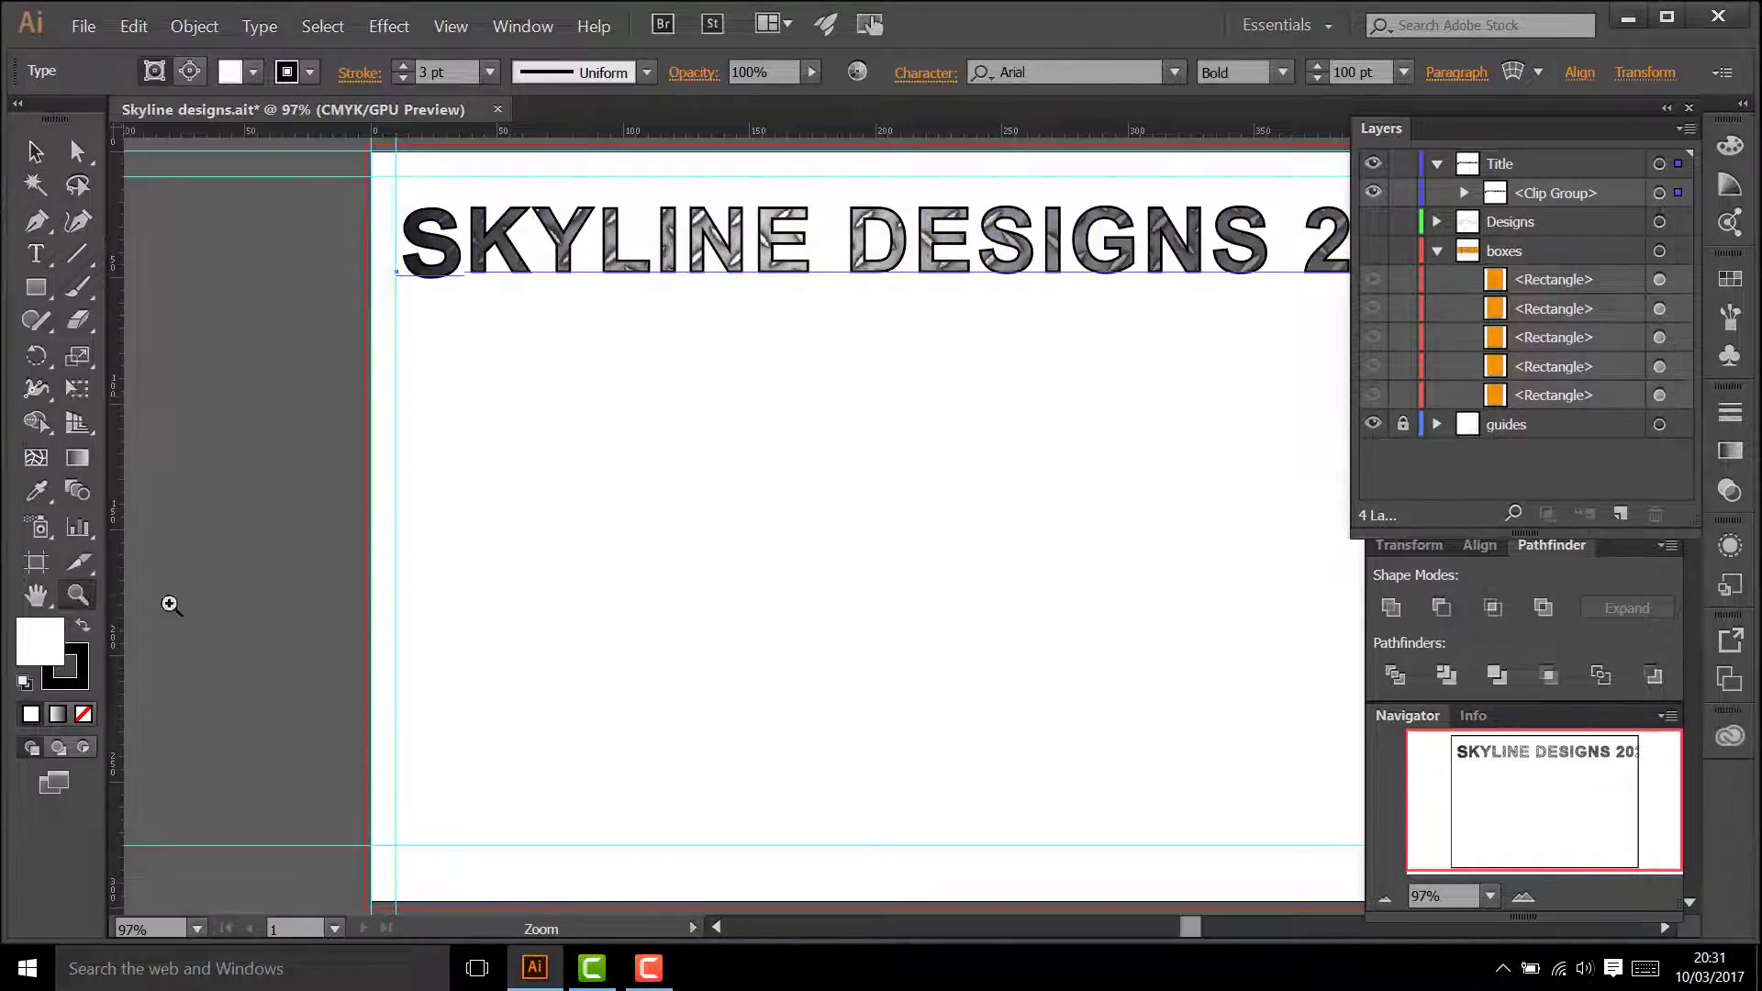
pyautogui.keyDown('alt'); pyautogui.click(509, 624); pyautogui.keyUp('alt')
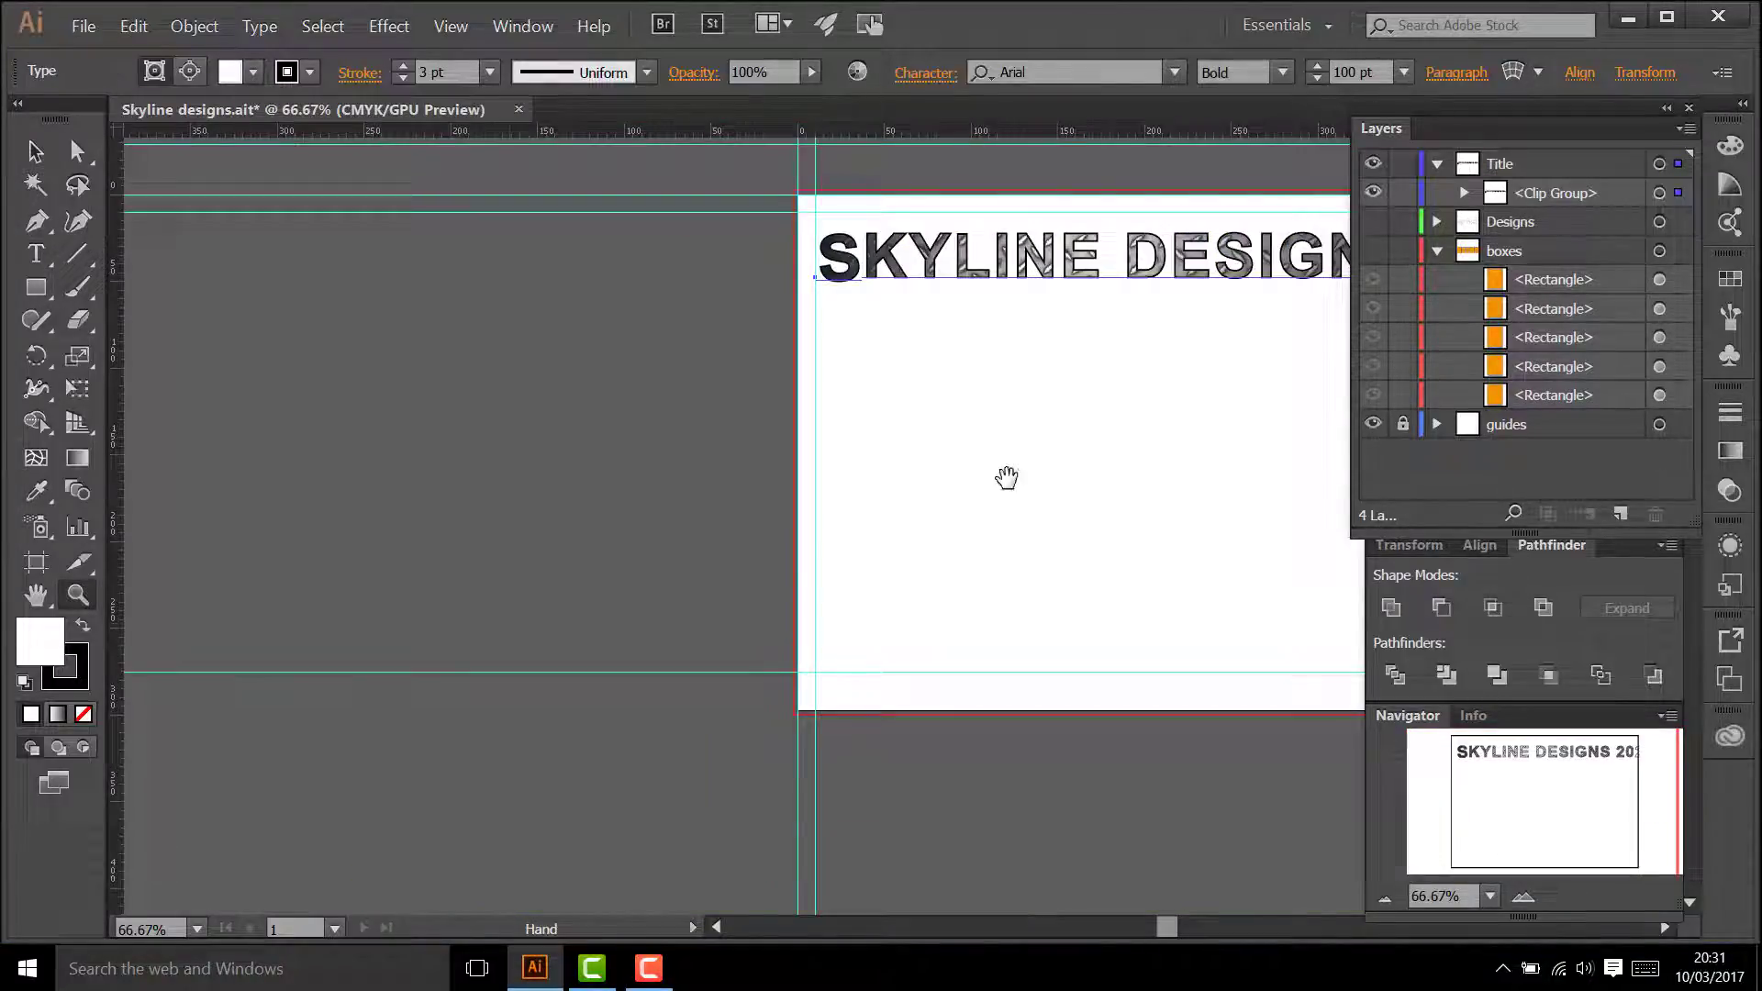
pyautogui.moveTo(1006, 480); pyautogui.dragTo(664, 511)
pyautogui.press('v')
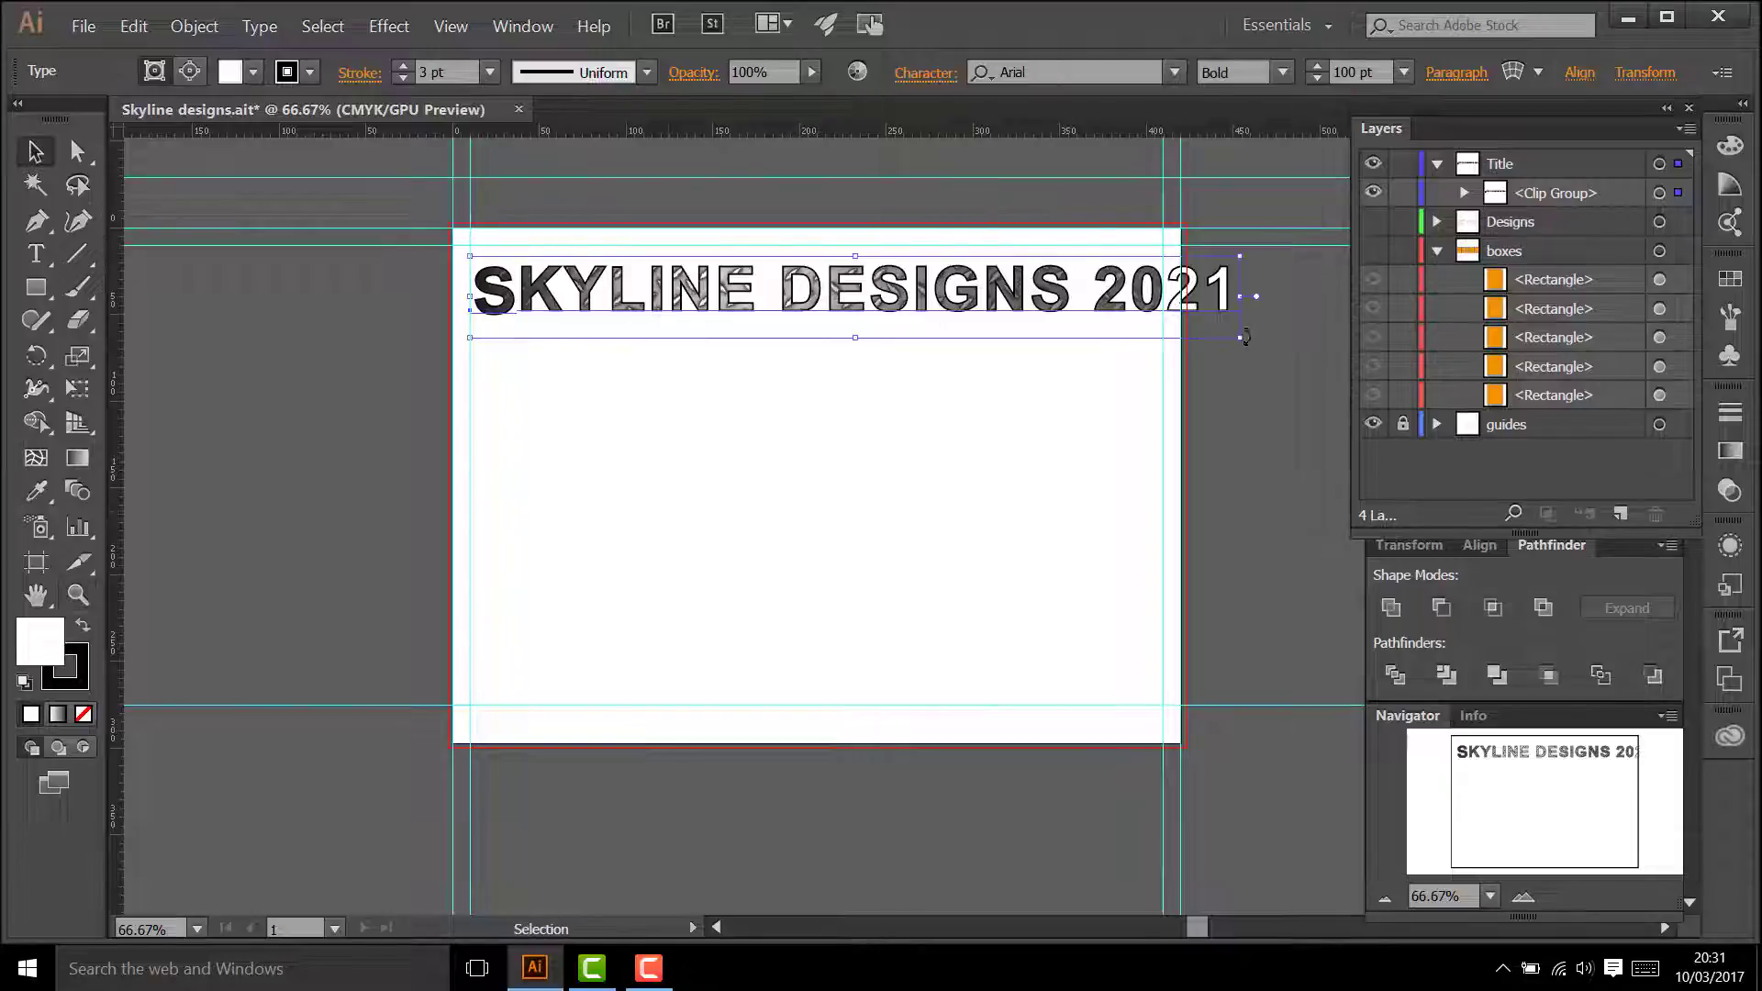
pyautogui.moveTo(1231, 341); pyautogui.dragTo(1190, 331)
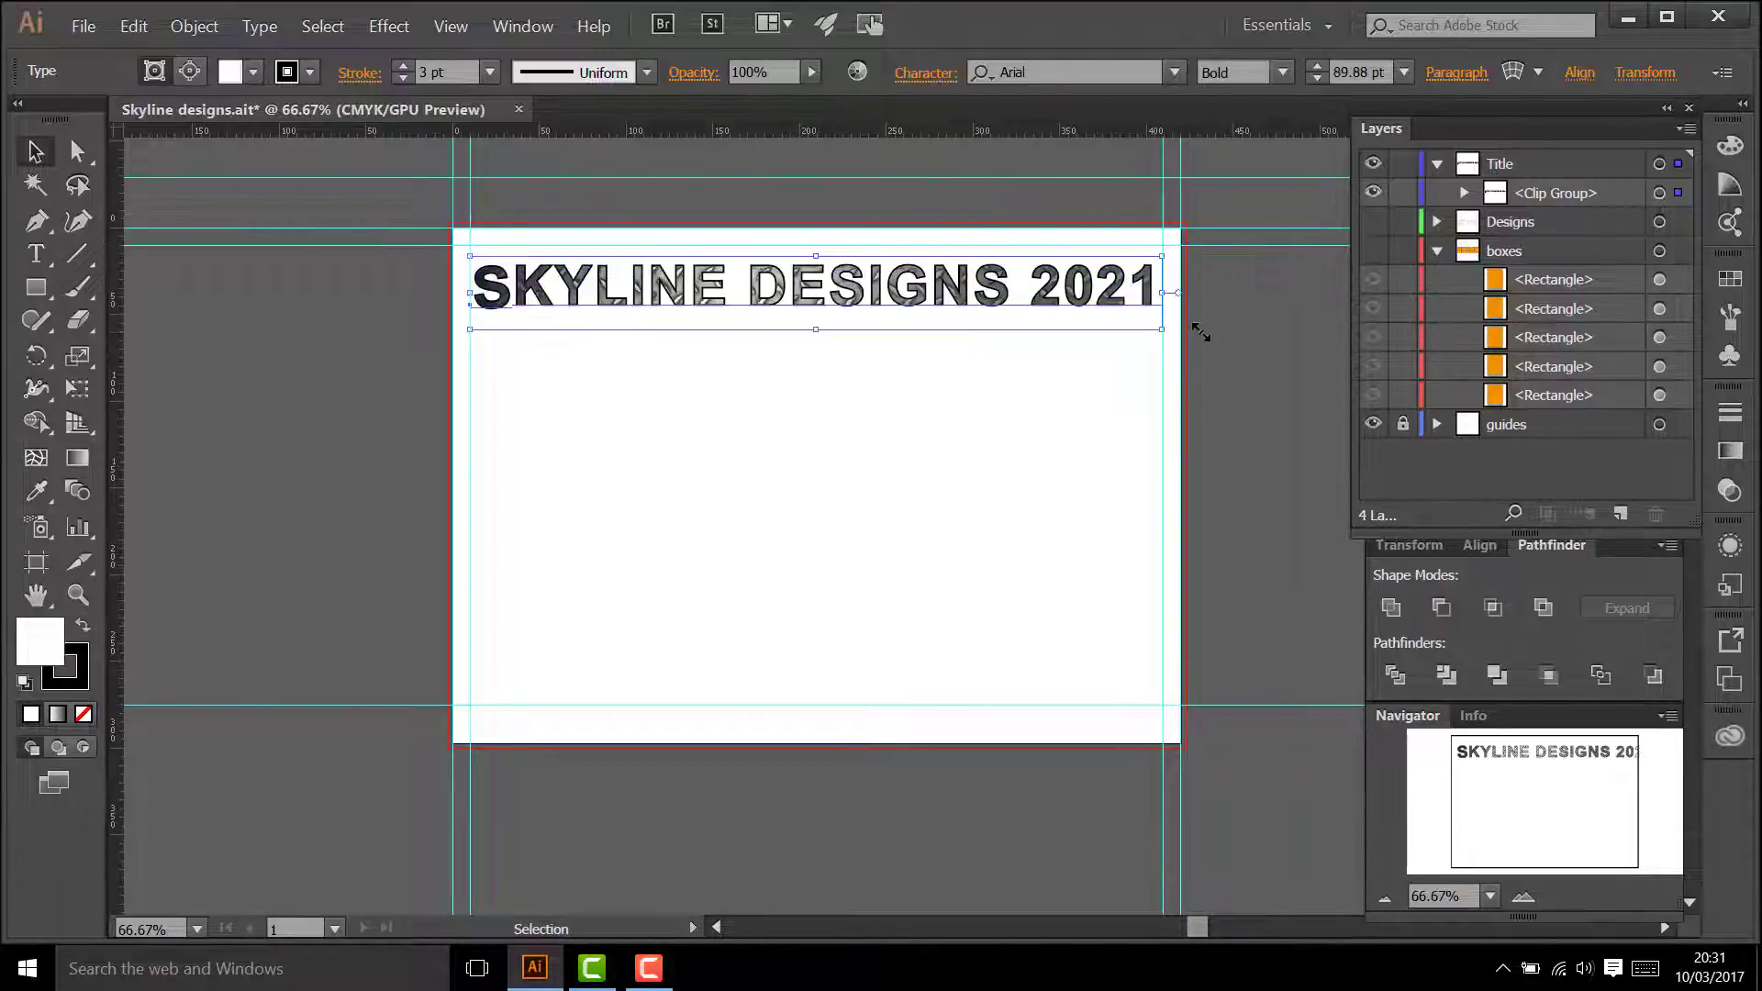
pyautogui.click(872, 470)
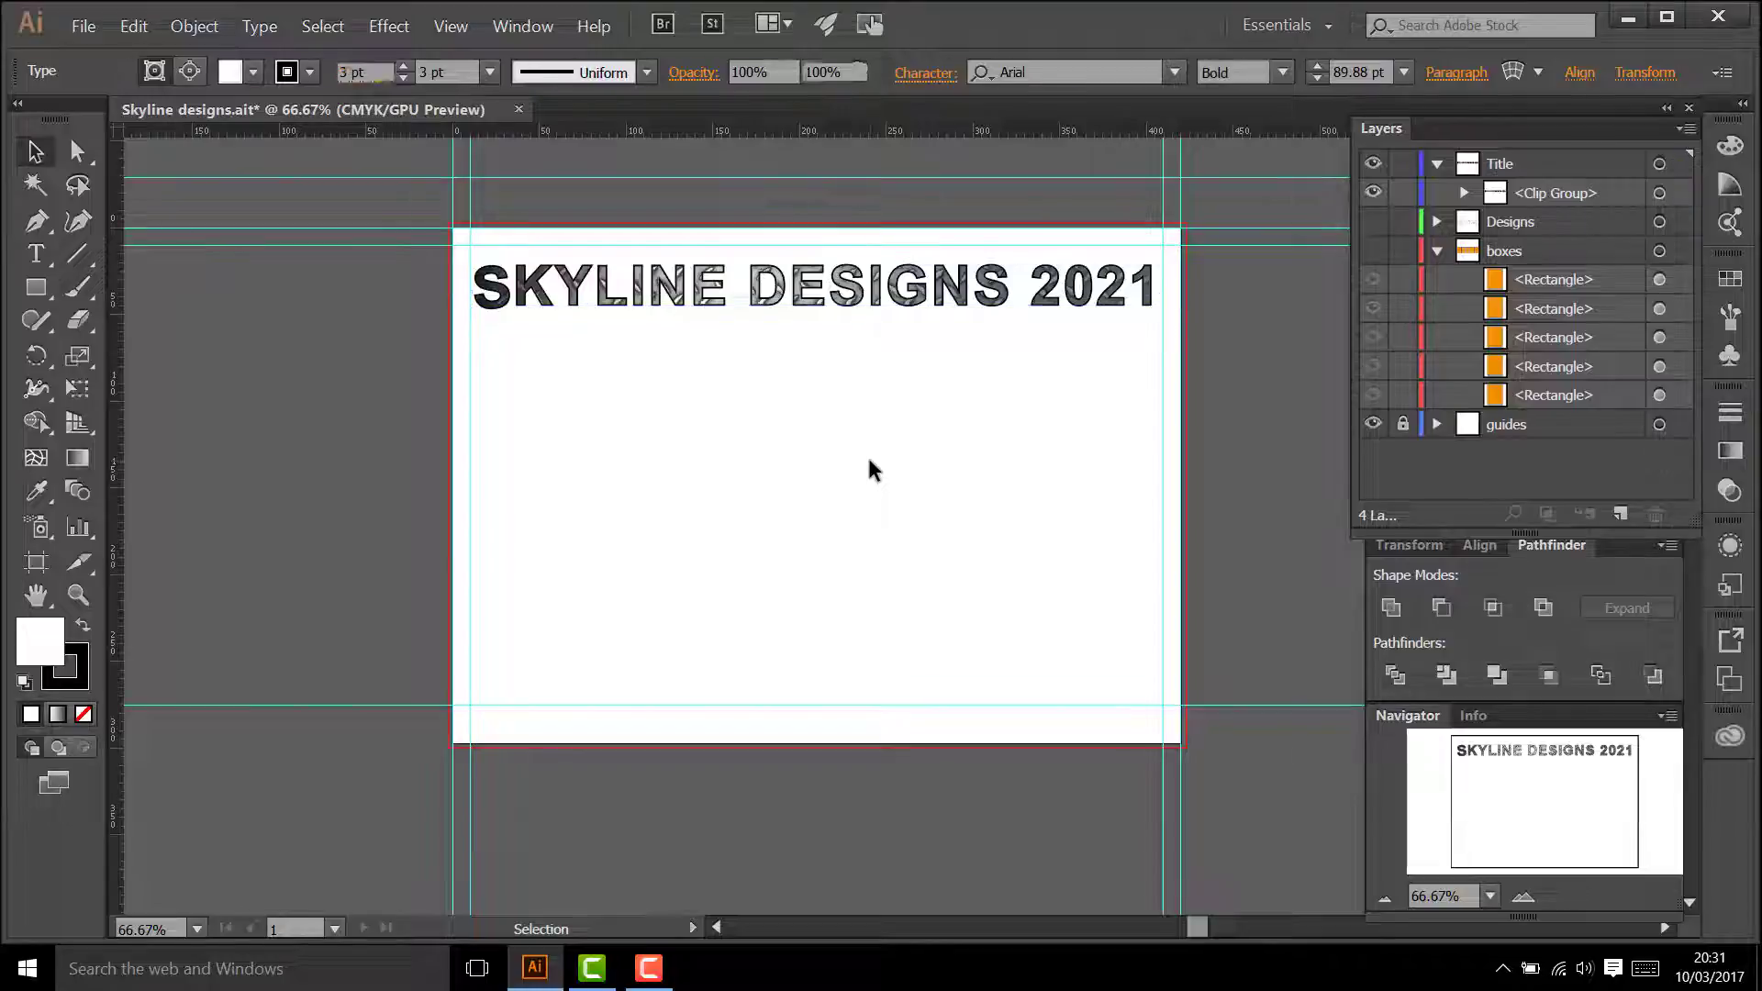
# Step: Add a second SKYLINE DESIGNS 2021 line in a black bold serif font below the textured title, starting at the left margin guide
pyautogui.click(46, 261)
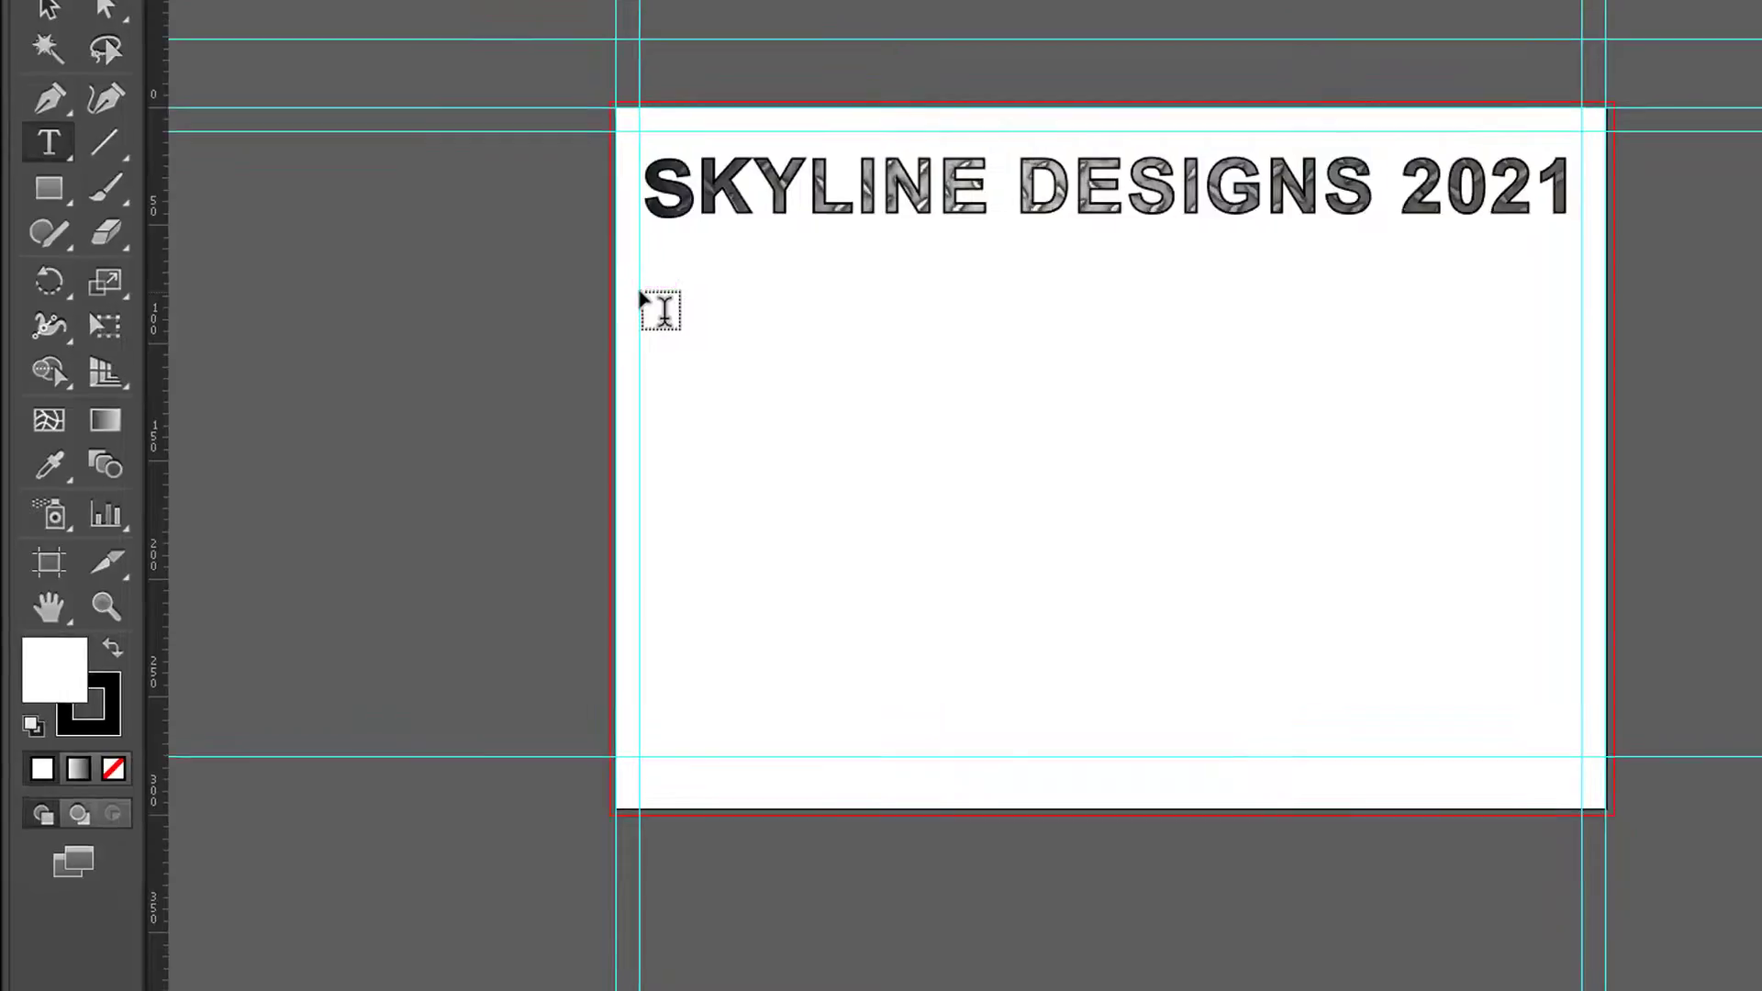
pyautogui.click(657, 312)
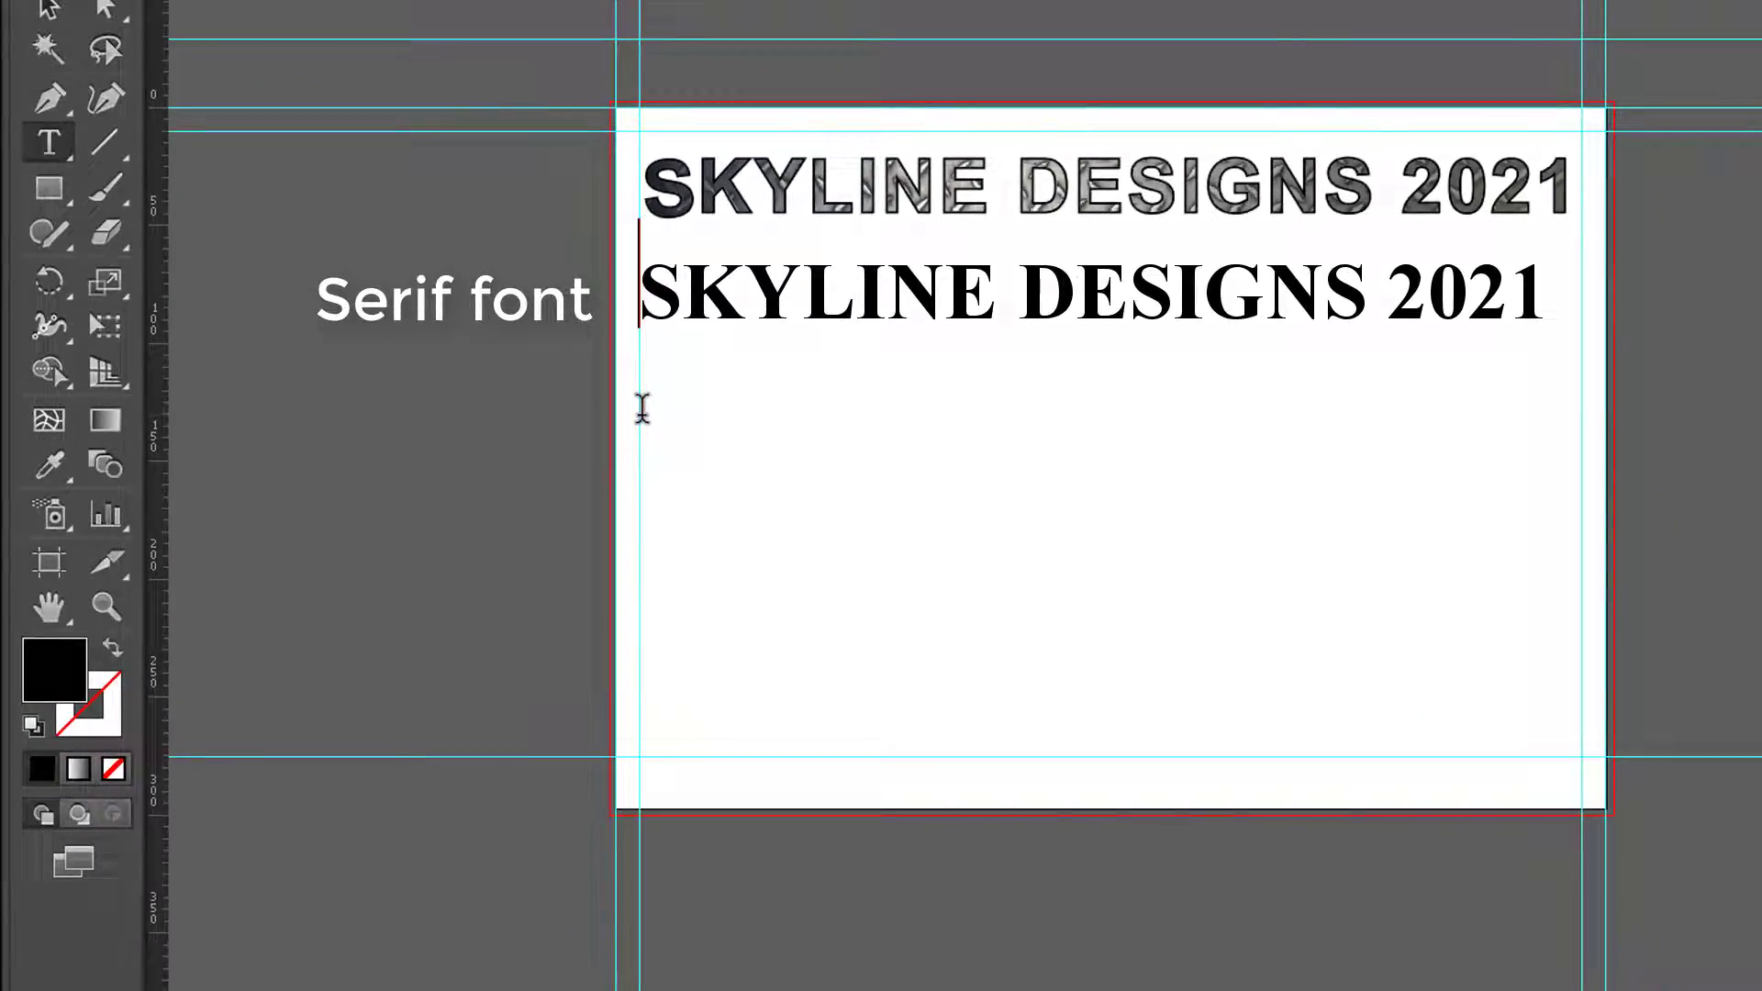
pyautogui.click(49, 10)
# Step: Start a new text line below the serif title, at the left margin guide
pyautogui.click(49, 143)
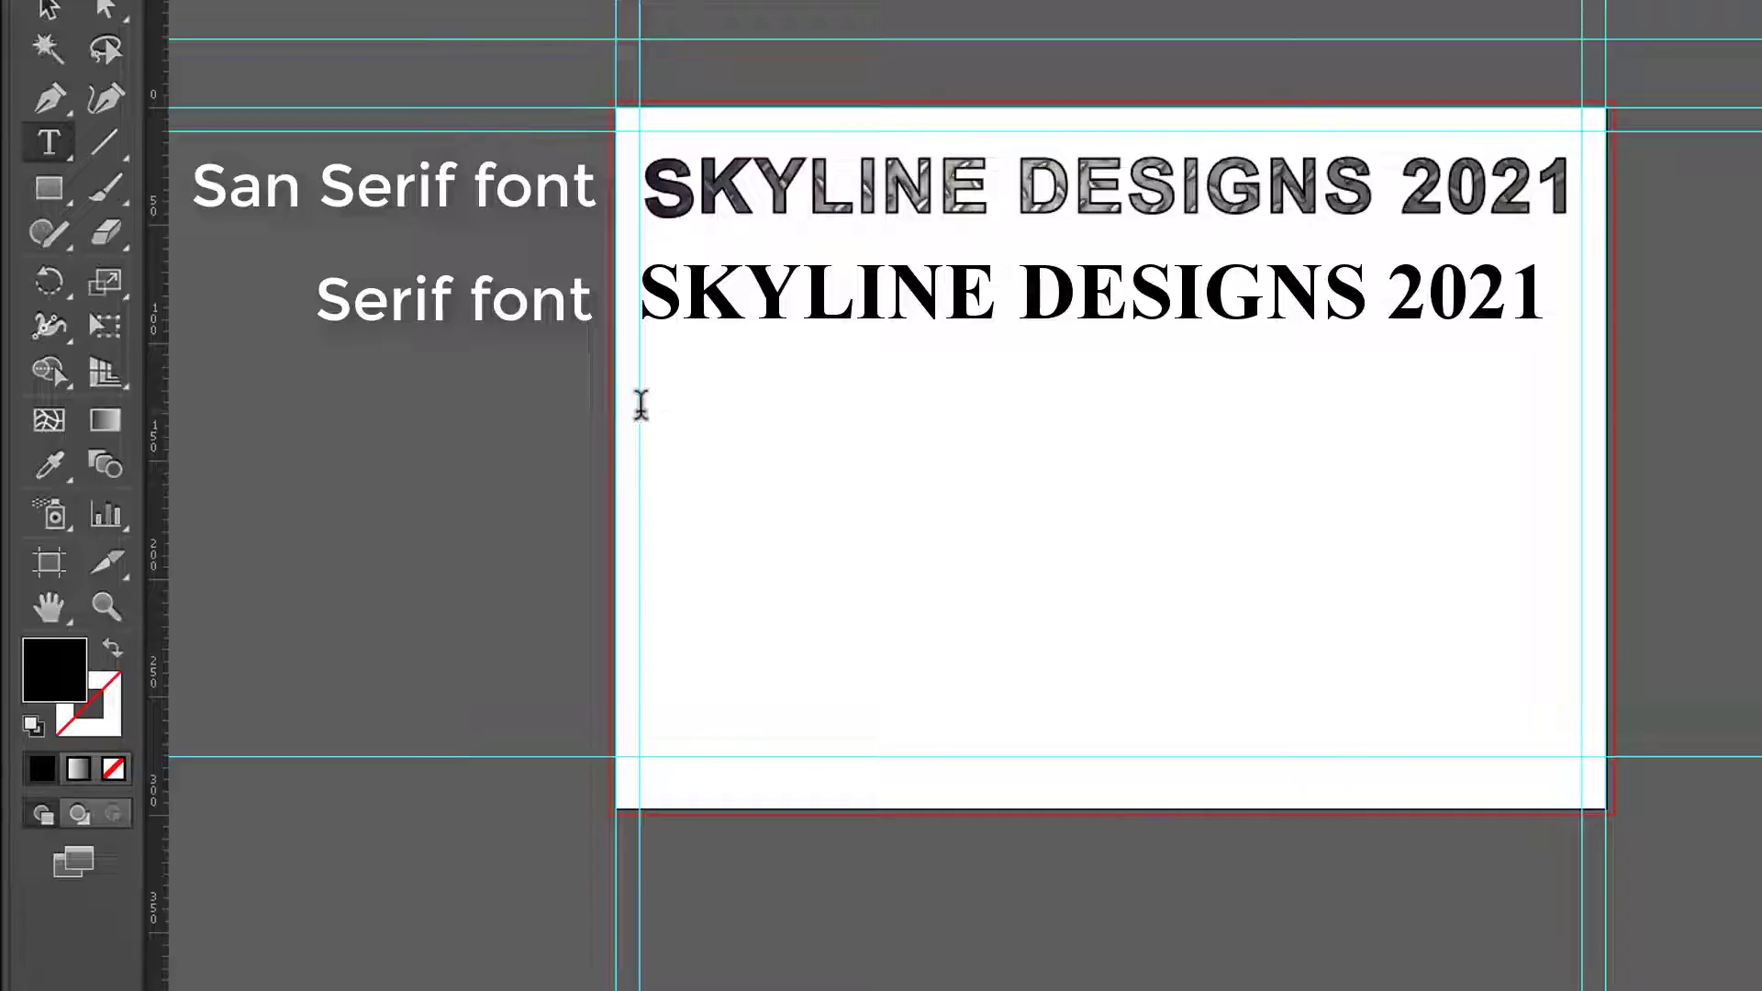
pyautogui.click(640, 404)
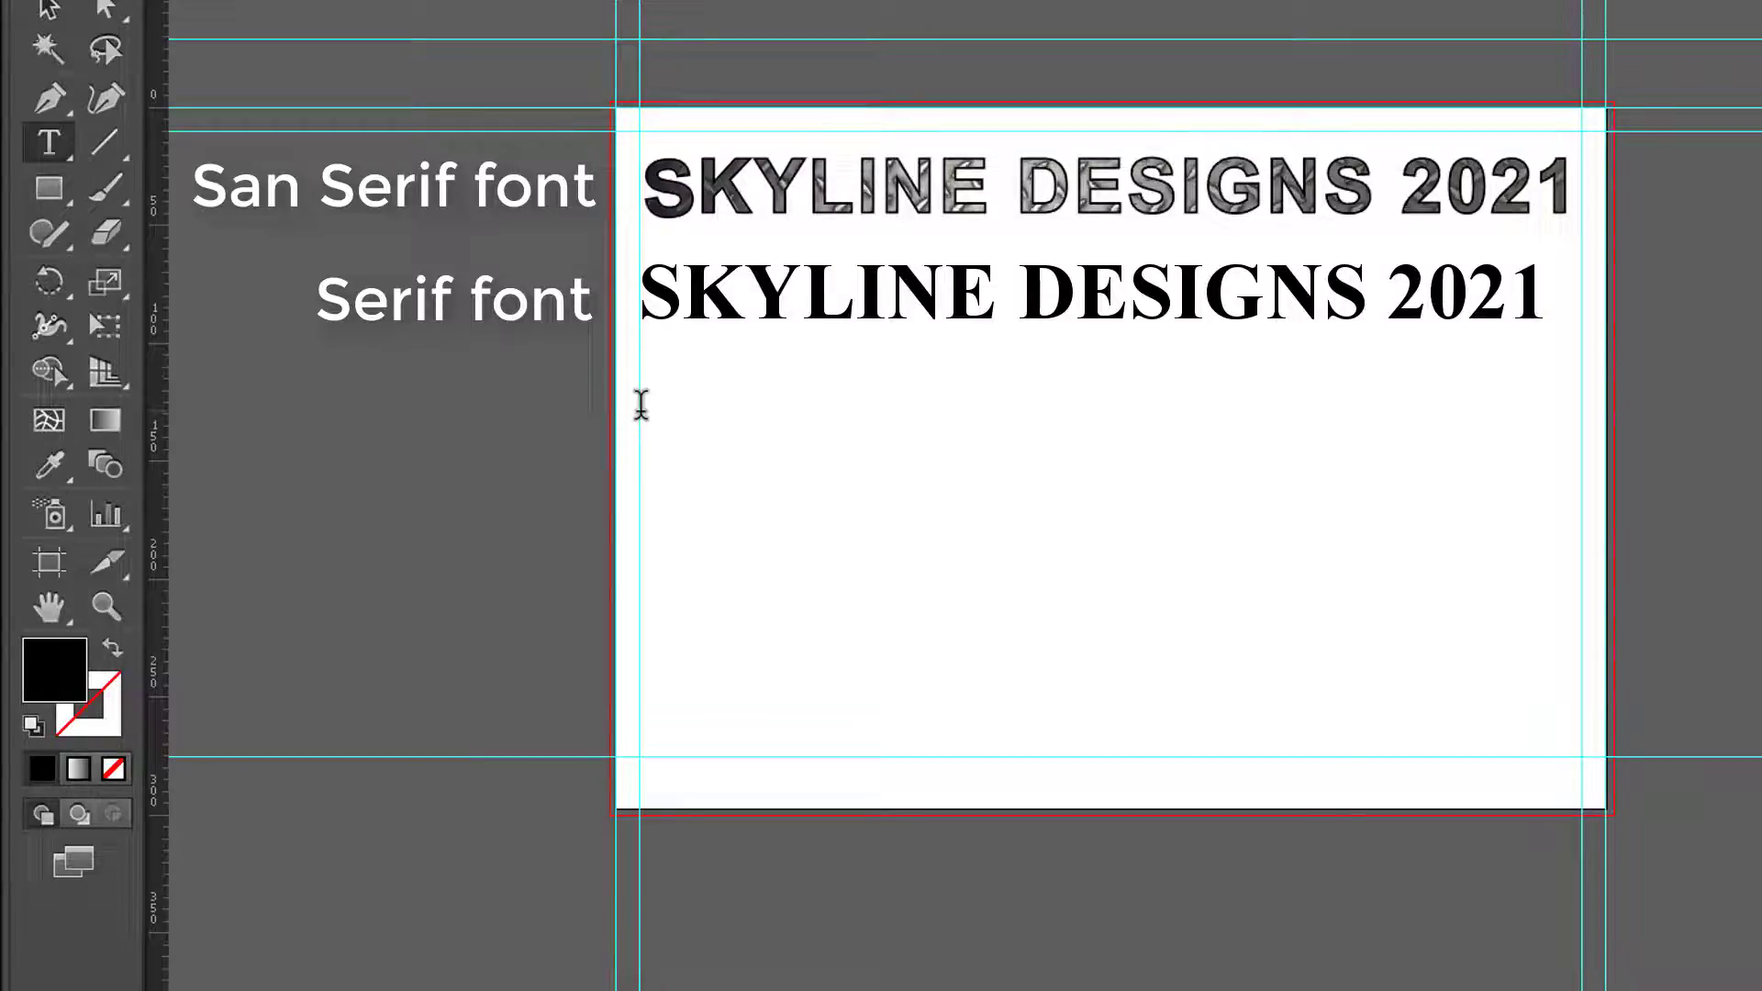